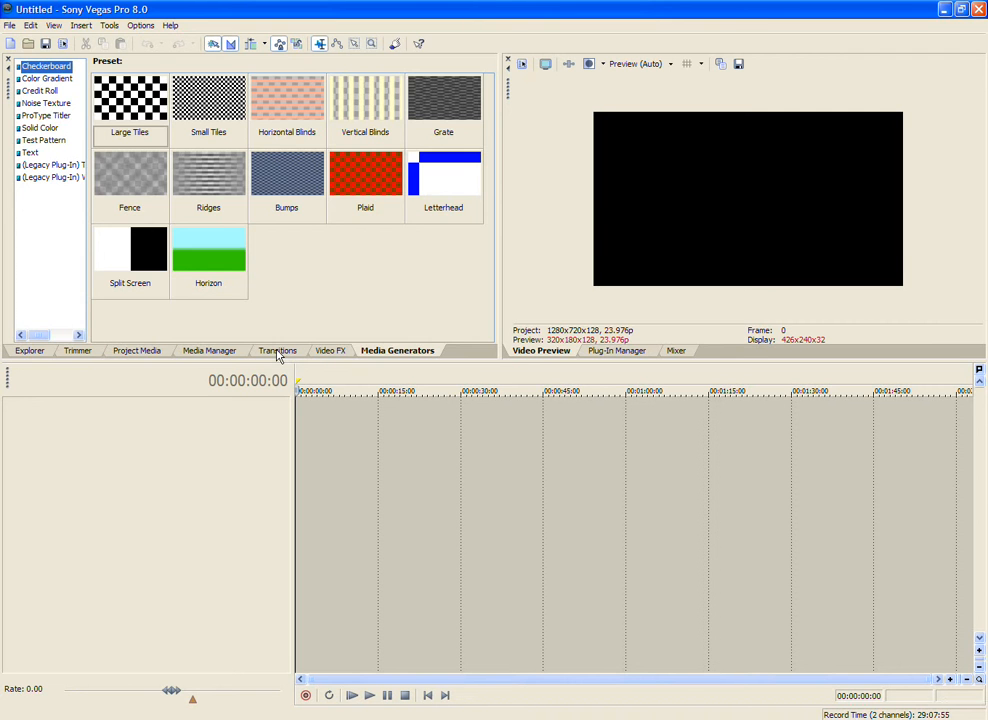
Step: Browse the media folders in the file explorer and the available 3D Blinds transition presets
click(29, 352)
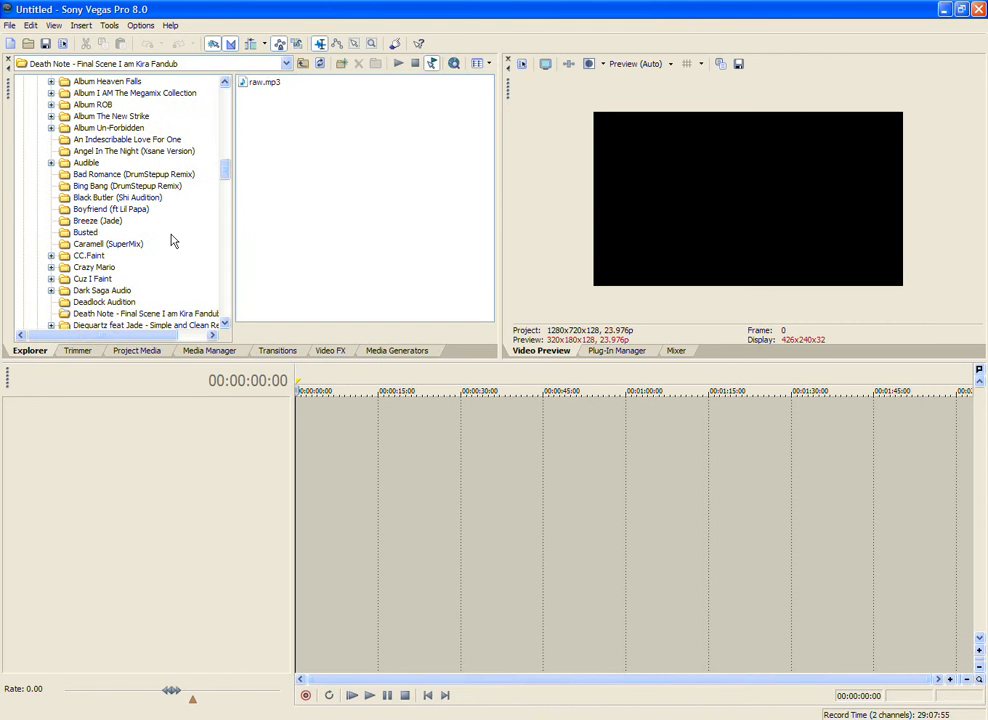
scroll(175, 239, down, 3)
scroll(177, 240, down, 2)
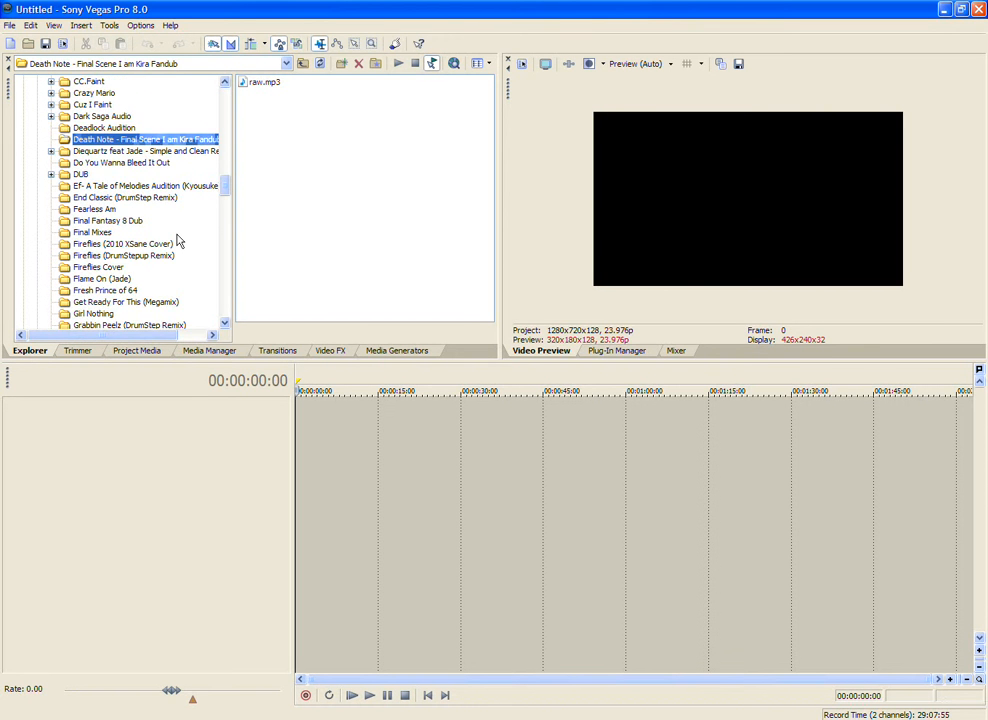
click(372, 351)
click(294, 351)
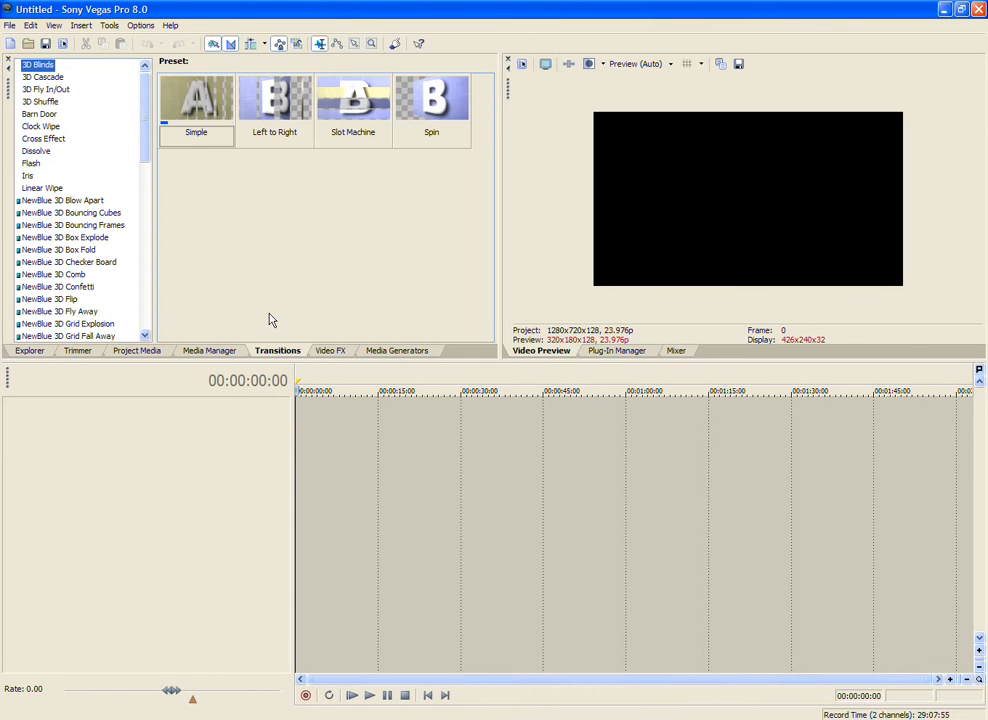
click(43, 351)
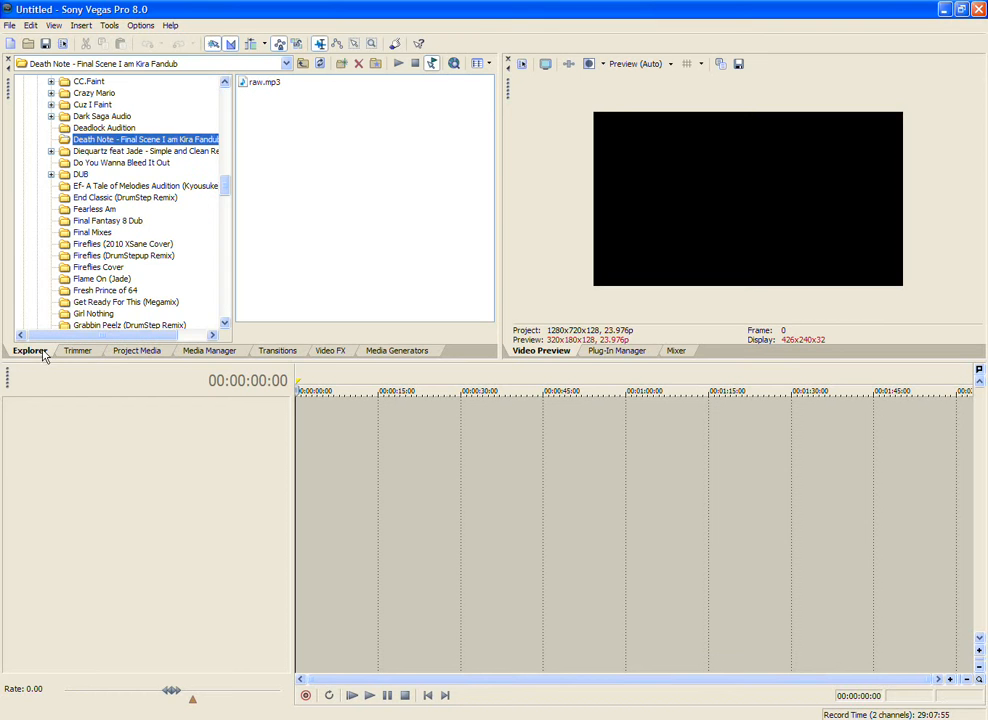
Step: Insert a video track and apply the Main preset of the Saturation Adjust effect to it
right_click(105, 440)
click(148, 475)
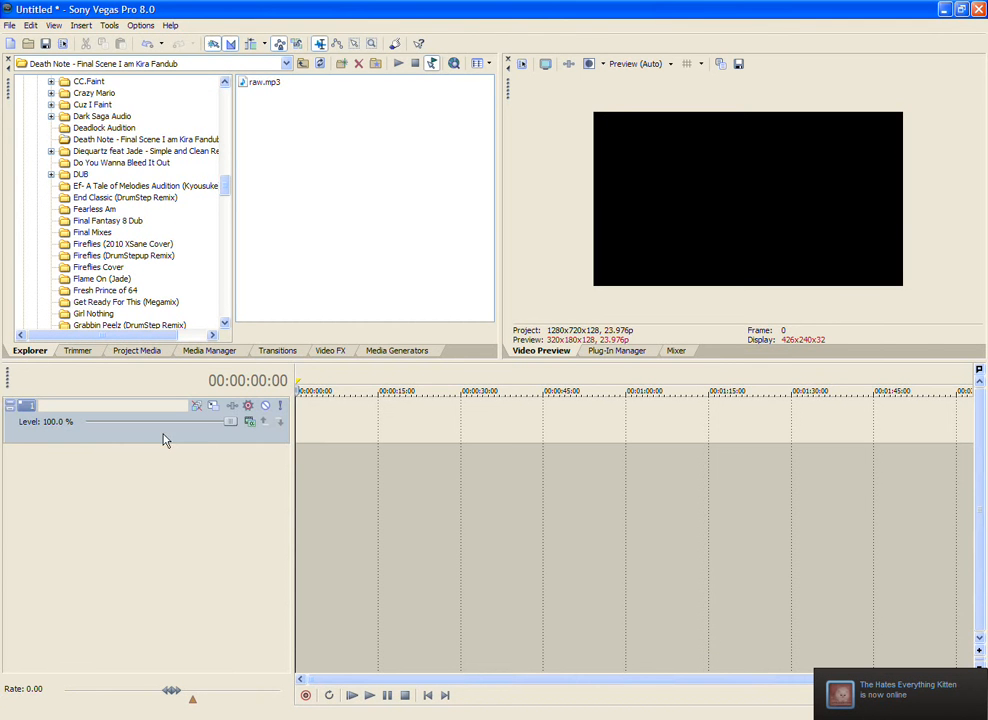
right_click(165, 440)
click(296, 351)
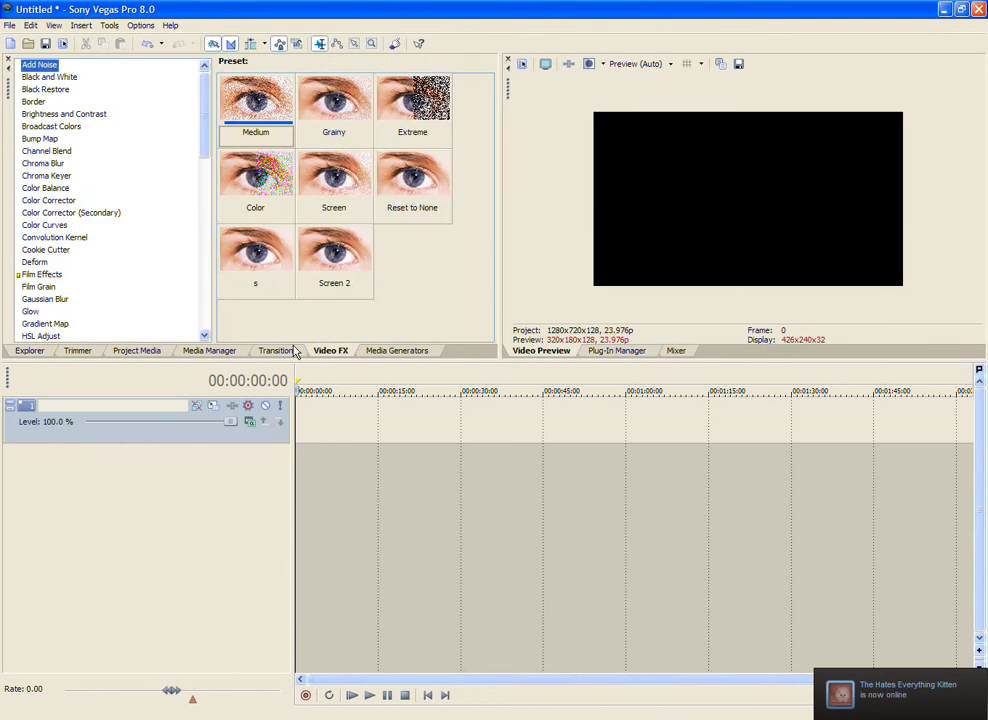
scroll(101, 268, down, 10)
click(82, 209)
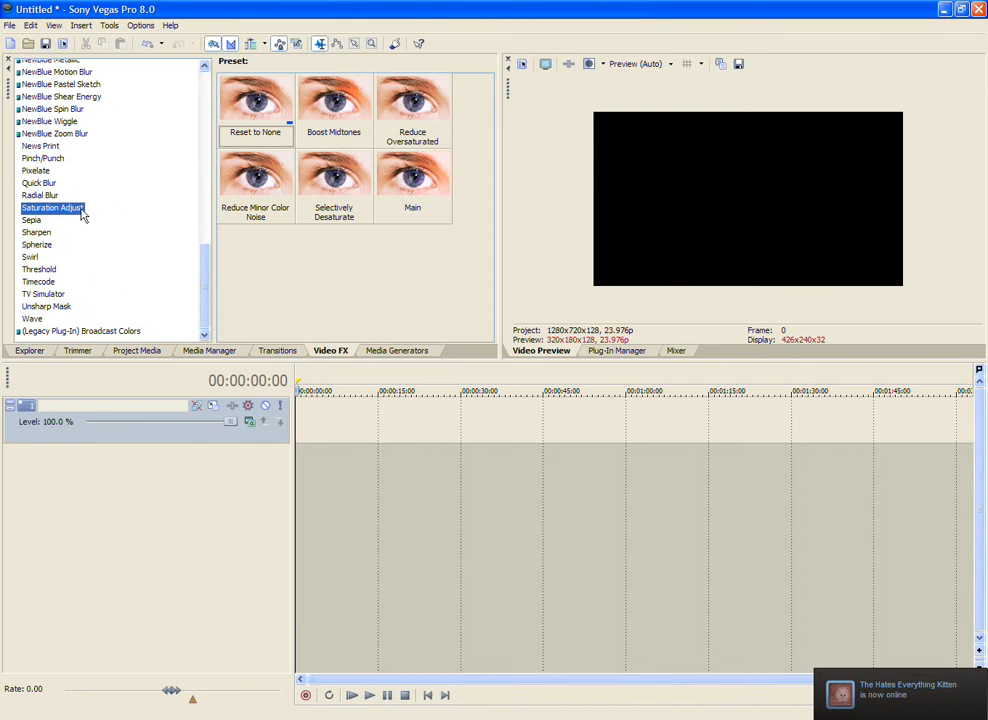
drag(405, 185, 173, 414)
Step: Add the Main preset of the Sharpen effect to track 1's effect chain and close the effect settings
click(72, 235)
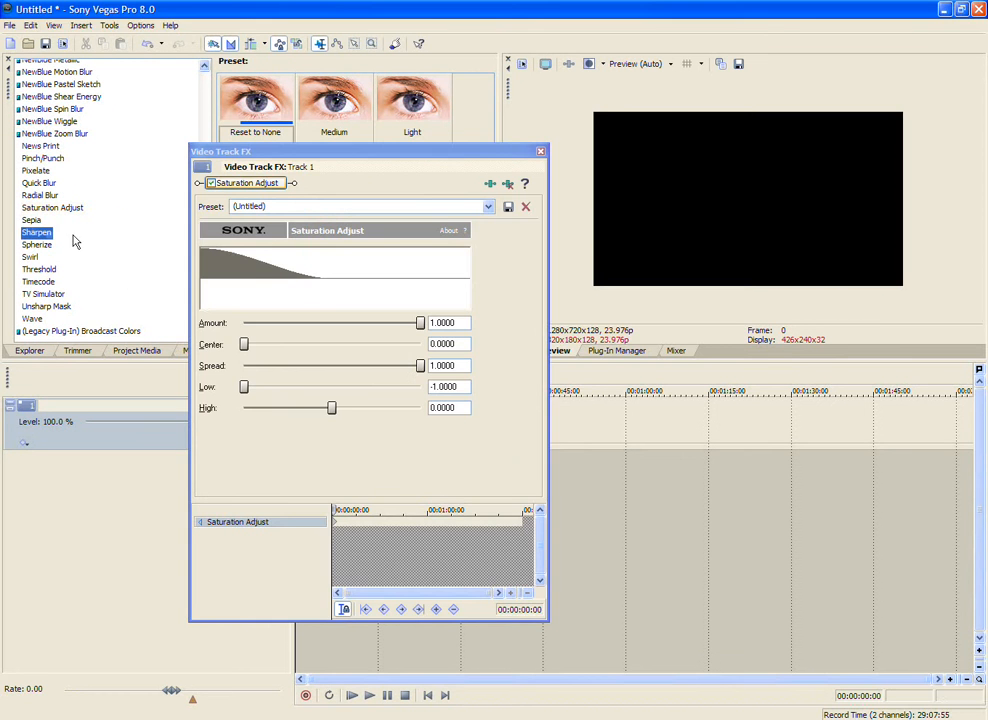
drag(459, 153, 505, 258)
drag(334, 180, 397, 296)
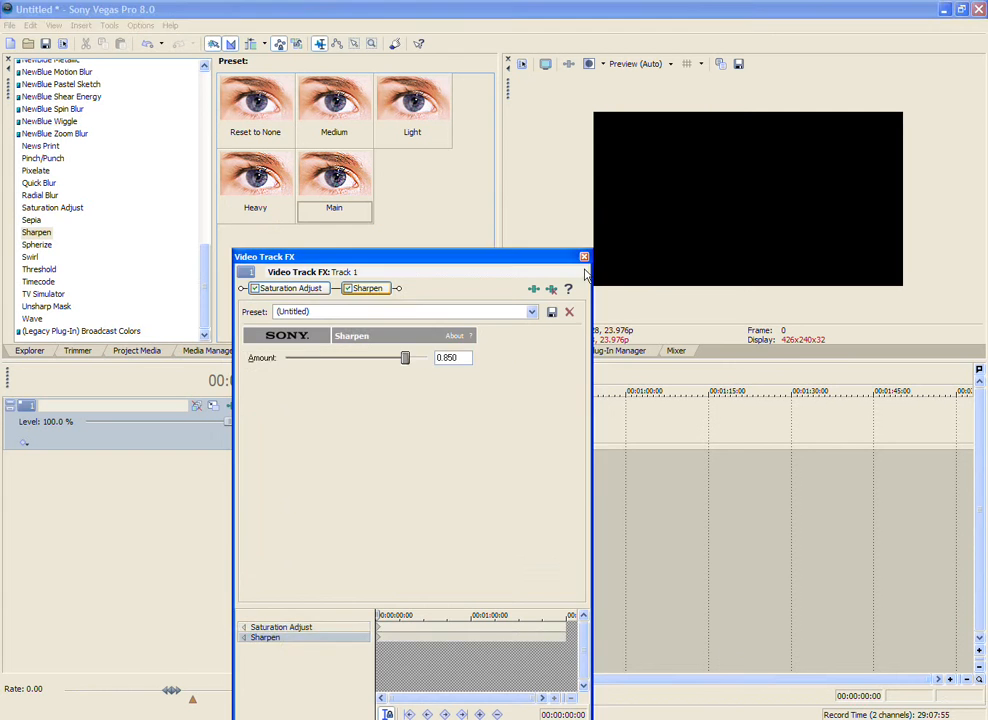
click(584, 256)
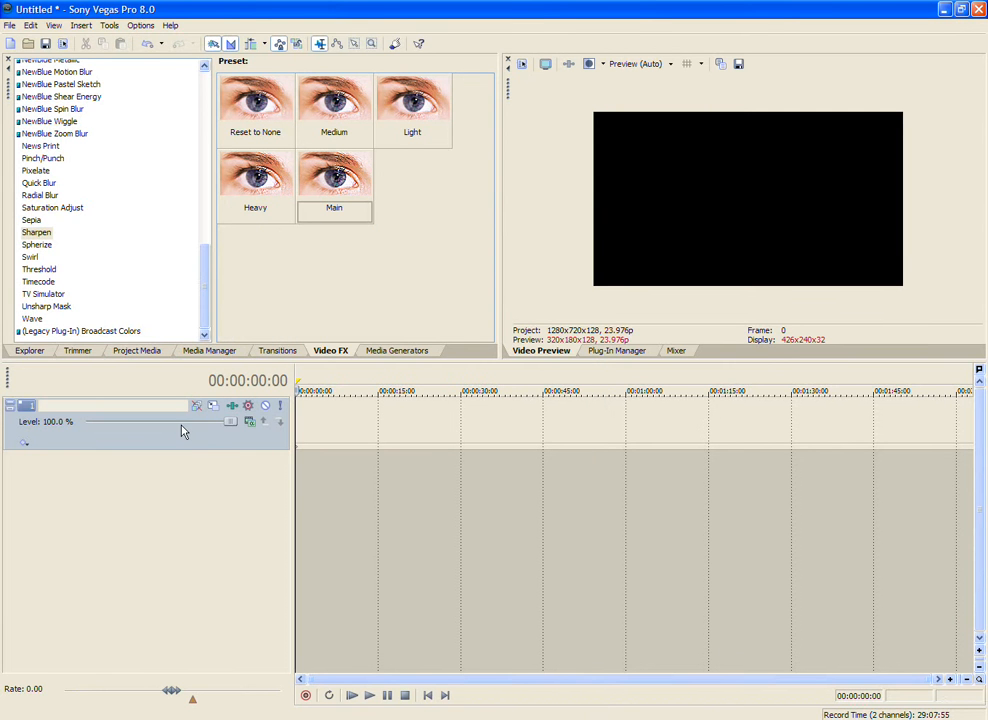
Step: Duplicate the video track with its effects twice to make three video tracks
right_click(197, 440)
click(220, 490)
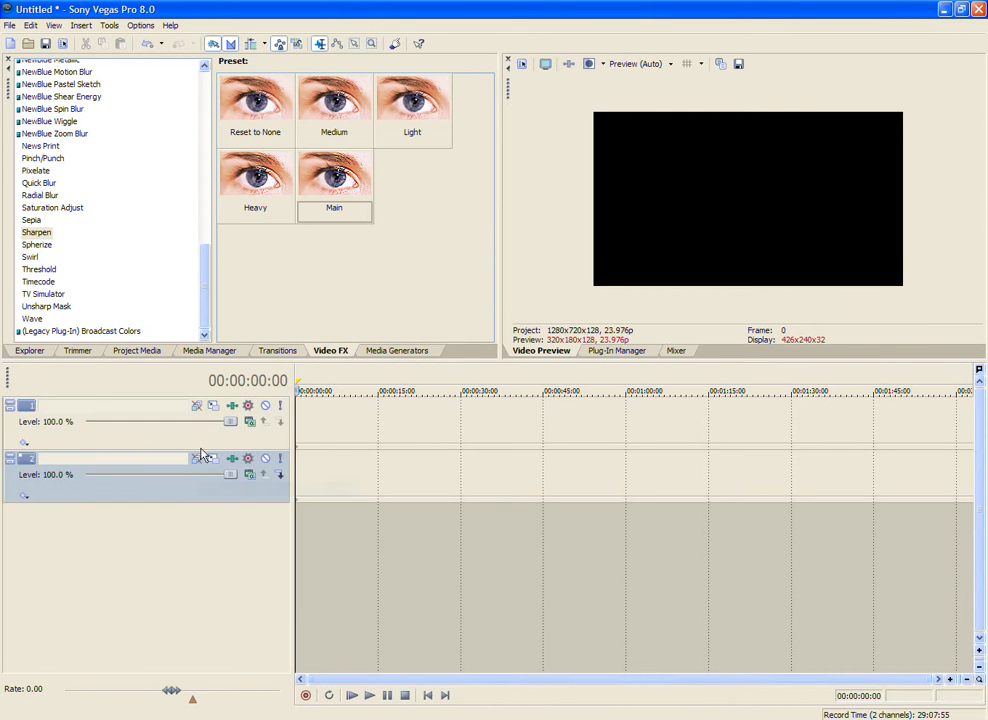
right_click(203, 450)
click(265, 487)
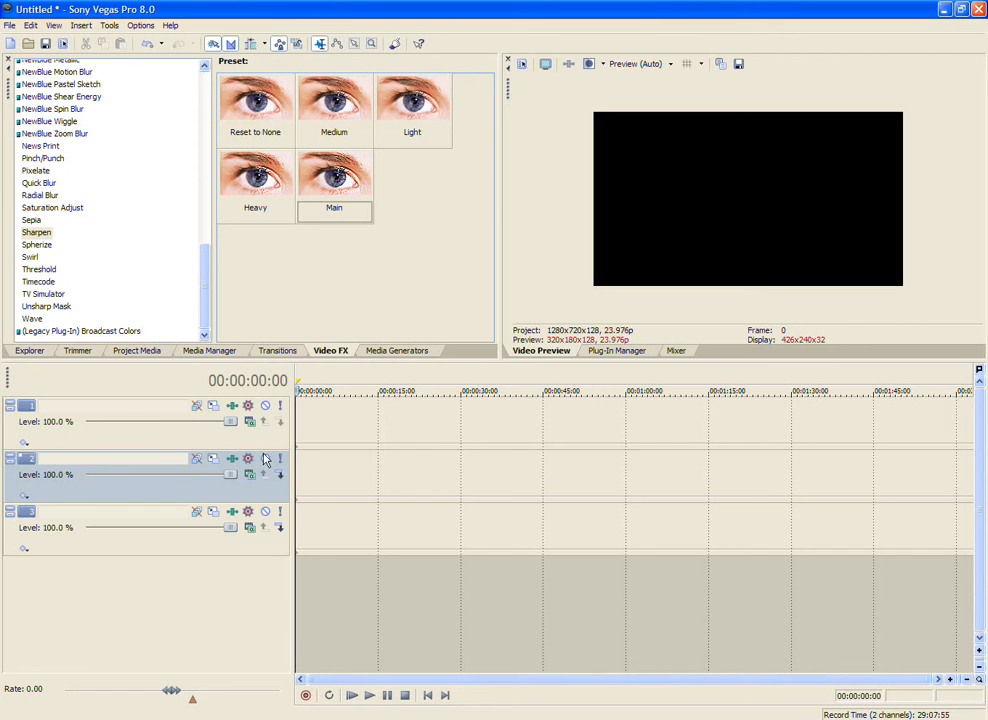
Step: Look through the media generator presets, including Checkerboard, Credit Roll, Noise Texture, Solid Color, Test Pattern and Text
click(375, 352)
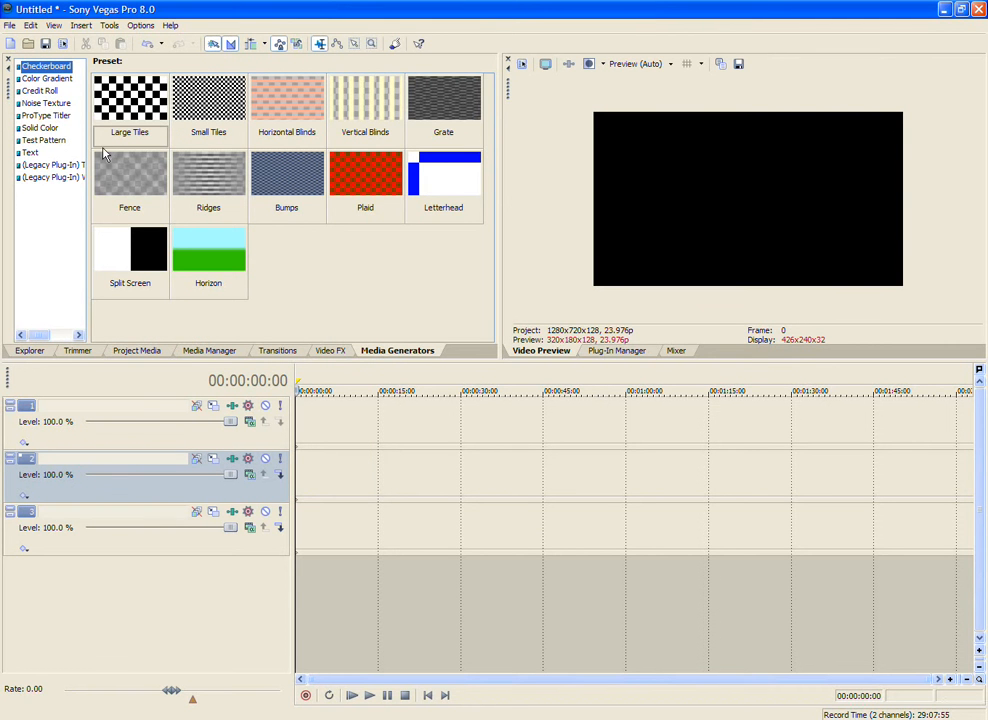
click(151, 121)
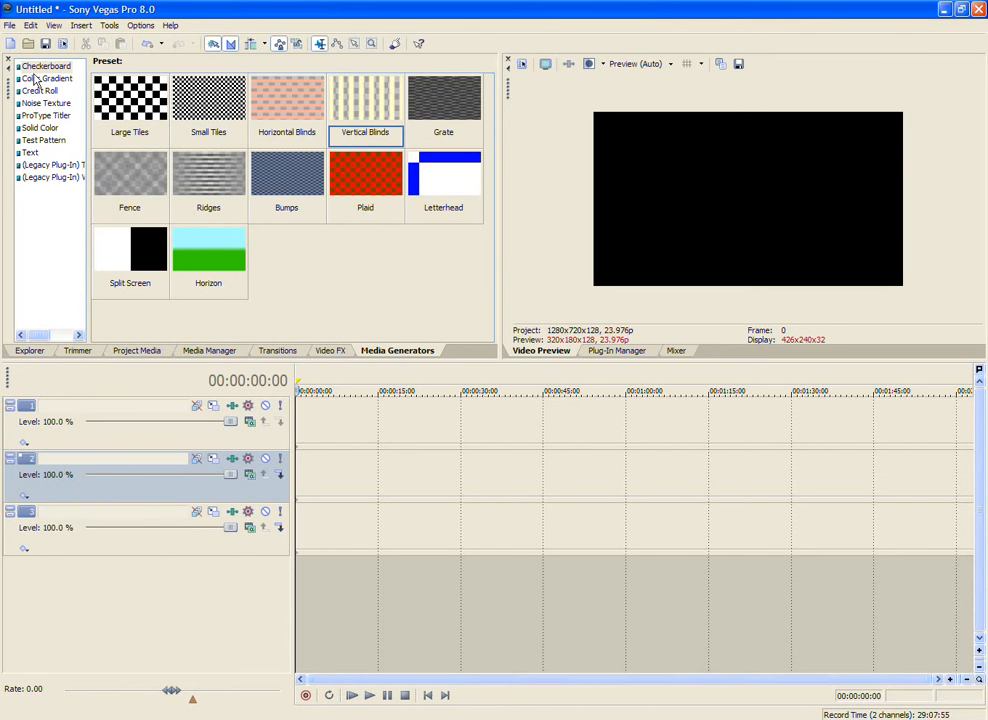
click(35, 78)
click(47, 92)
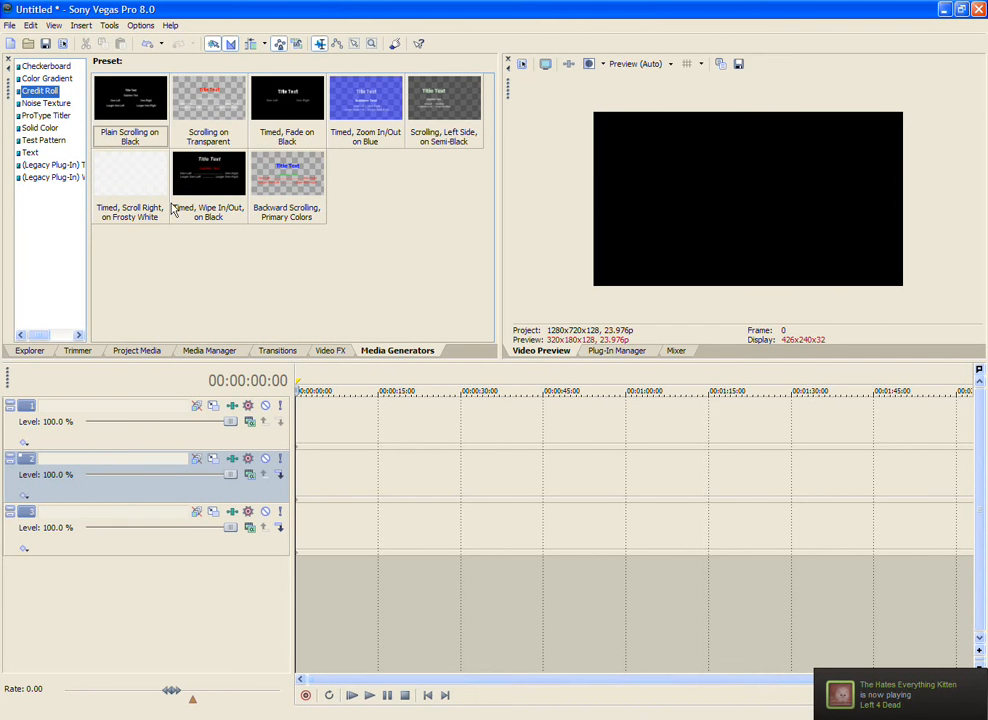
click(48, 106)
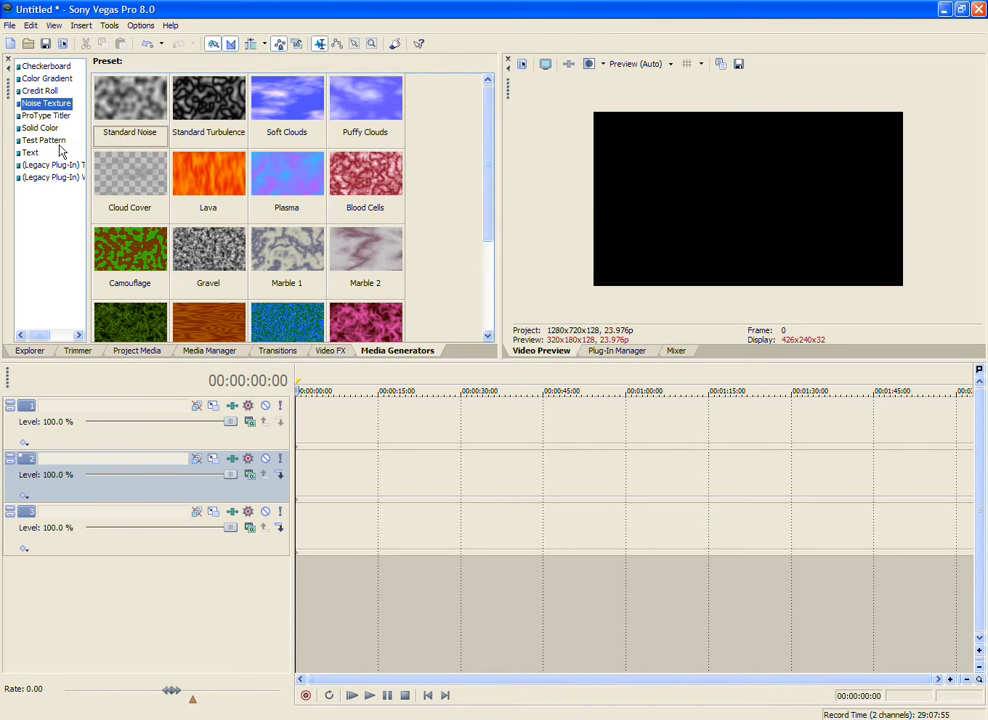
click(42, 128)
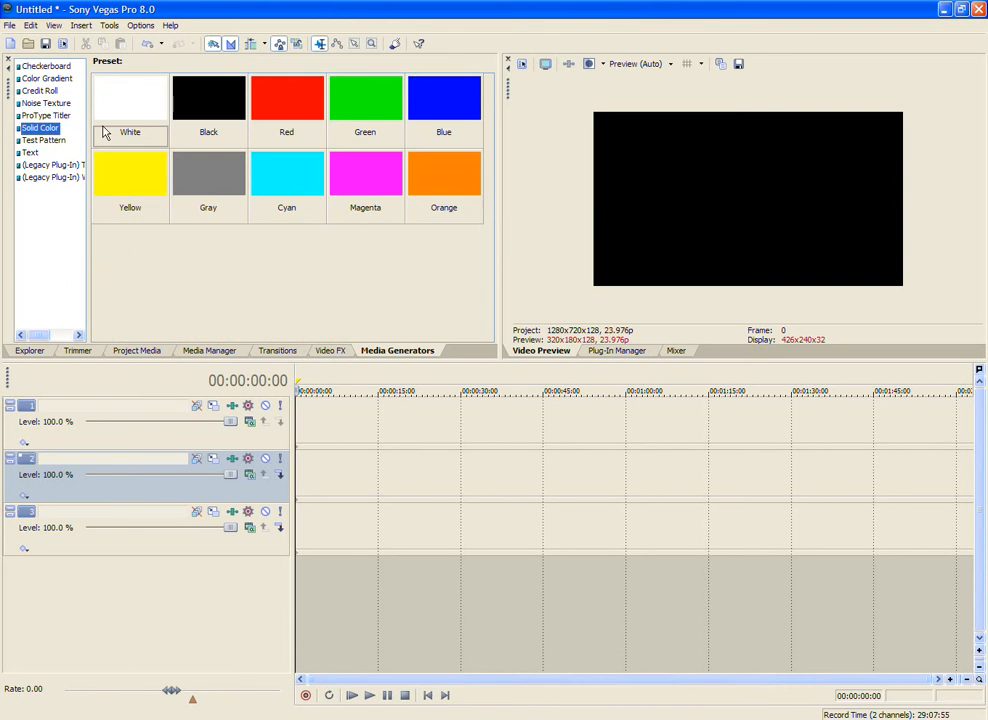
click(42, 140)
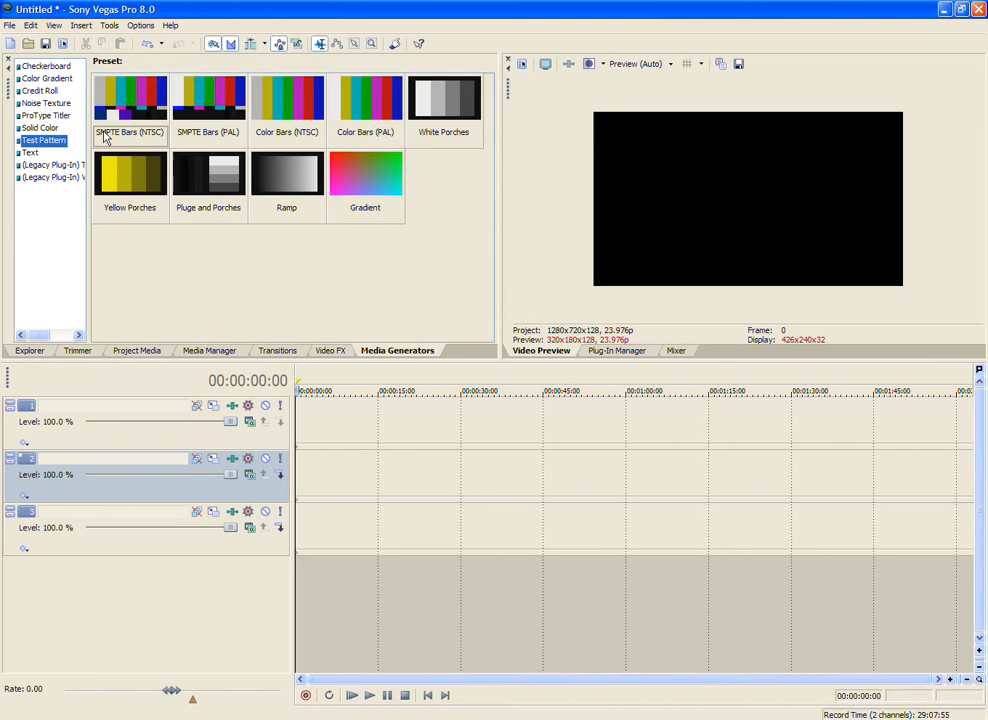
click(31, 152)
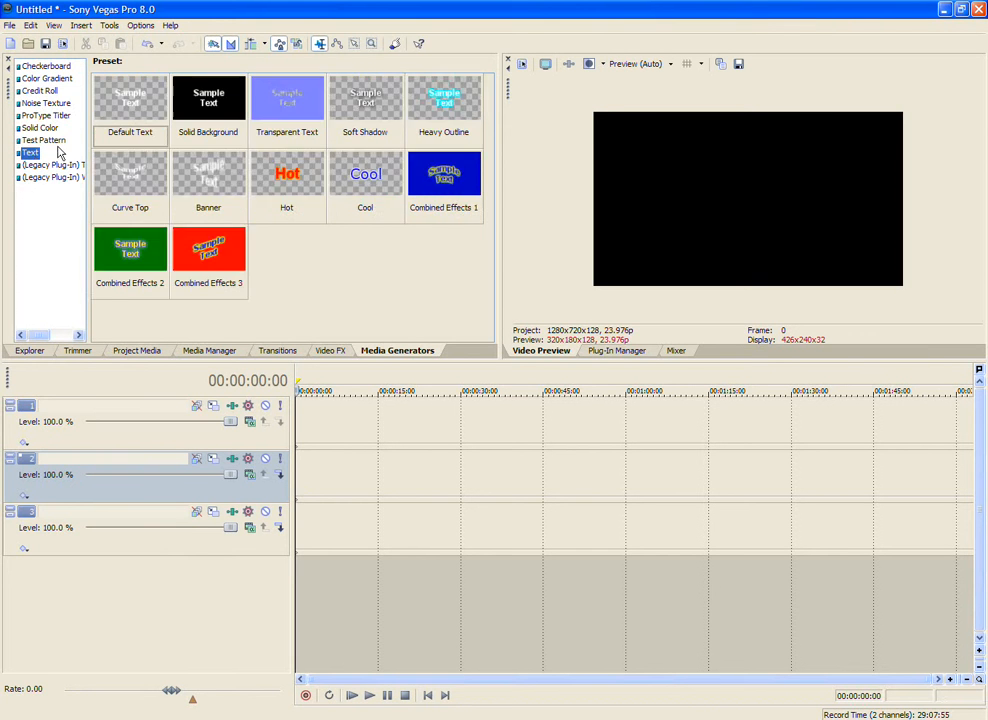
click(43, 140)
drag(82, 88, 215, 257)
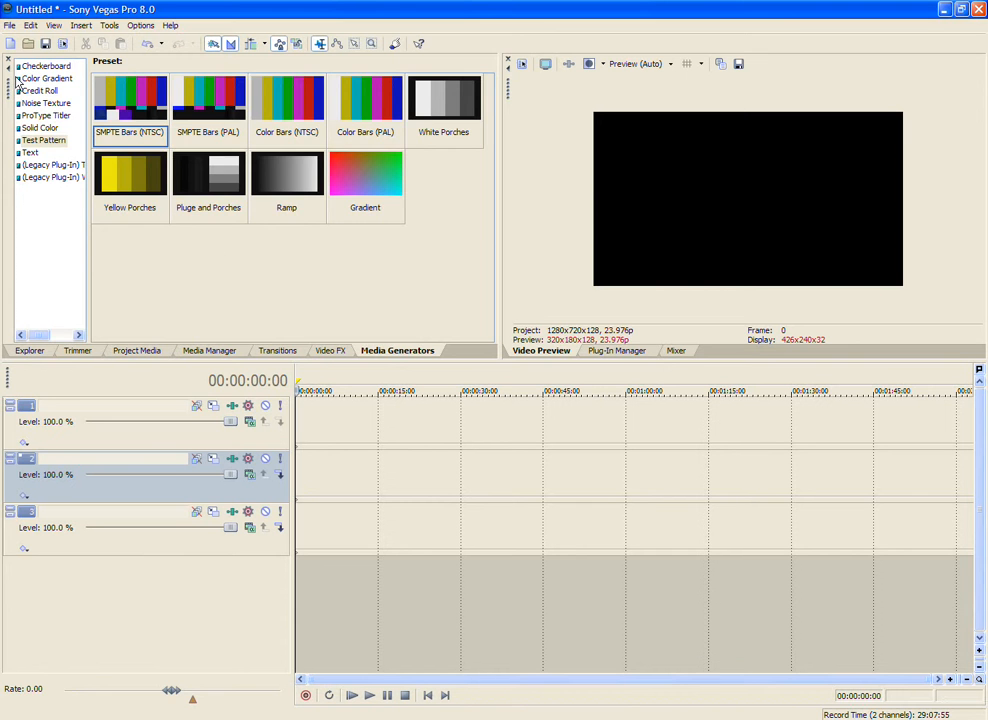
Step: Compare the Checkerboard and Color Gradient generator presets again
click(37, 61)
click(40, 77)
click(46, 67)
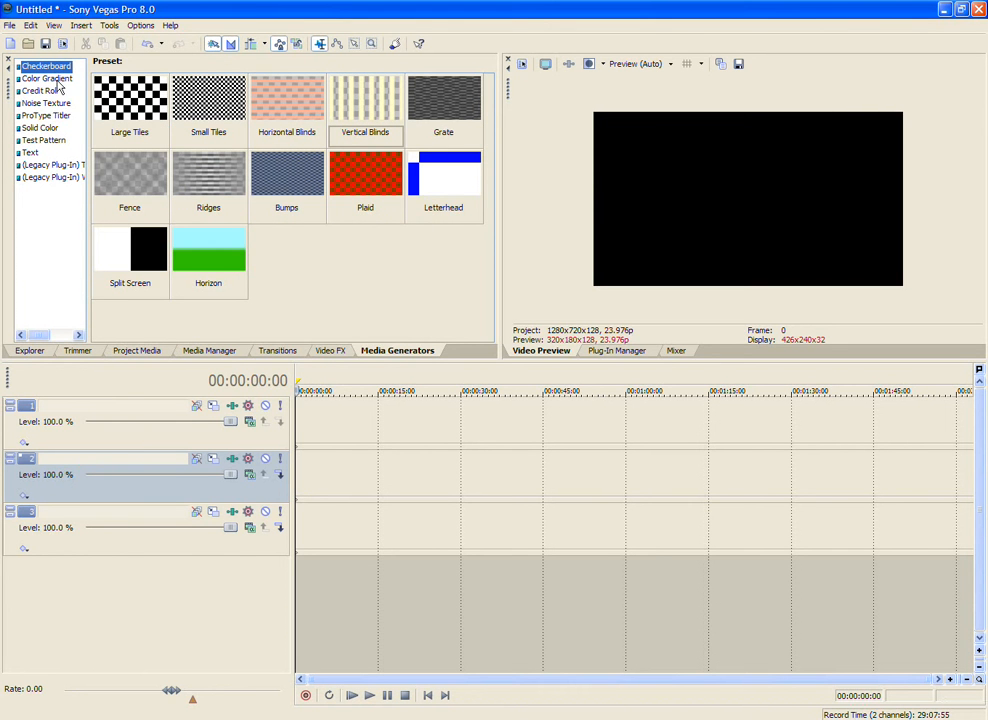
click(55, 79)
click(47, 66)
click(50, 79)
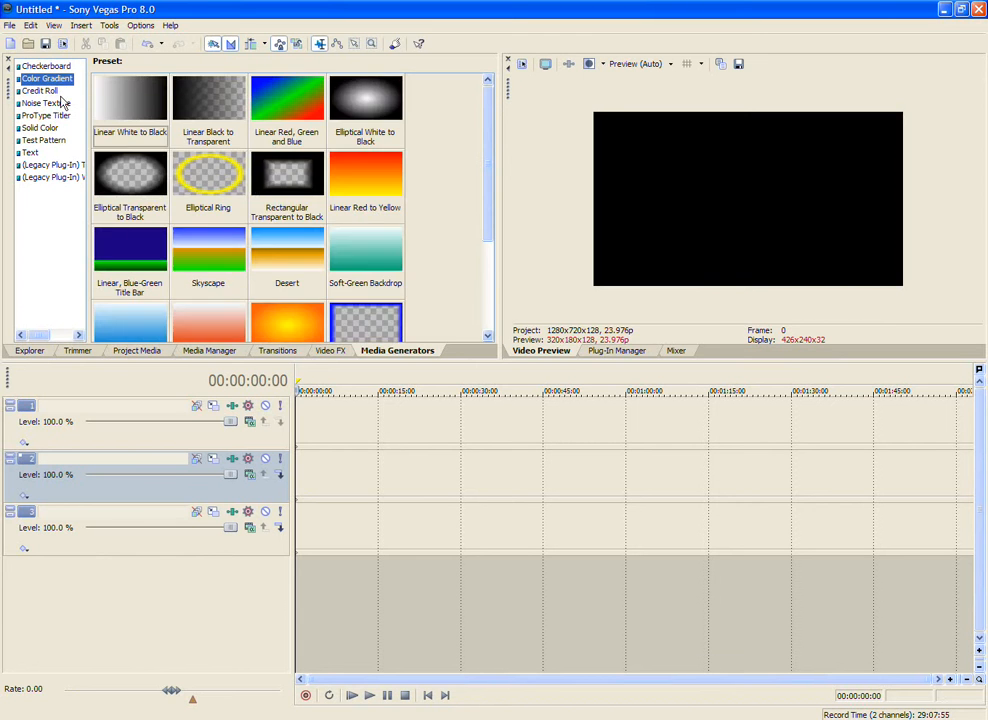
click(62, 103)
Step: Place the Gradient test pattern at the start of track 1 with its default settings and delete it again
click(60, 141)
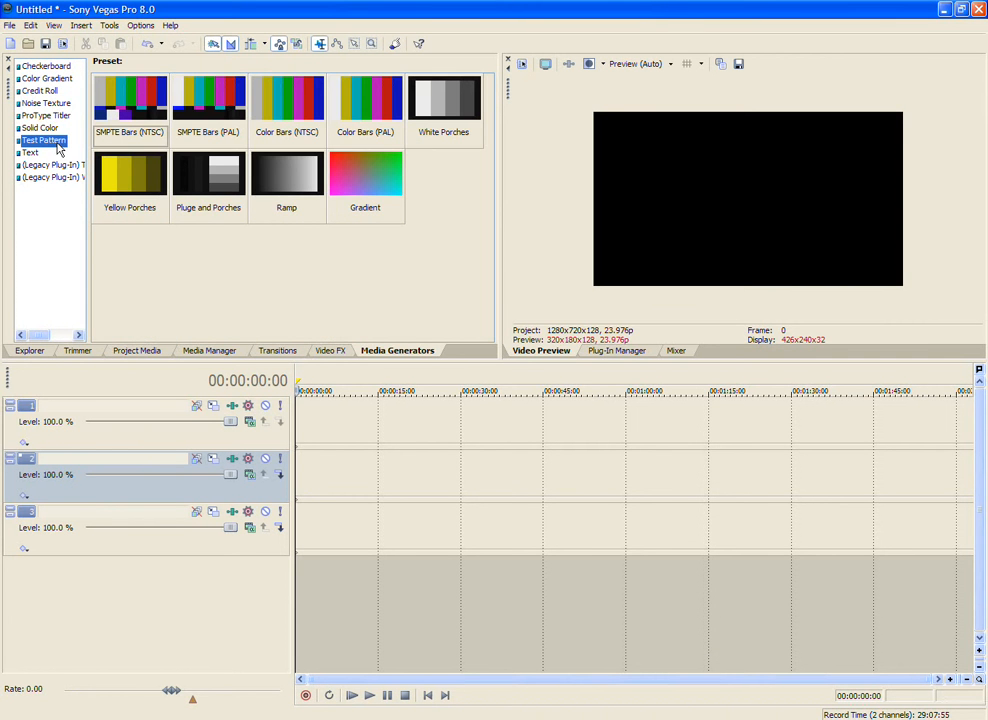
drag(360, 173, 298, 432)
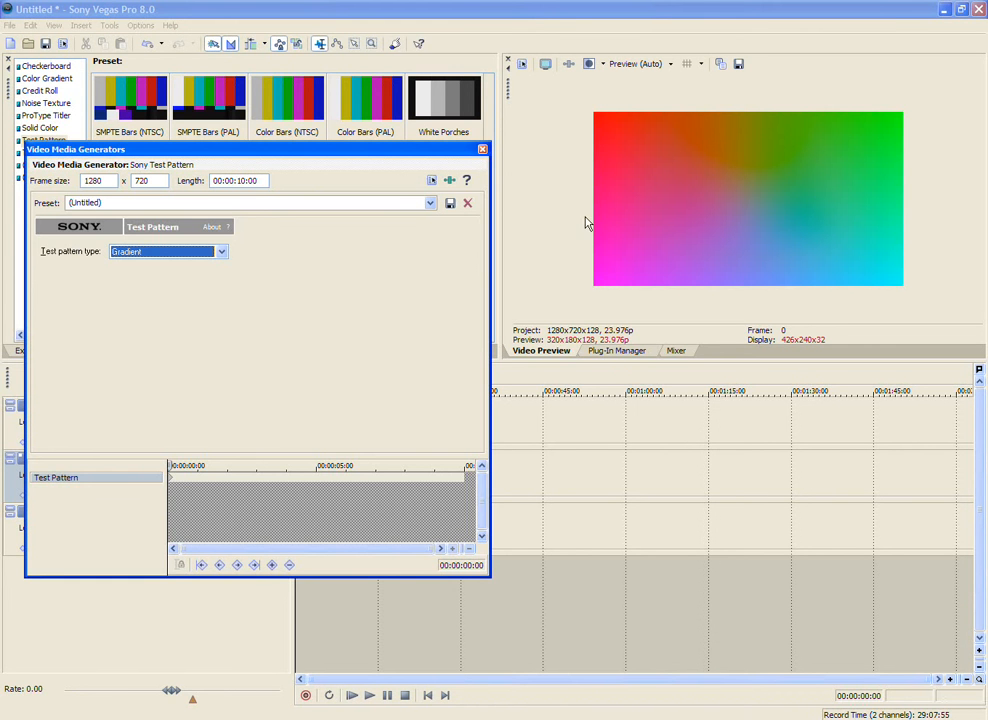
click(482, 149)
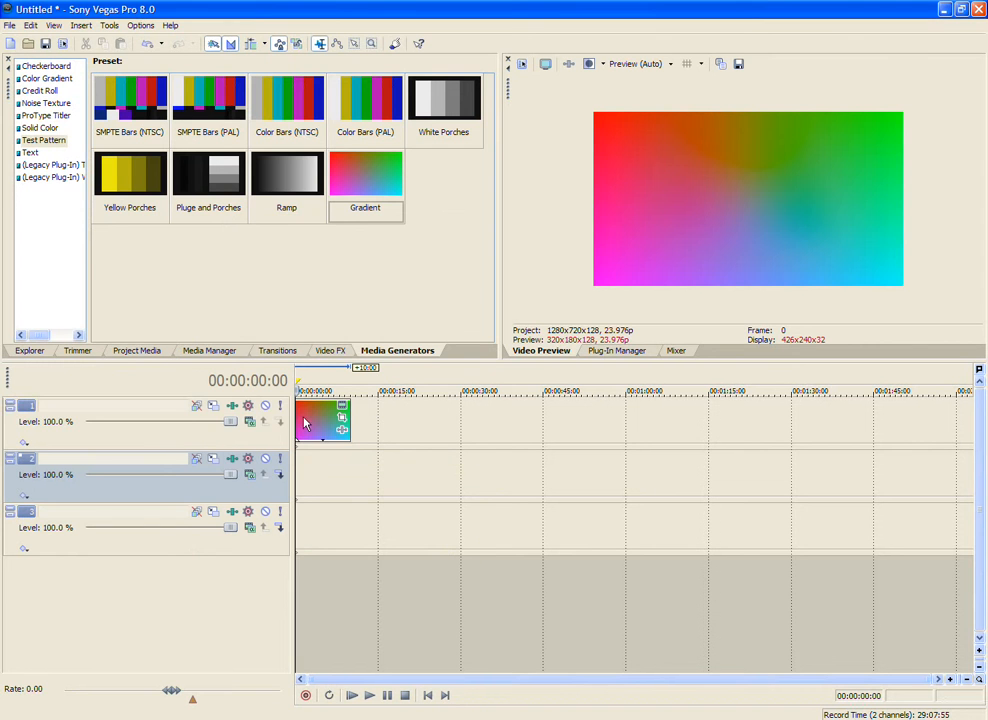
click(305, 424)
key(Delete)
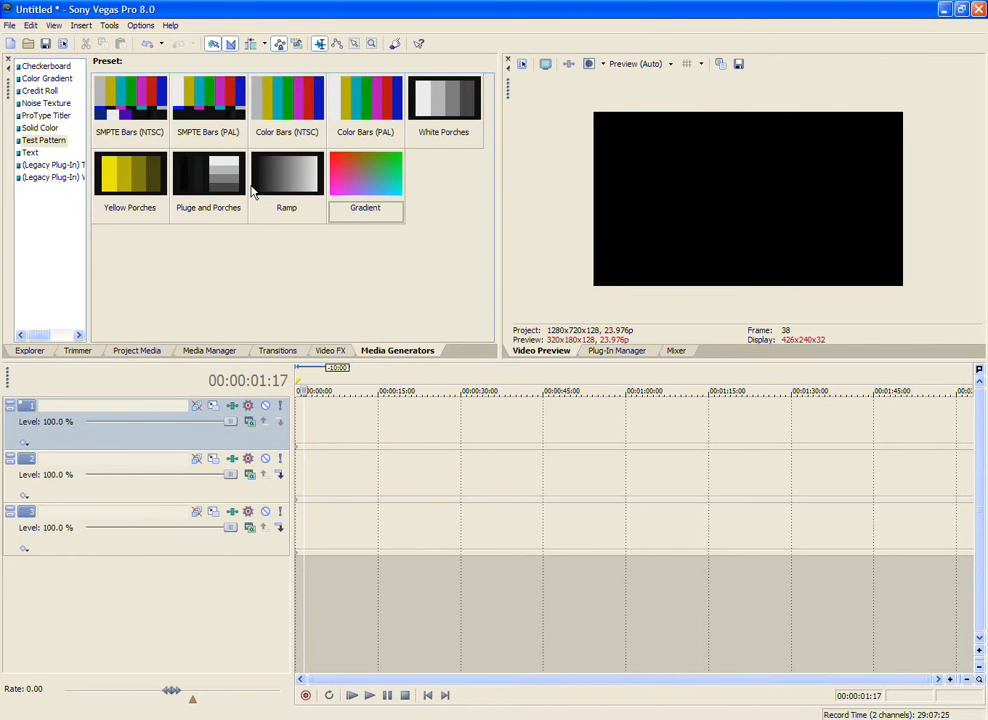
Step: Place the Ramp test pattern at the start of track 1 and crop it to about 894 × 503, rotated about -1.7 degrees
drag(286, 178, 276, 403)
click(482, 149)
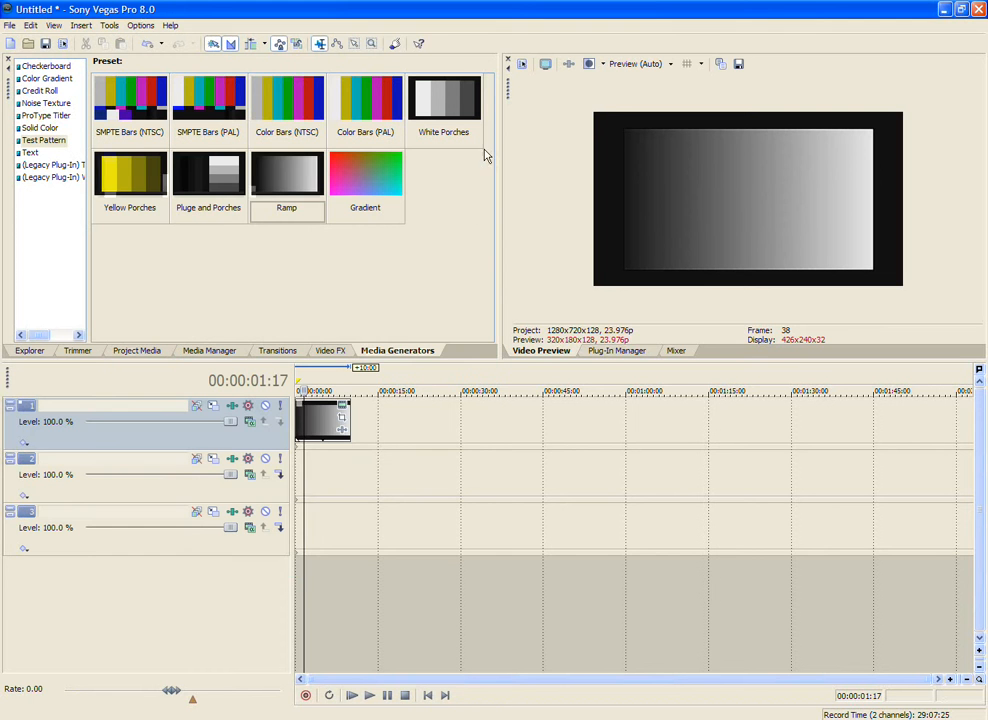
double_click(333, 420)
click(340, 420)
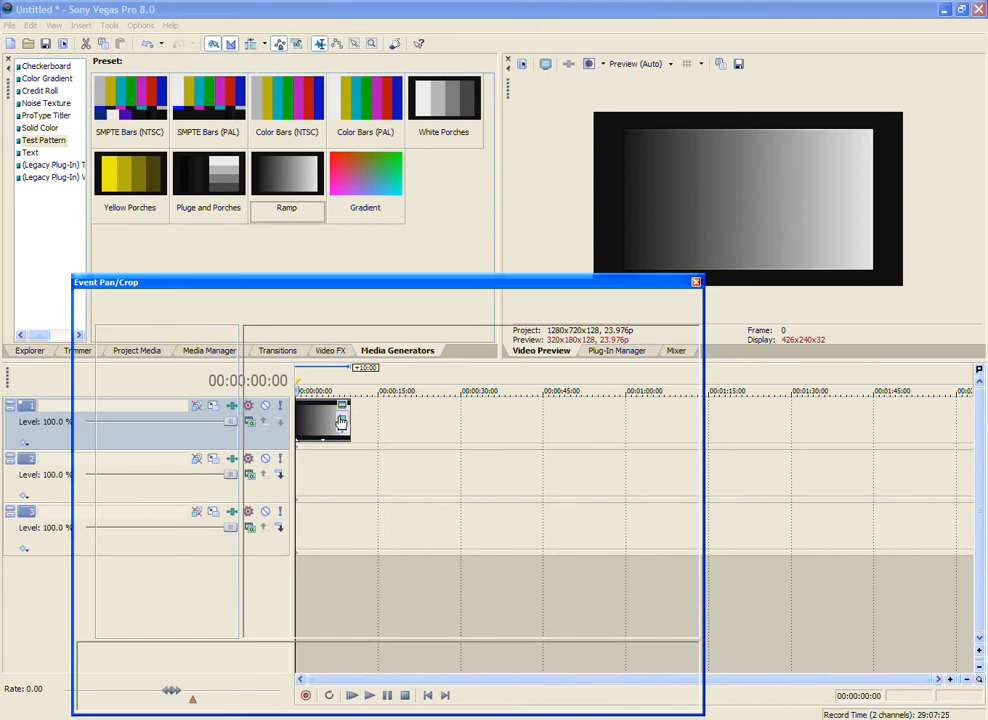
click(417, 313)
scroll(416, 314, down, 1)
scroll(416, 313, down, 1)
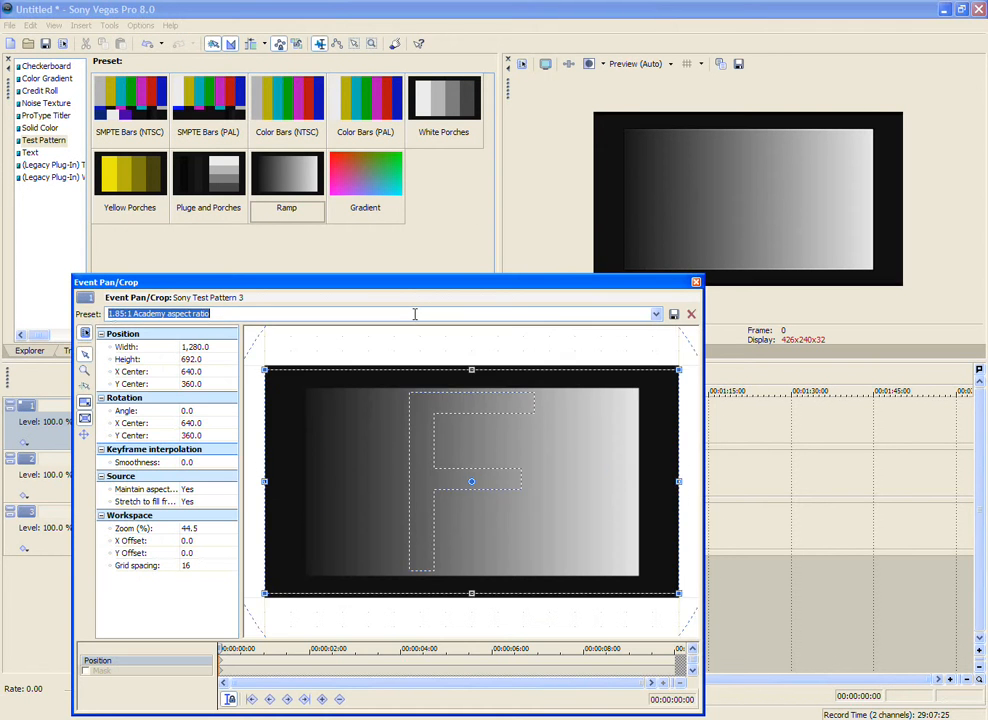
drag(450, 355, 451, 397)
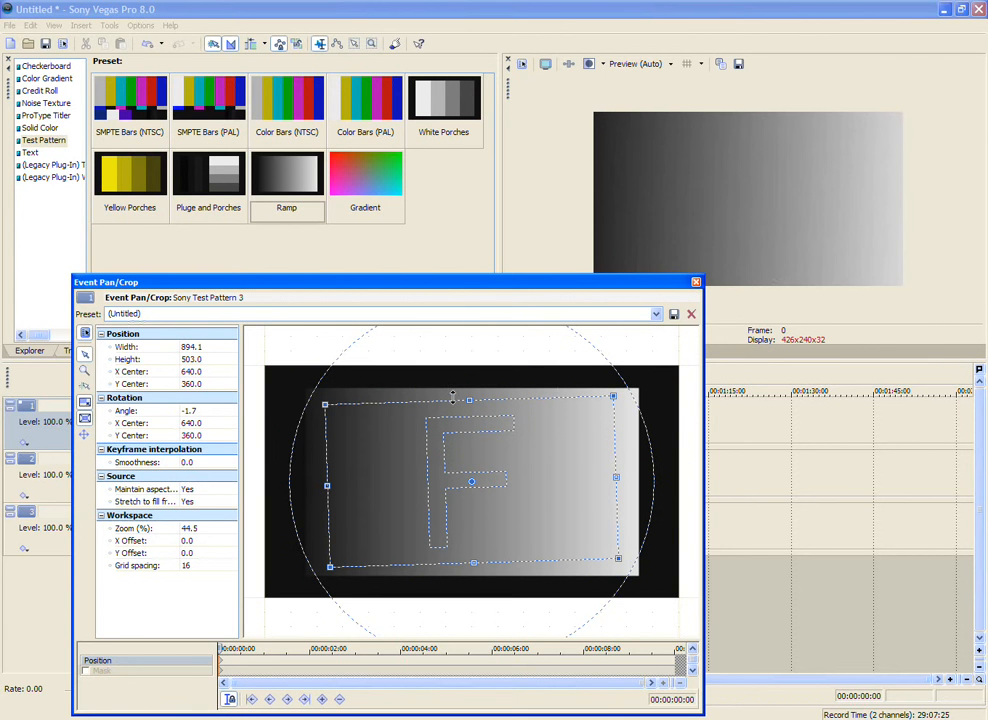
click(697, 283)
Step: Delete the Ramp test pattern event from track 1
click(305, 441)
key(Delete)
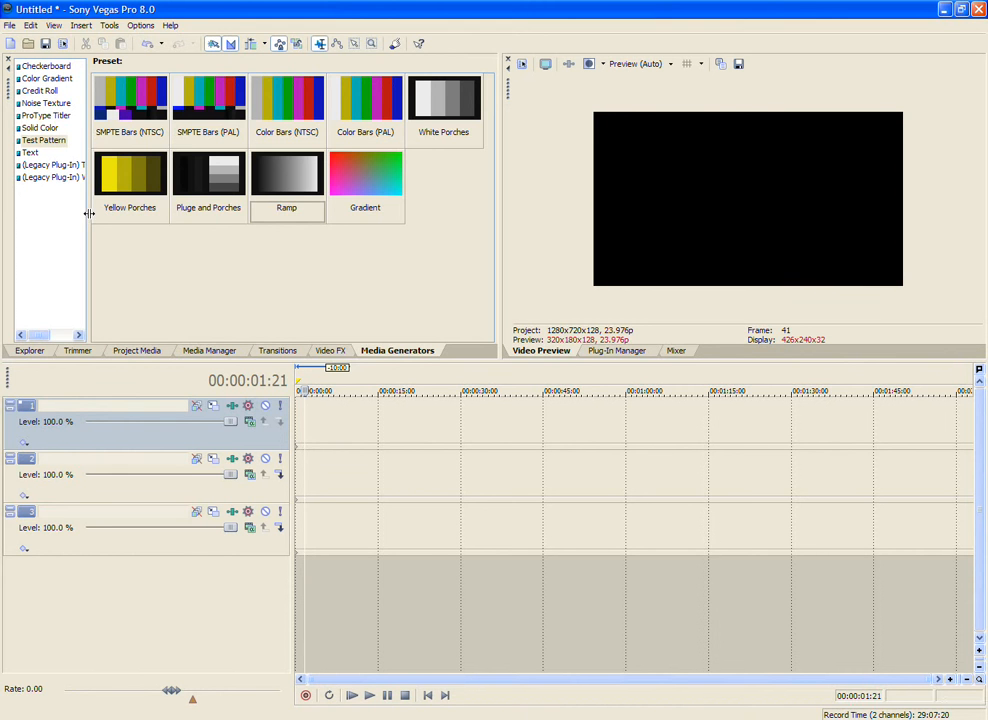
Step: Widen the generator list and place a Default Text event at the start of track 1, keeping its sample text
drag(88, 272, 121, 260)
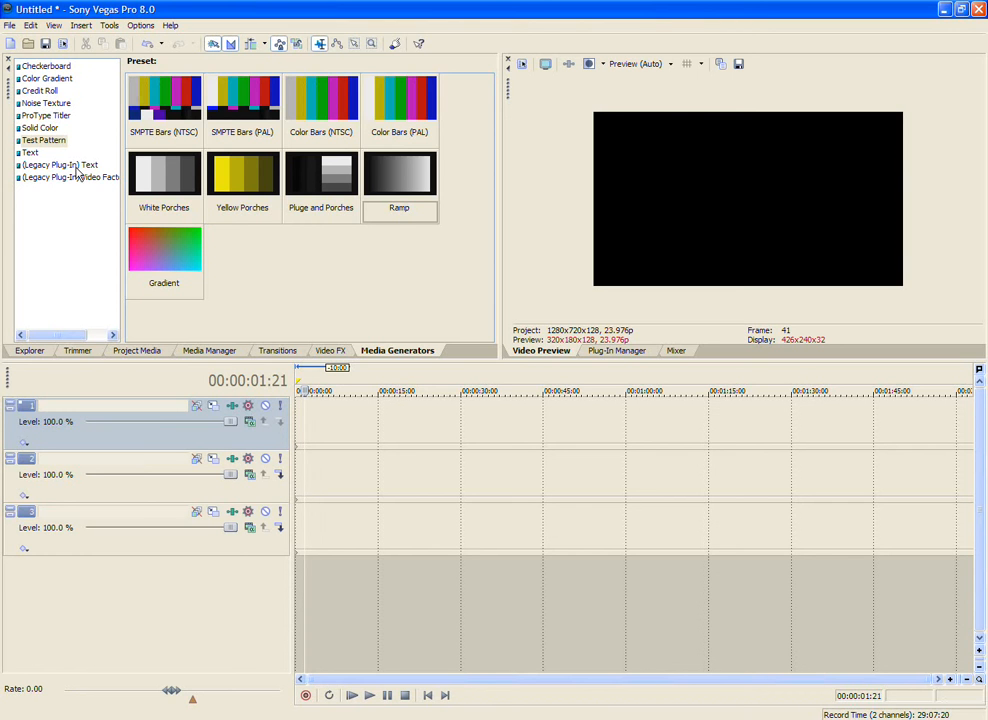
click(30, 152)
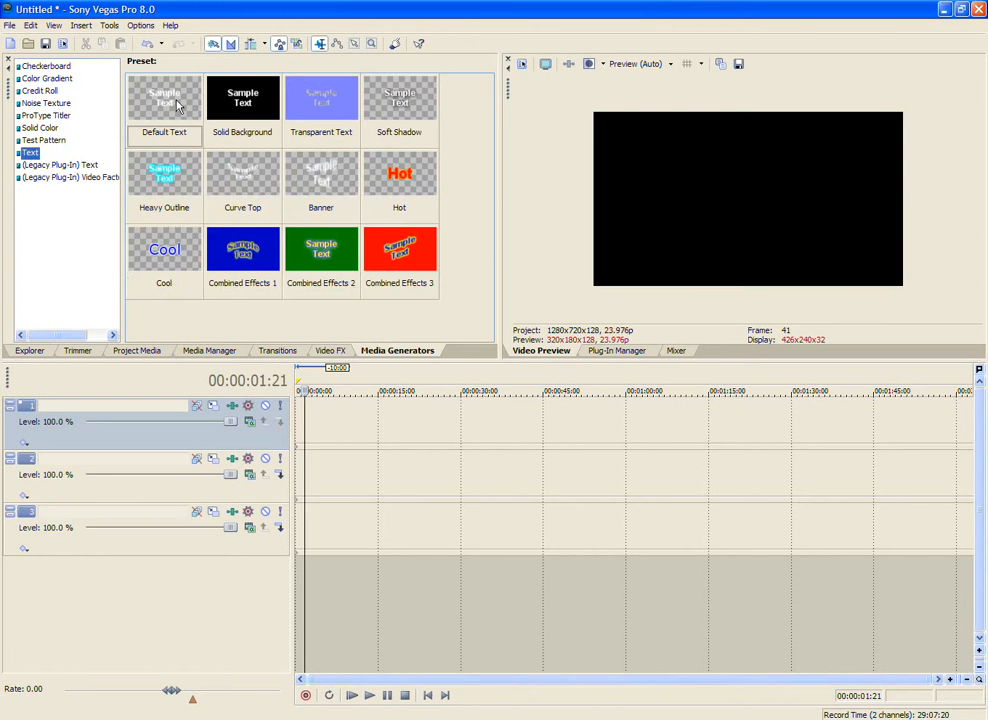
drag(164, 100, 305, 412)
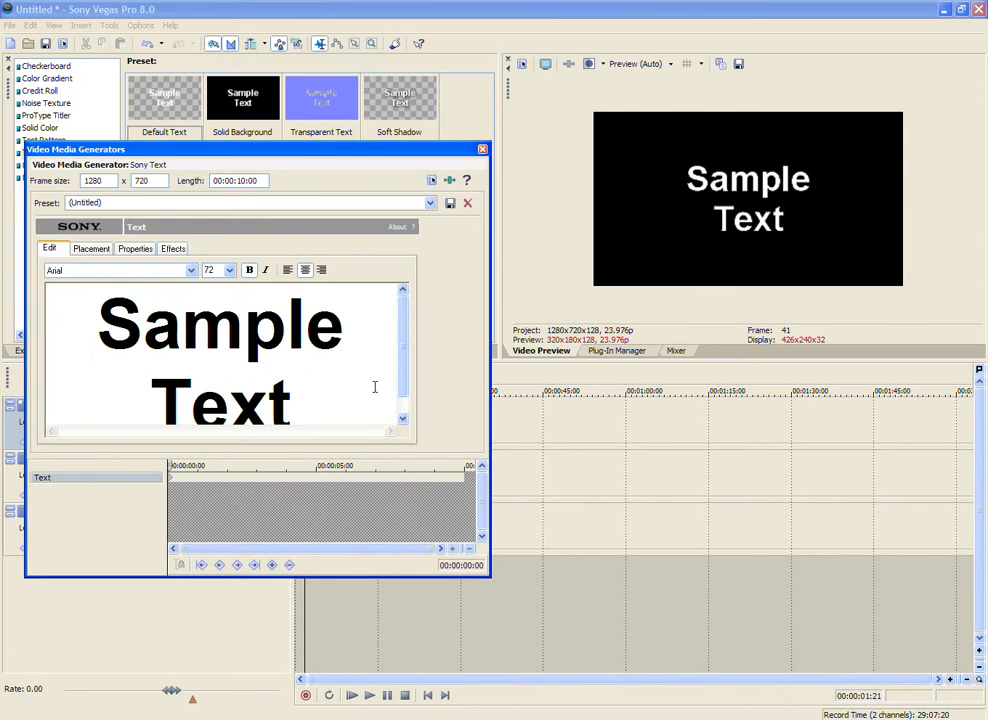
click(482, 150)
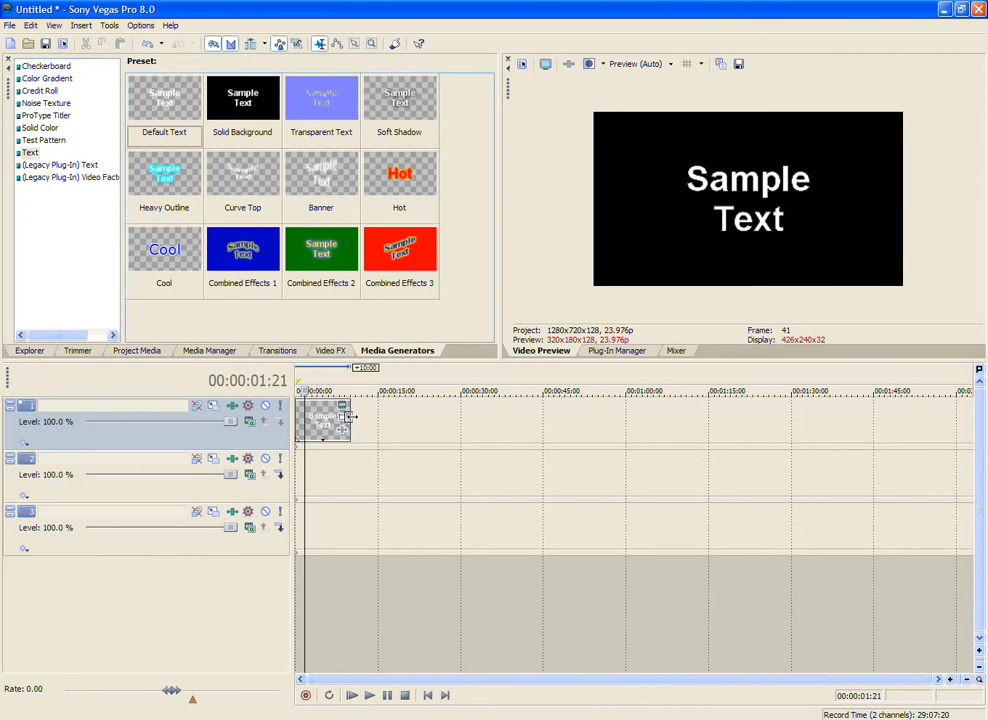
Step: Check the length in the text event's generator settings and trim the event on track 1 to 00:00:04:26
click(349, 413)
double_click(320, 427)
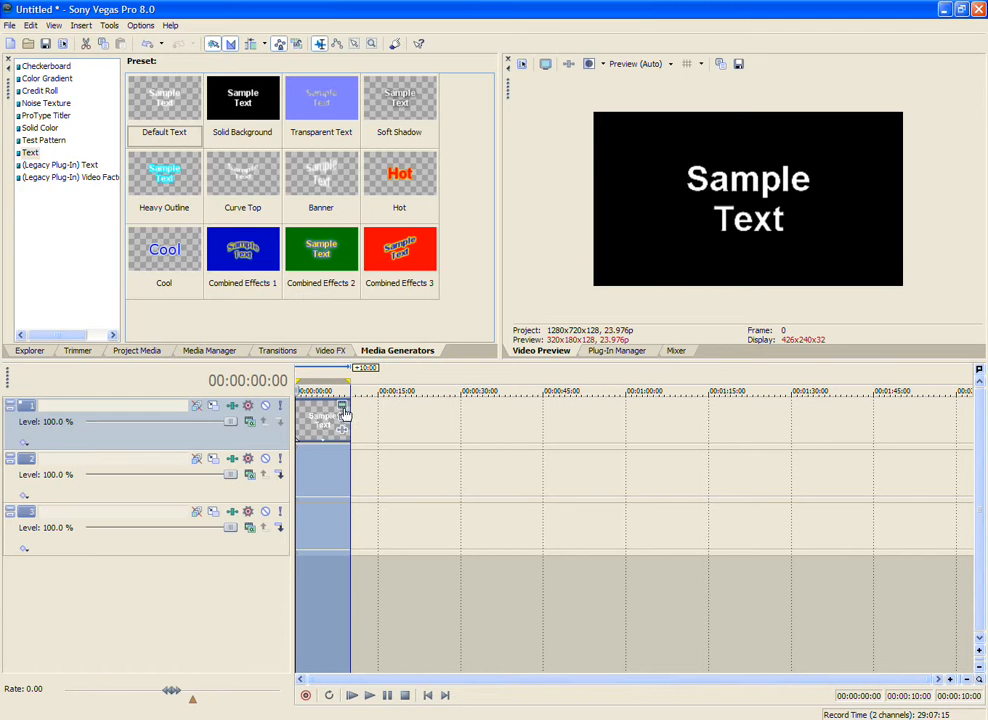
click(343, 409)
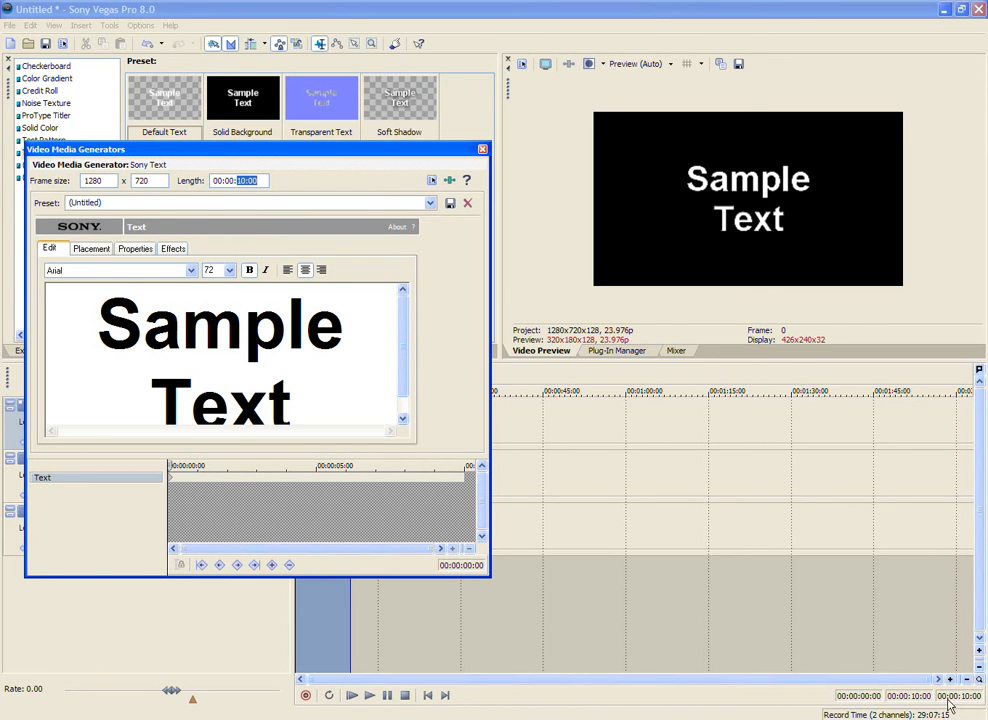
click(482, 150)
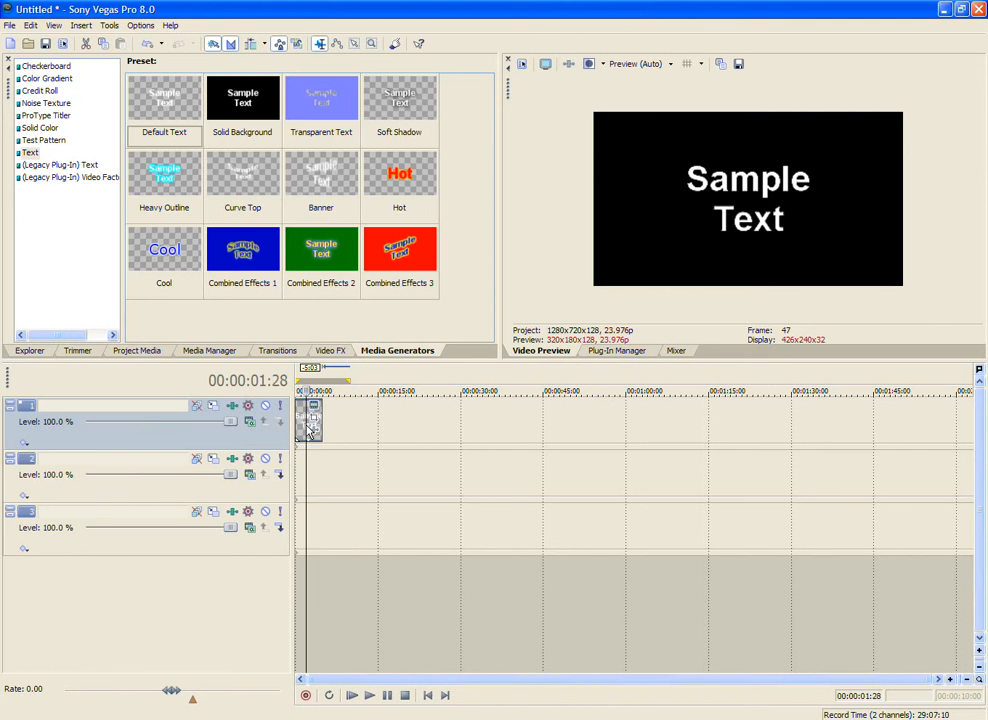
Step: Animate the text's letter spacing by setting Tracking to 0.592 at 00:00:10:00 in the generator's keyframe timeline
click(320, 407)
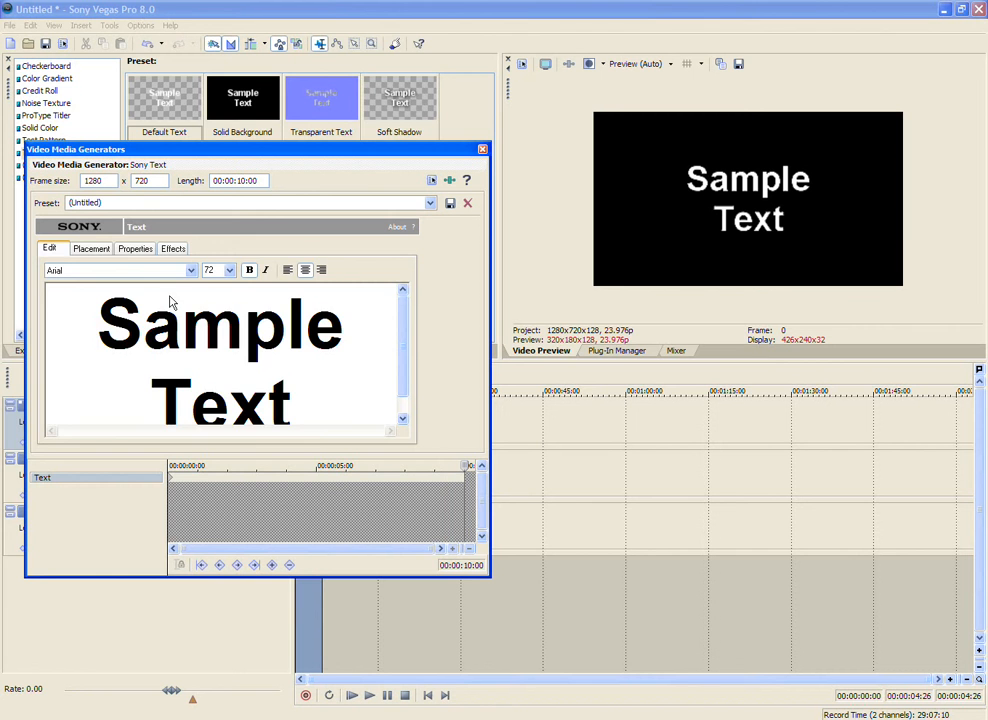
click(152, 254)
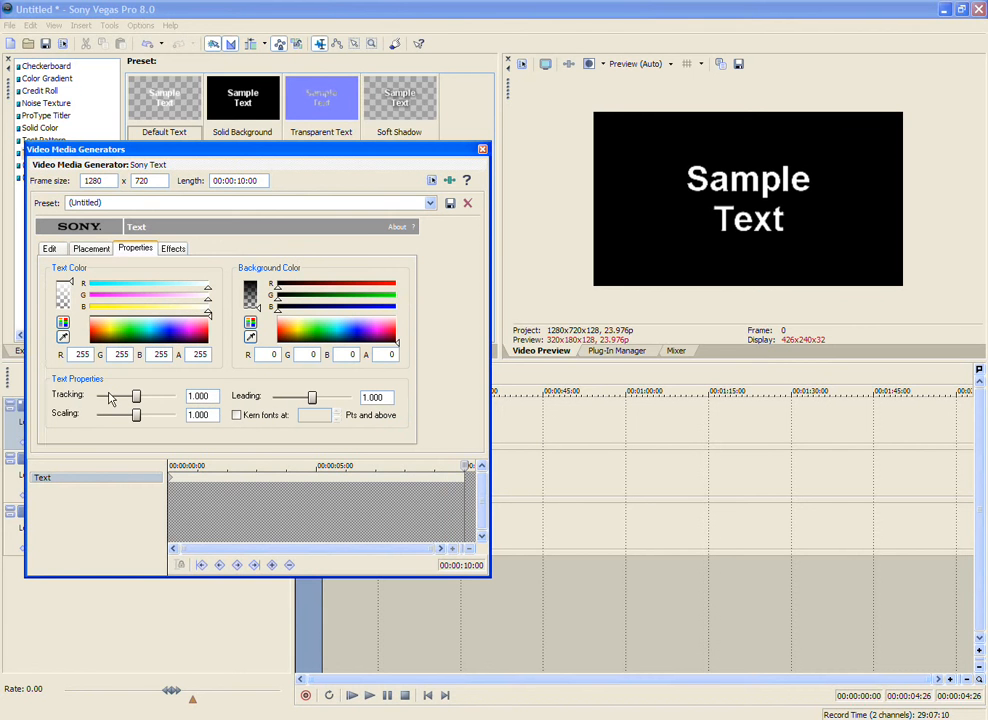
mouse_move(136, 395)
mouse_down()
mouse_move(163, 396)
mouse_move(119, 396)
mouse_up()
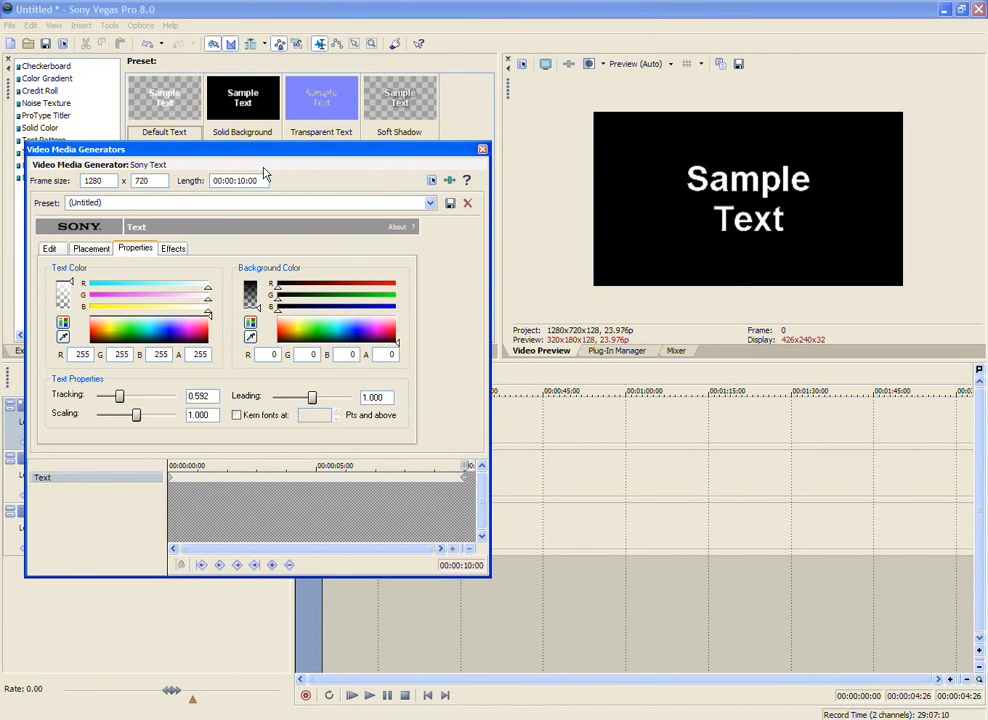
Step: Set the text generator's length to 00:00:04:26 and close its settings
drag(264, 180, 238, 180)
text(04;26)
key(Return)
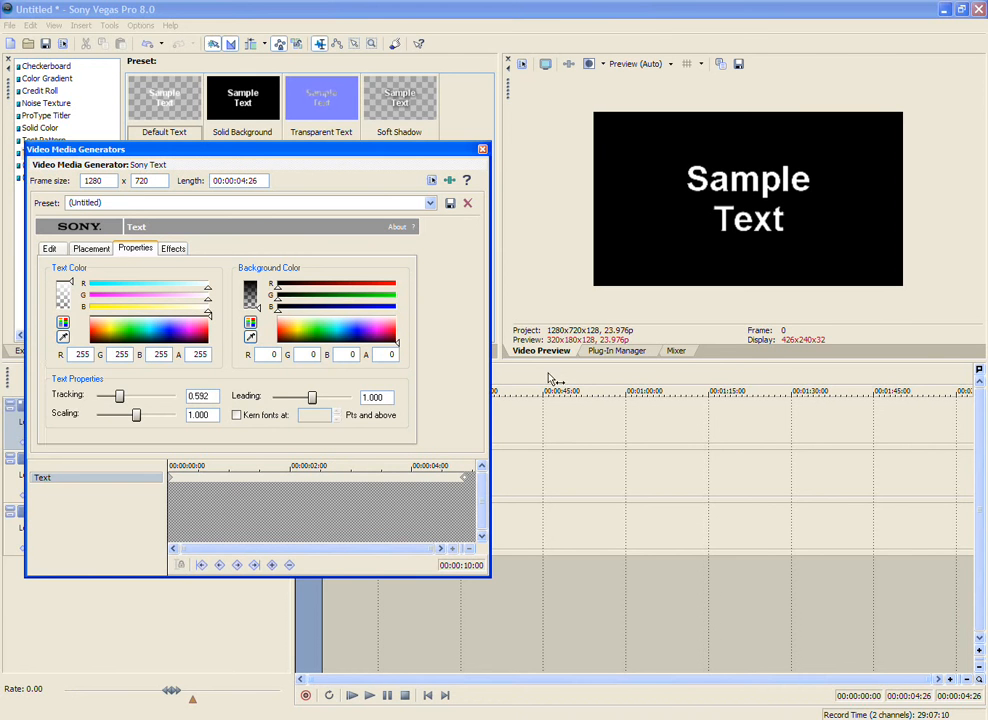
click(483, 149)
Step: Scrub through the text event to preview the tracking animation, and delete the event from track 1
click(320, 535)
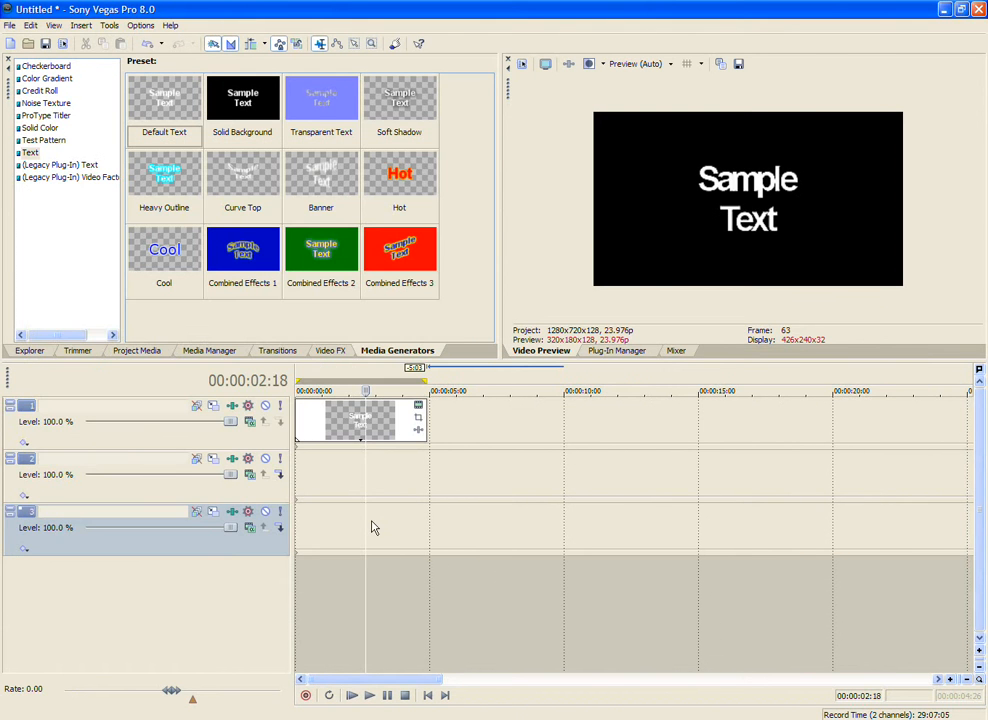
drag(366, 520, 324, 480)
click(350, 437)
key(Delete)
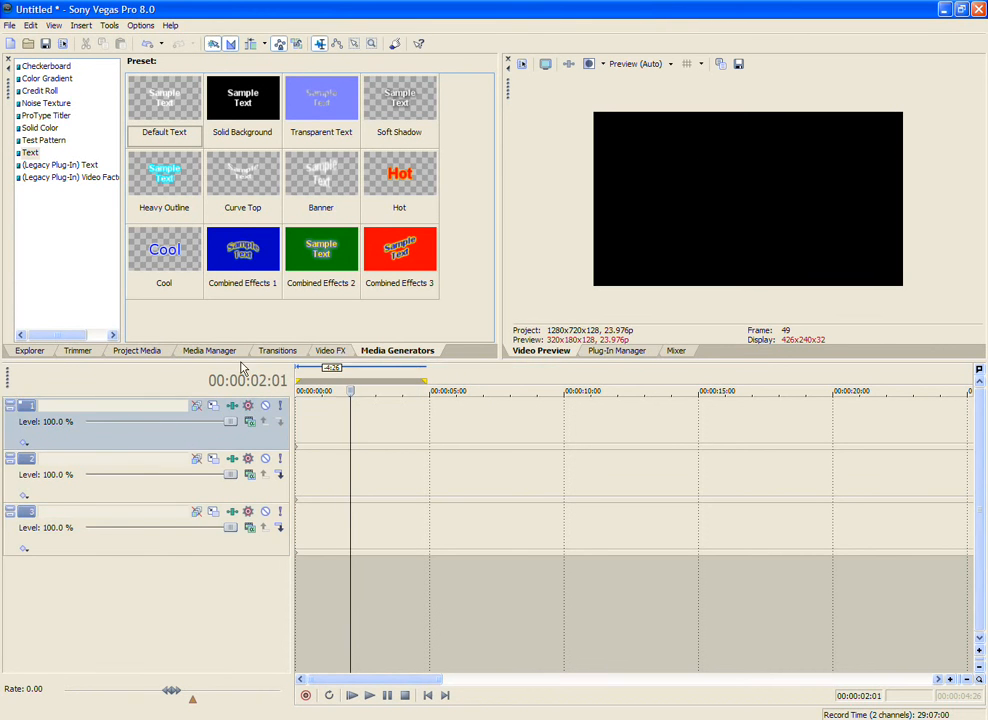
Step: Place the Yellow Porches test pattern at the start of track 1 and keyframe its type to SMPTE Bars (NTSC) at 00:00:09:04
click(50, 140)
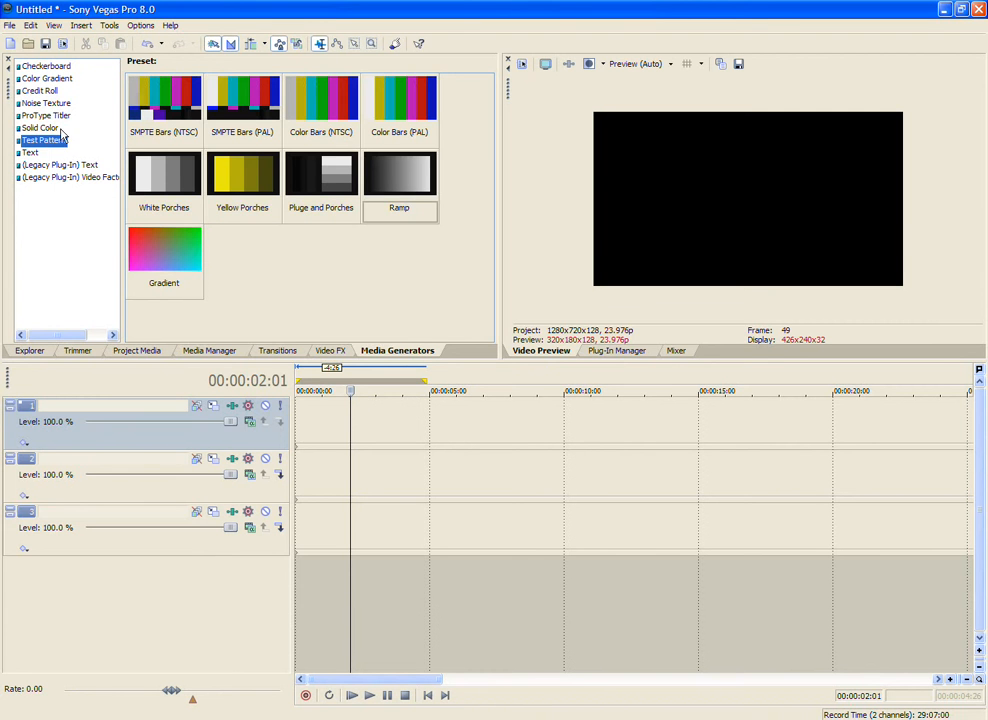
drag(242, 175, 309, 410)
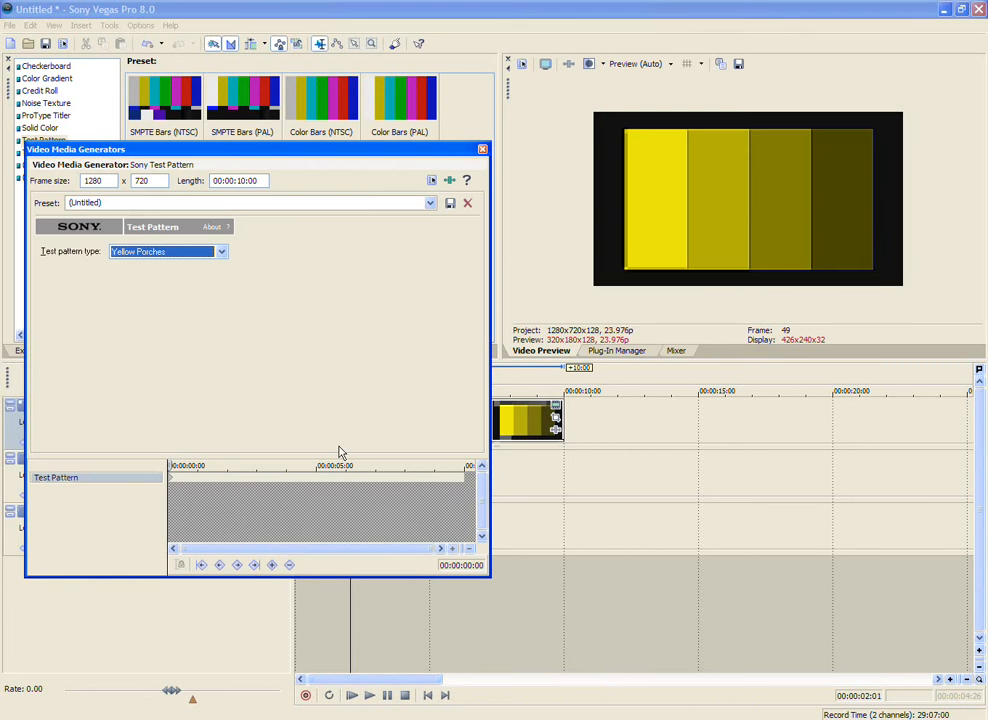
click(440, 515)
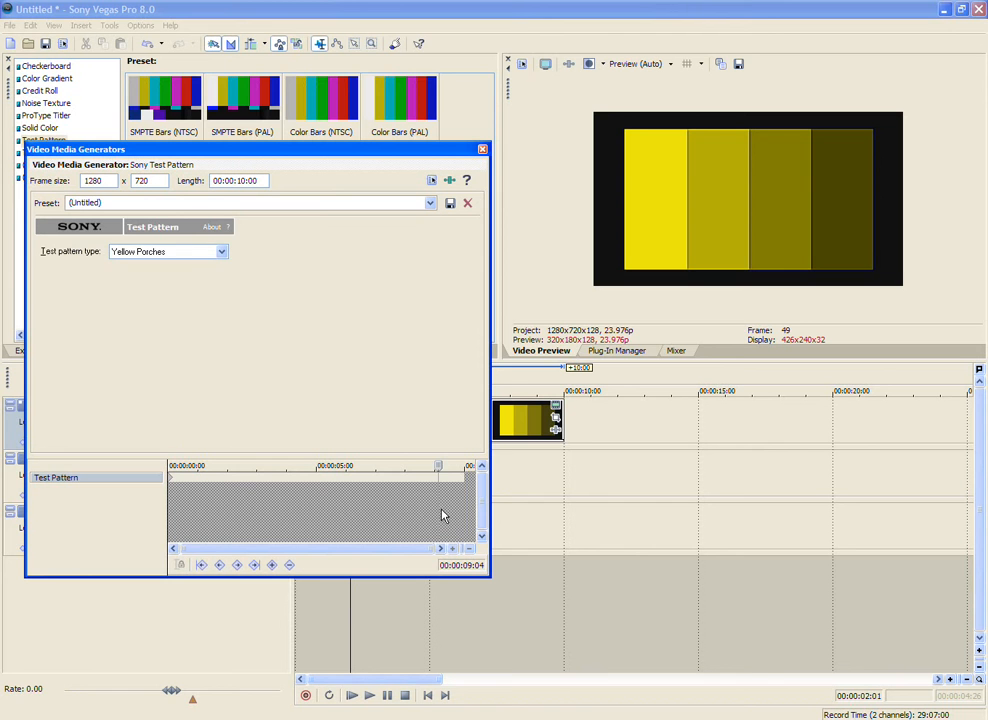
click(185, 253)
click(179, 310)
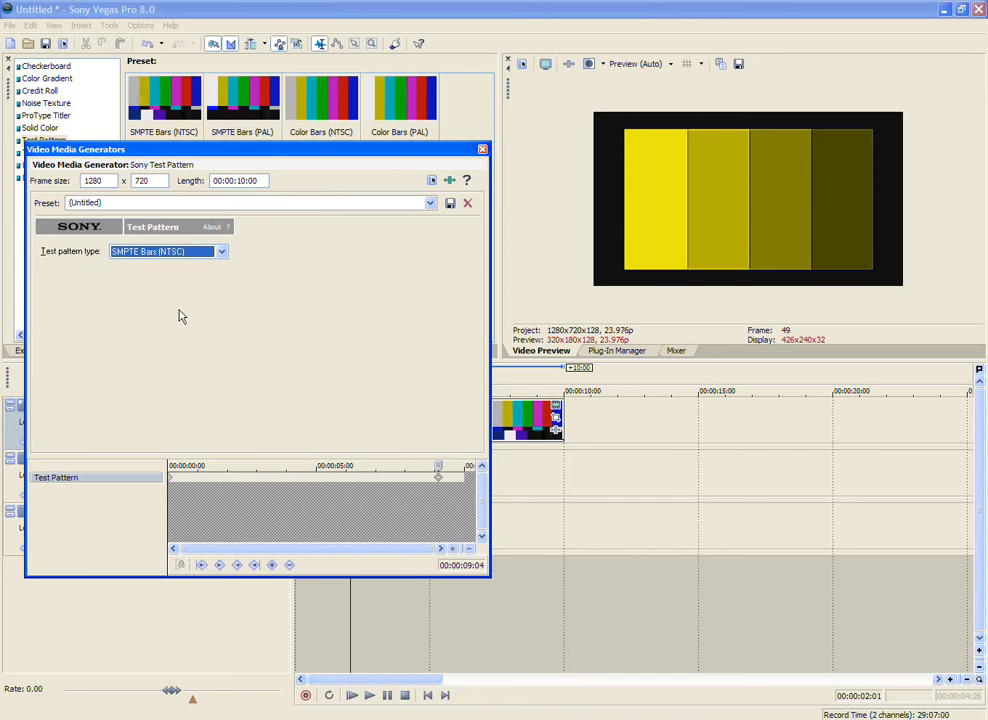
scroll(179, 310, up, 1)
scroll(179, 316, down, 1)
click(482, 151)
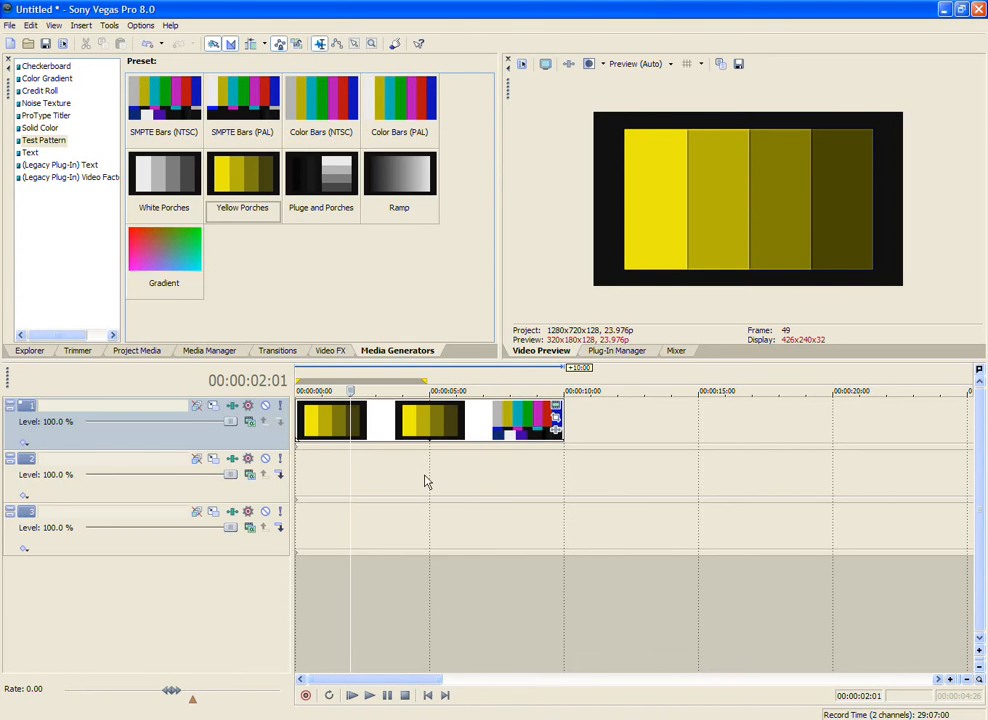
Step: Scrub through the keyframed test pattern event and delete it from track 1
drag(349, 461, 531, 452)
click(352, 461)
click(448, 414)
scroll(447, 418, down, 4)
key(Delete)
scroll(445, 416, down, 2)
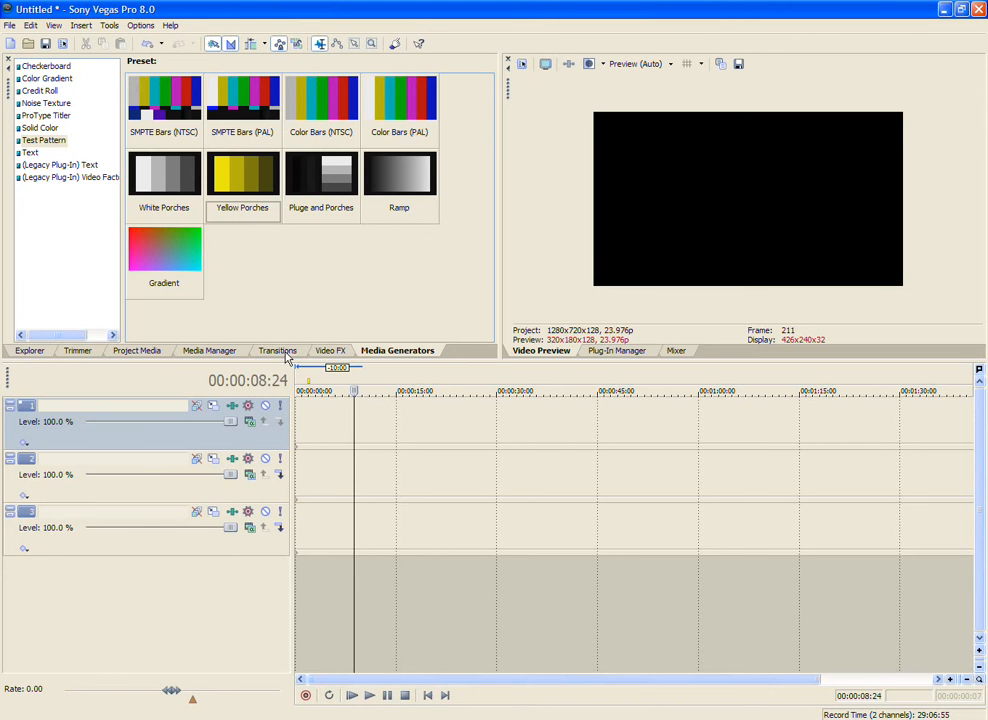
Step: Show the file Explorer's folder list and make track 2 a compositing child of track 1
click(333, 351)
click(380, 352)
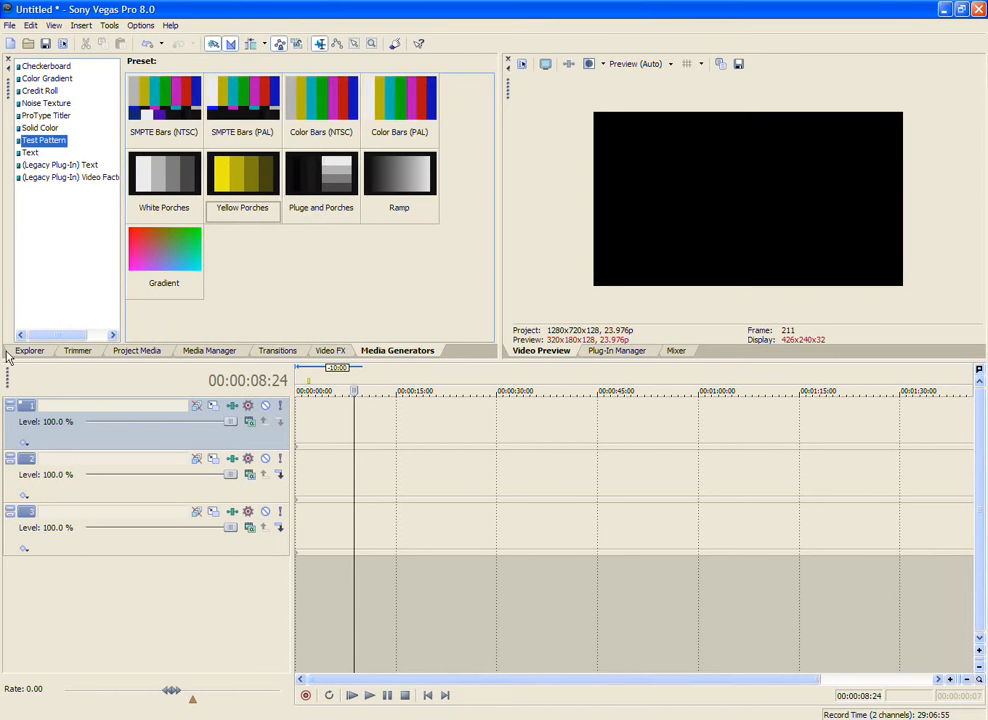
click(29, 351)
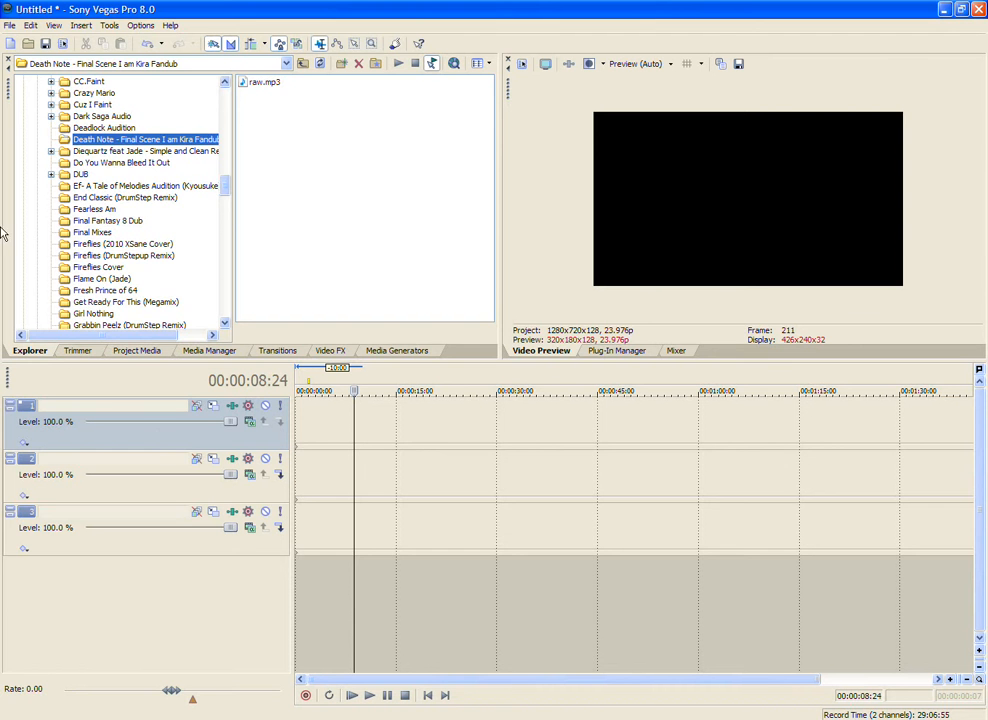
scroll(57, 247, down, 13)
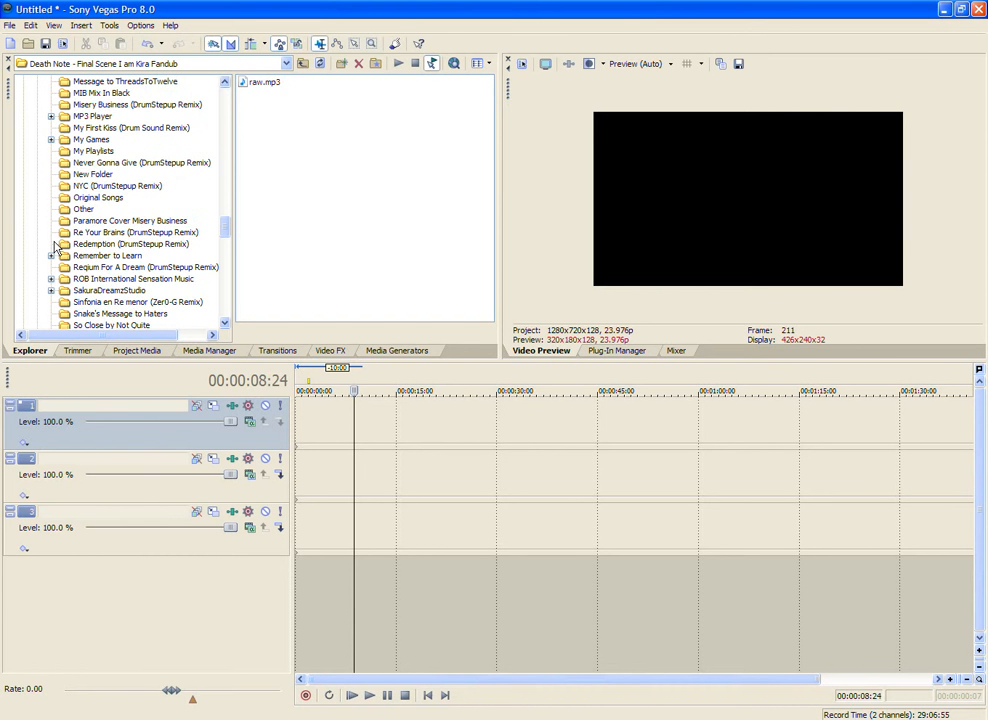
scroll(57, 247, down, 10)
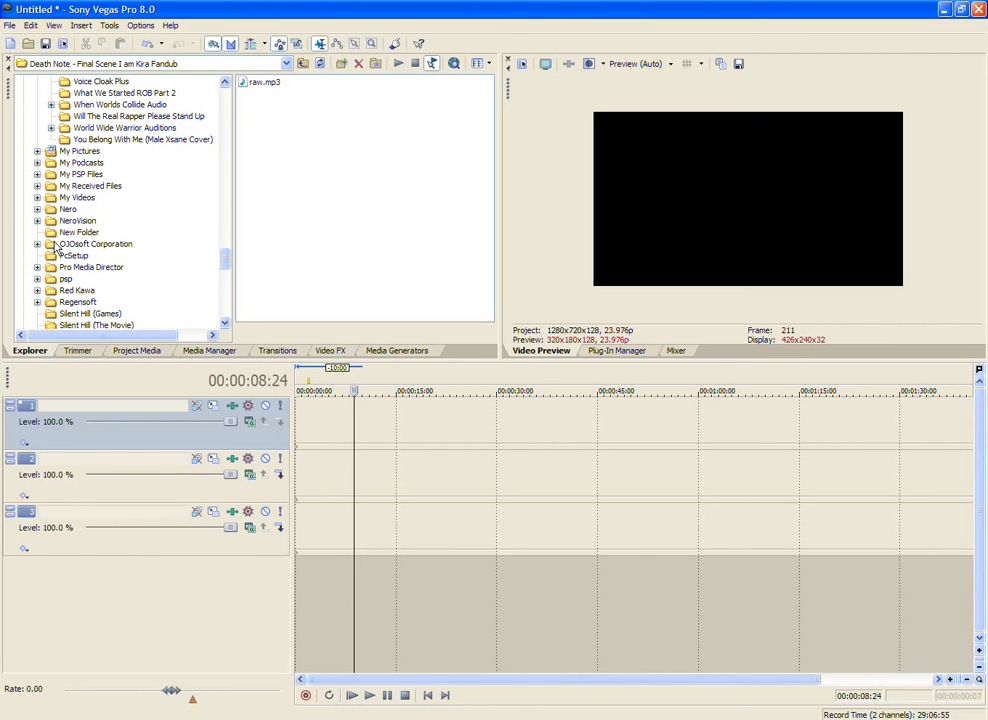
click(280, 475)
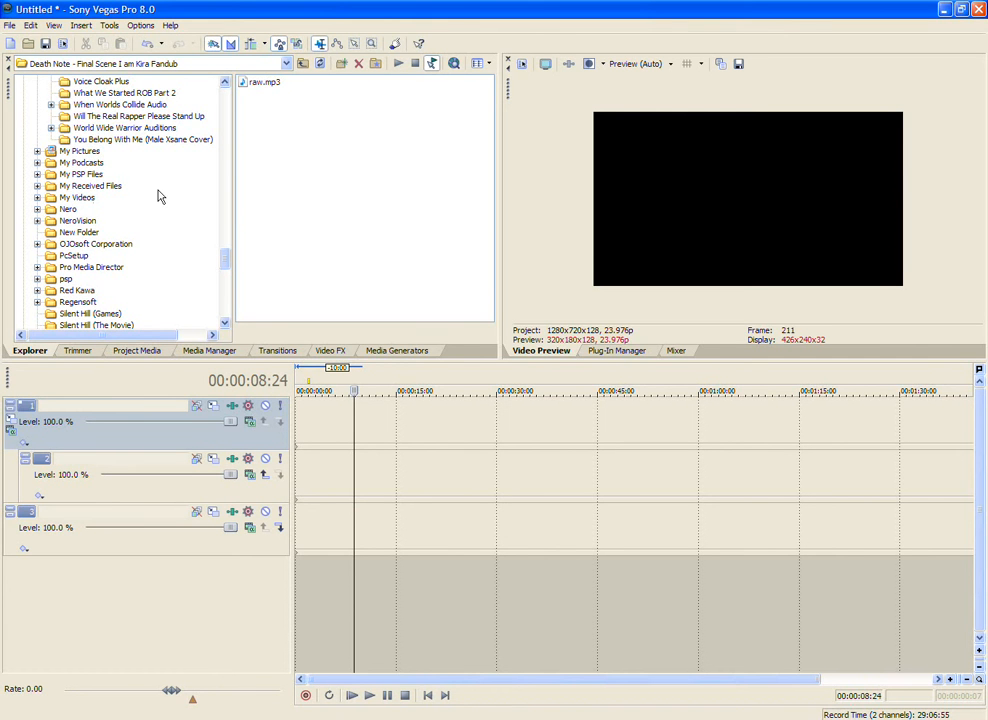
Step: Browse to the Wallpapers folder inside My Pictures and show its later image files
scroll(181, 208, down, 3)
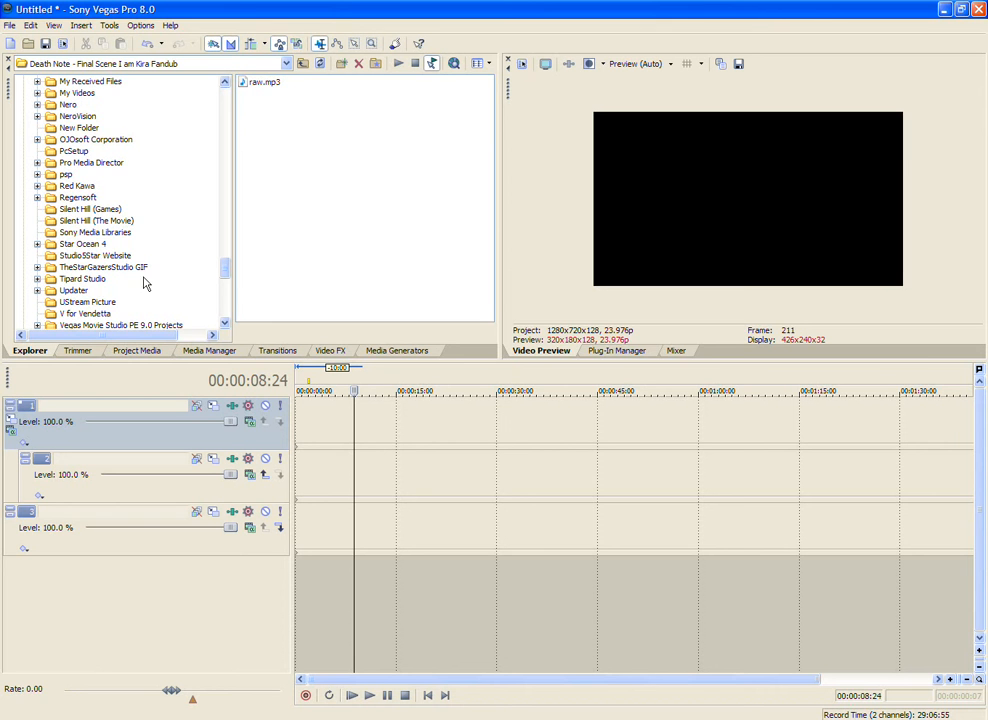
scroll(140, 215, up, 5)
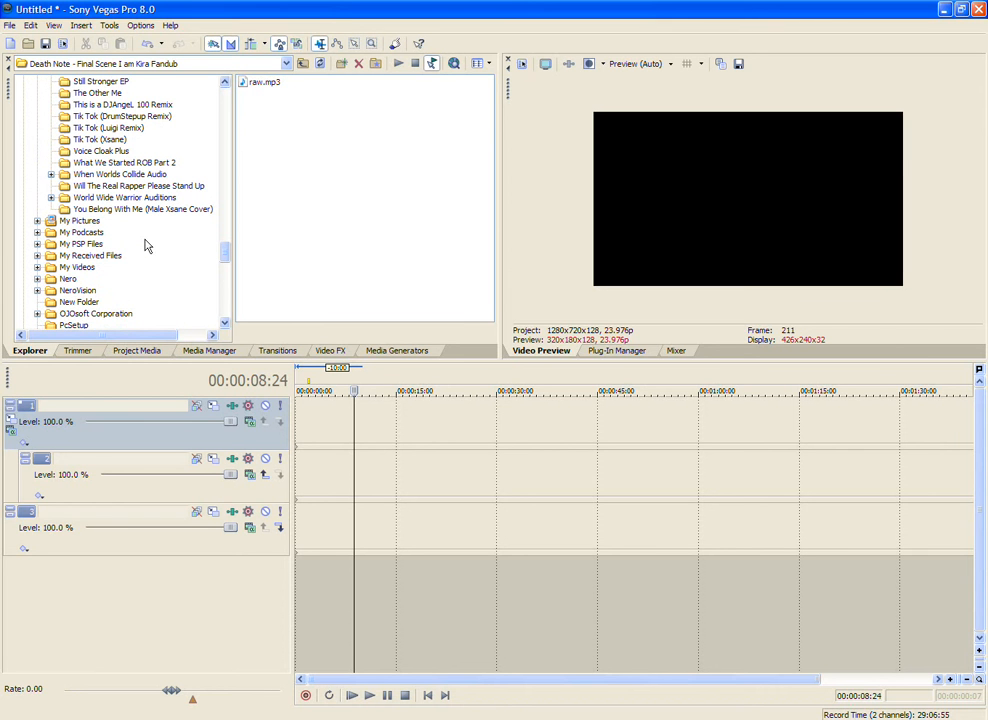
click(69, 222)
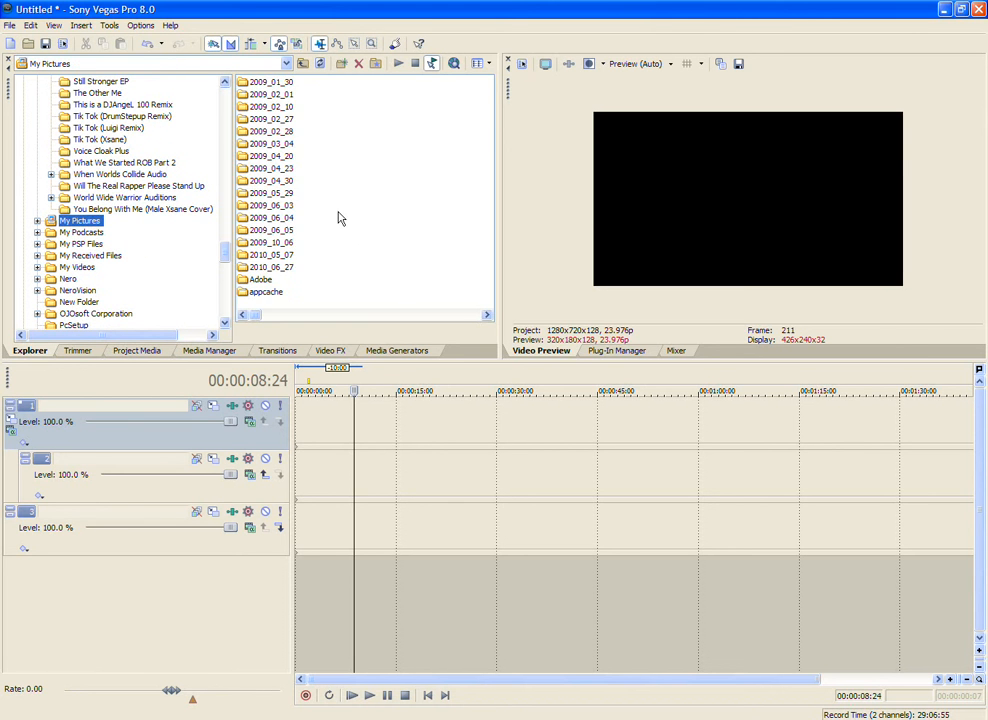
scroll(332, 216, down, 2)
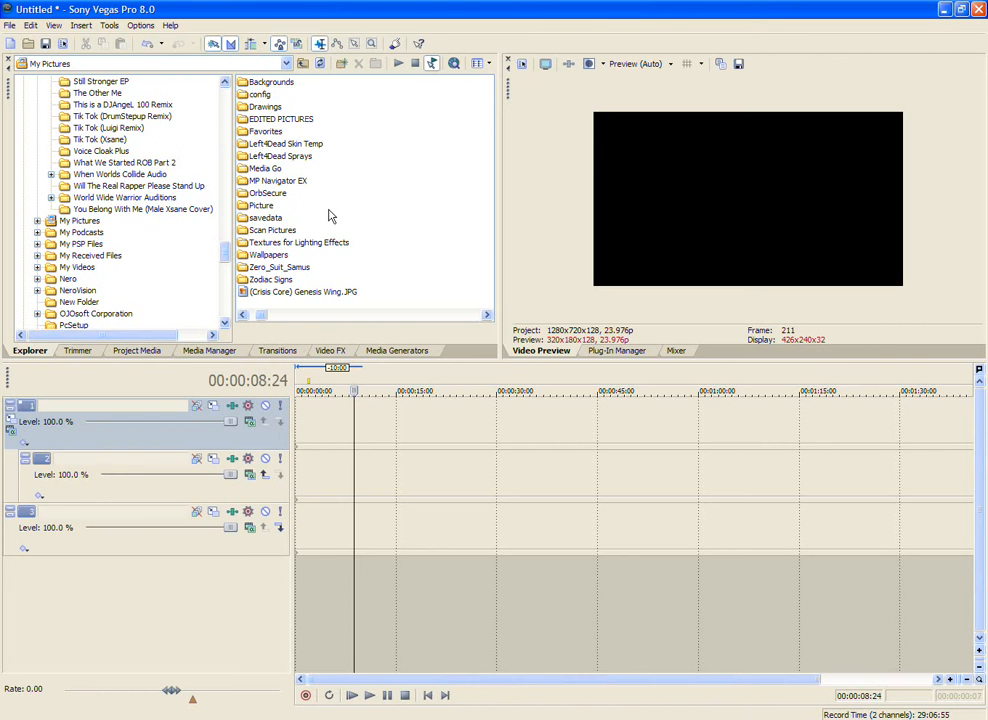
click(270, 256)
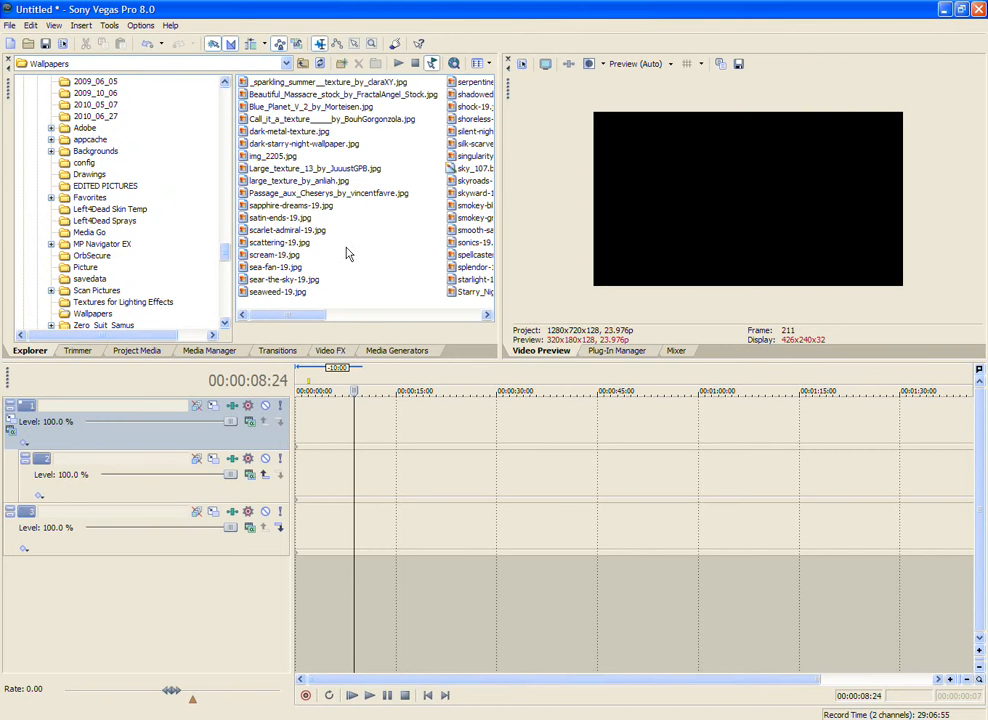
scroll(347, 254, down, 1)
Step: Preview a few of the wallpapers and place skyward-19.jpg at the start of track 1
click(279, 132)
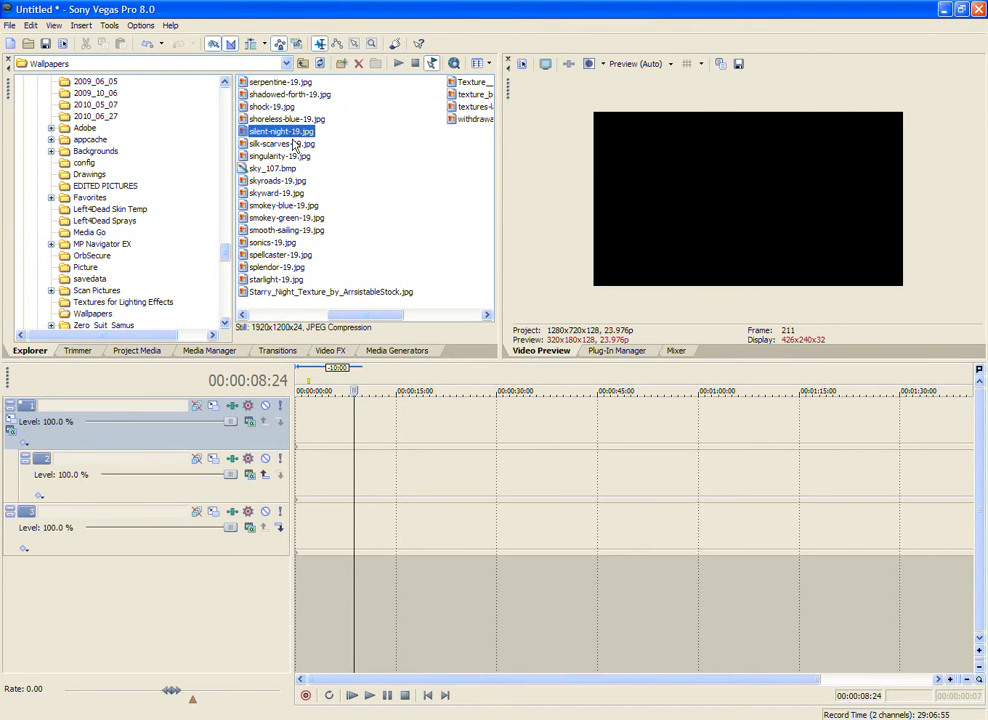
key(Up)
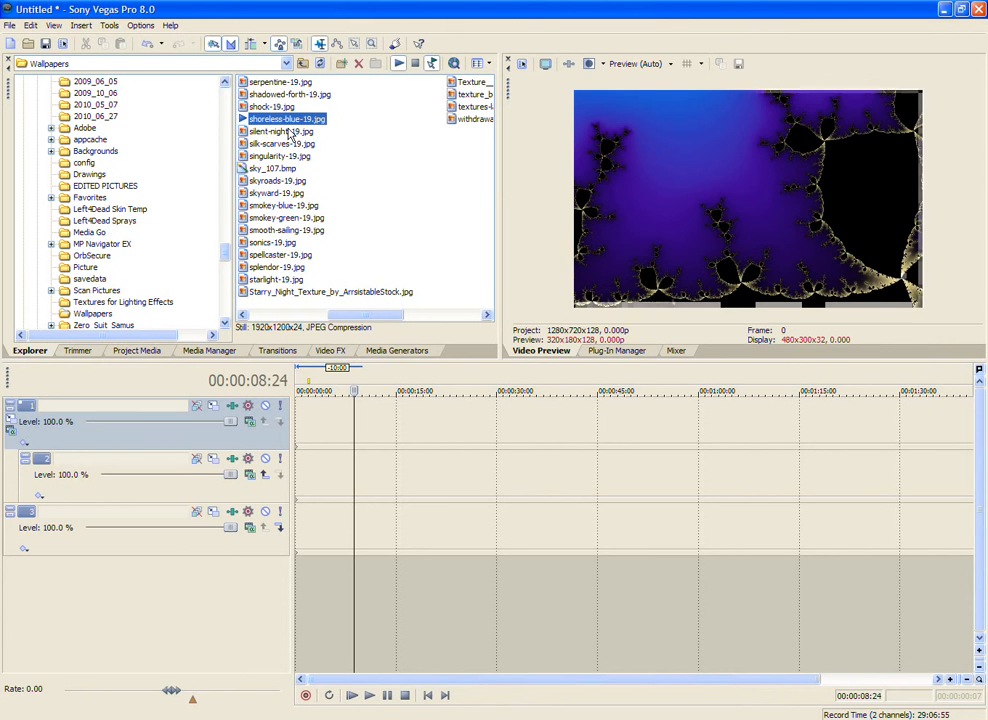
key(Up)
key(Up)
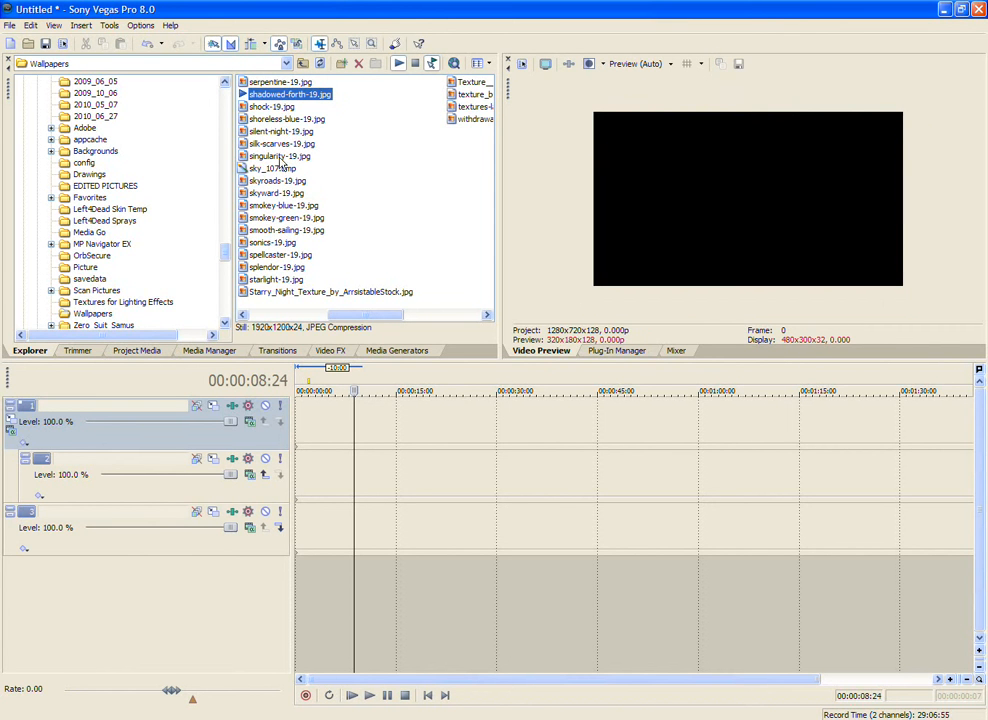
click(272, 193)
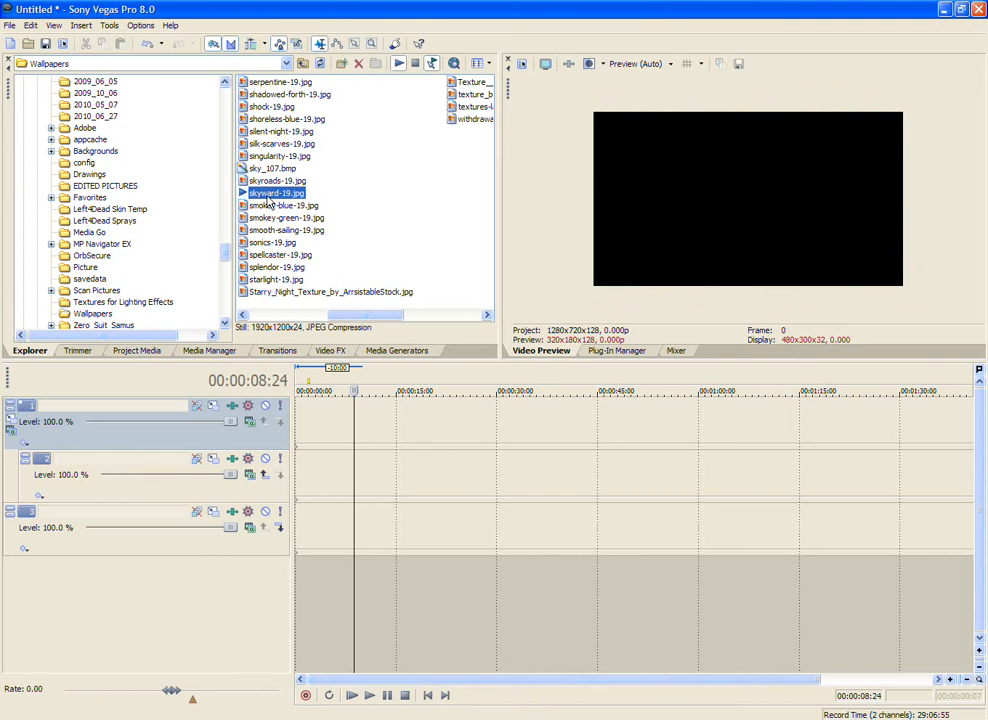
drag(268, 200, 312, 422)
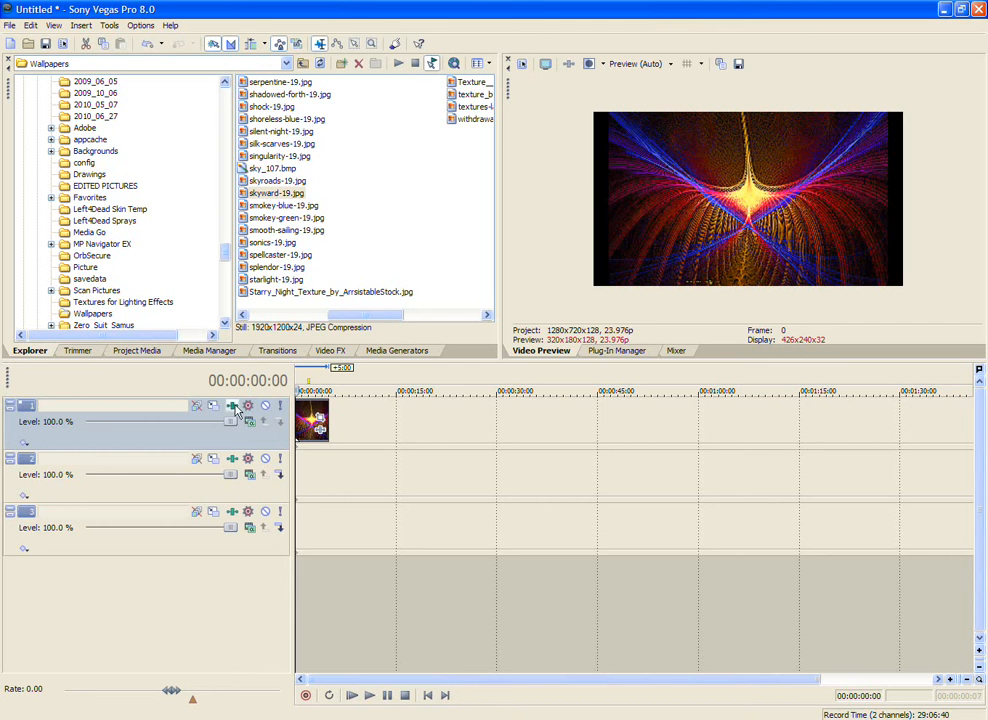
Step: Make track 2 a compositing child of track 1 beneath the wallpaper image, and select the parent track
click(62, 478)
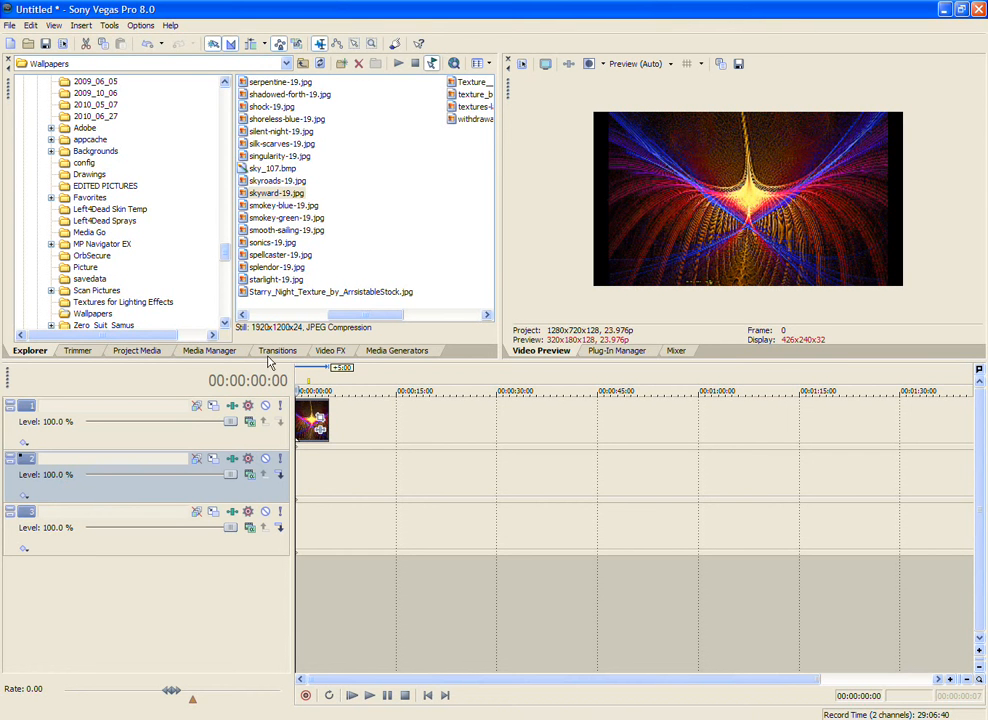
click(282, 476)
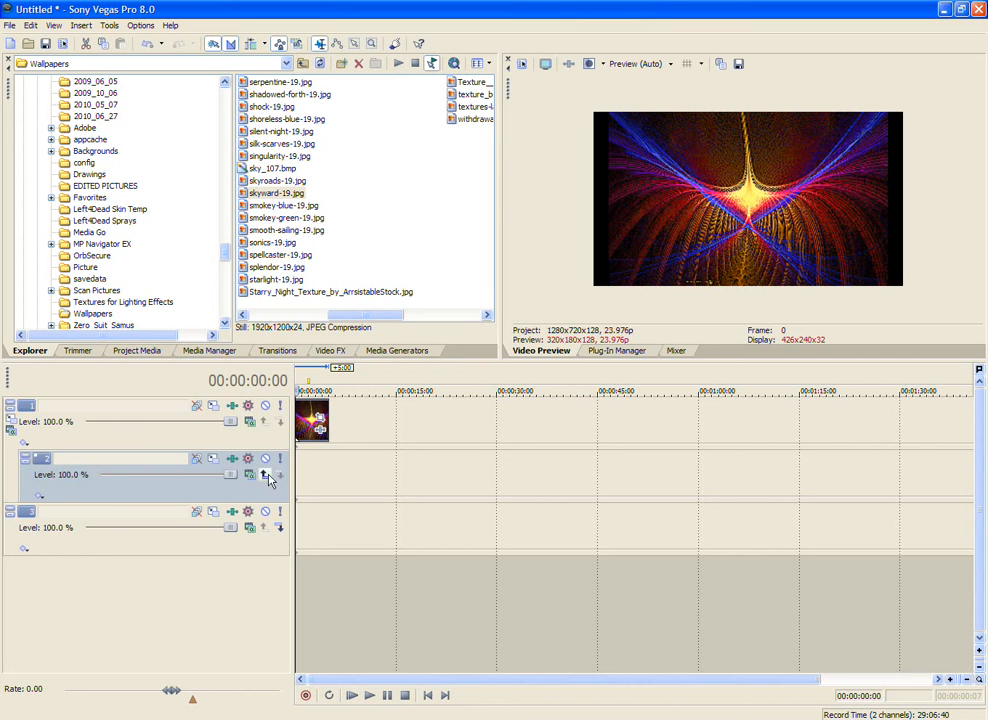
click(93, 438)
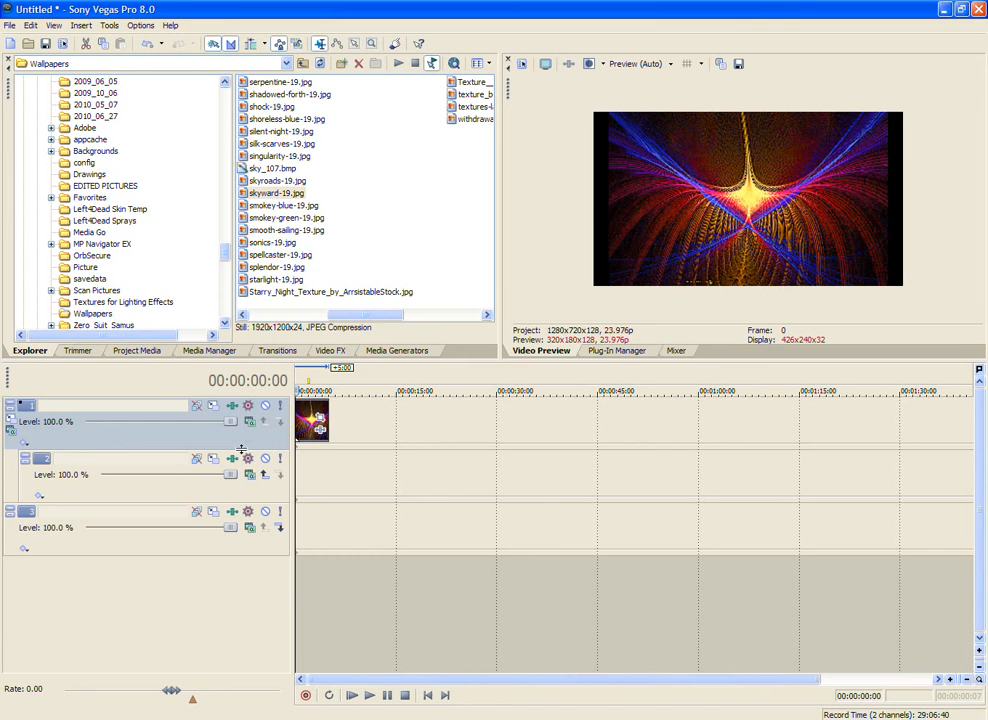
Step: Extend the skyward-19.jpg event on track 1 to end at about 00:01:27, and select track 2
drag(322, 425, 879, 418)
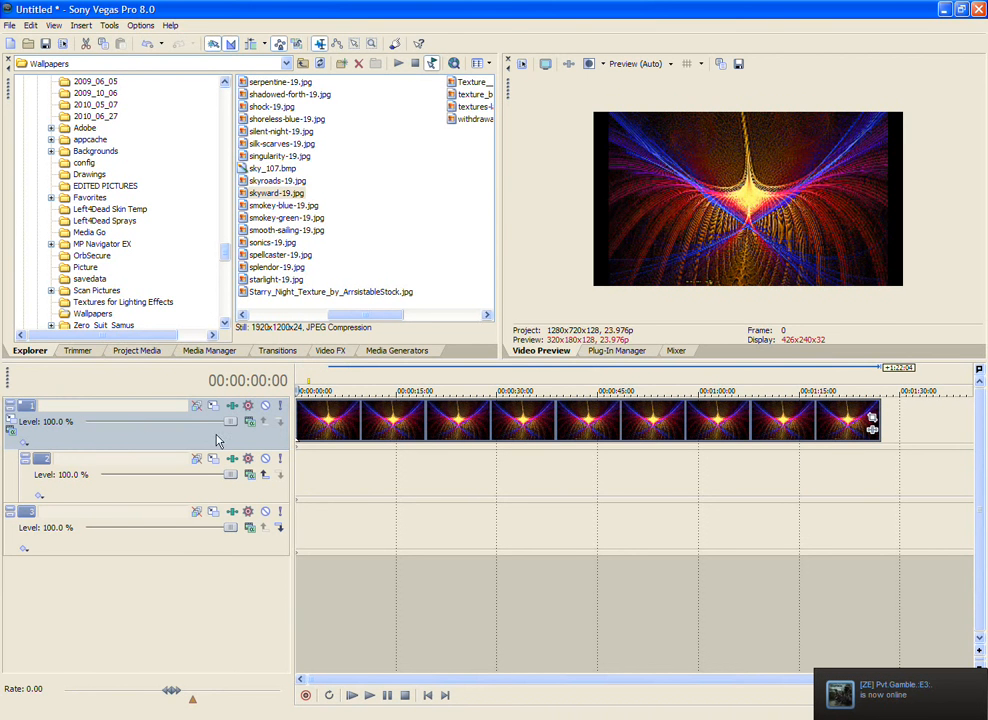
click(124, 499)
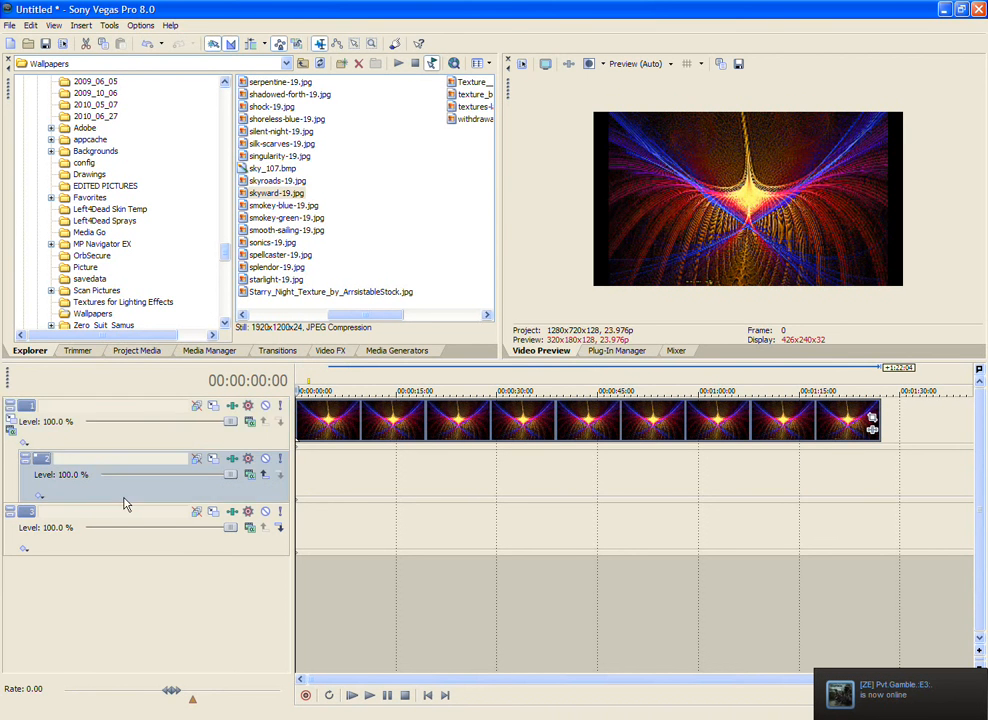
Step: Apply the 100% Black and White preset of the Black and White effect to track 2
click(338, 351)
scroll(97, 205, up, 15)
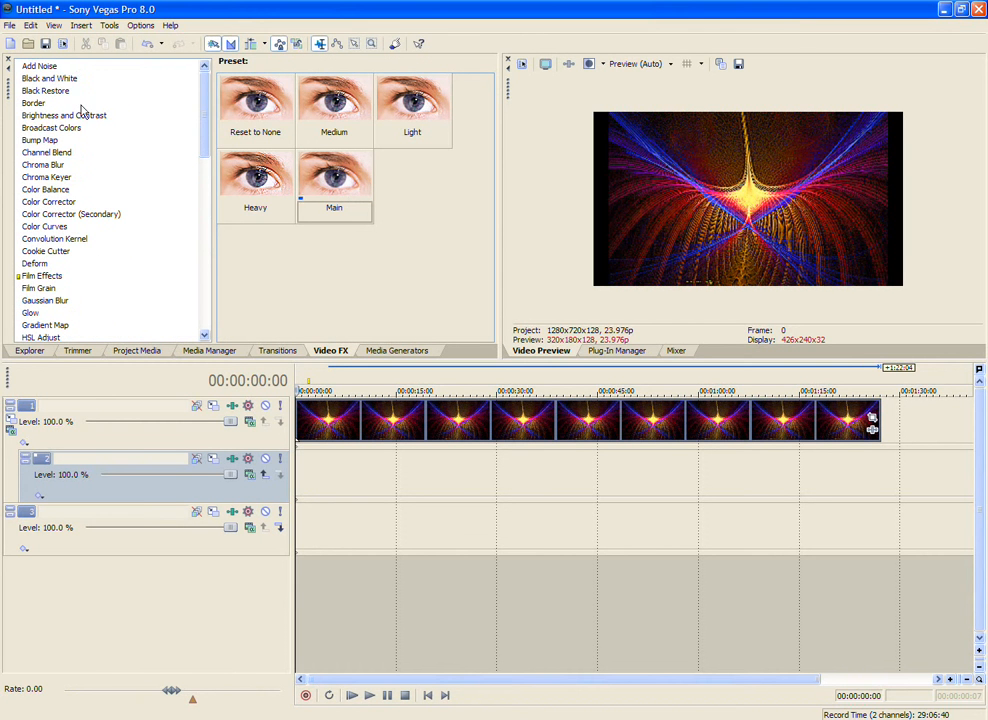
click(50, 78)
drag(336, 188, 342, 202)
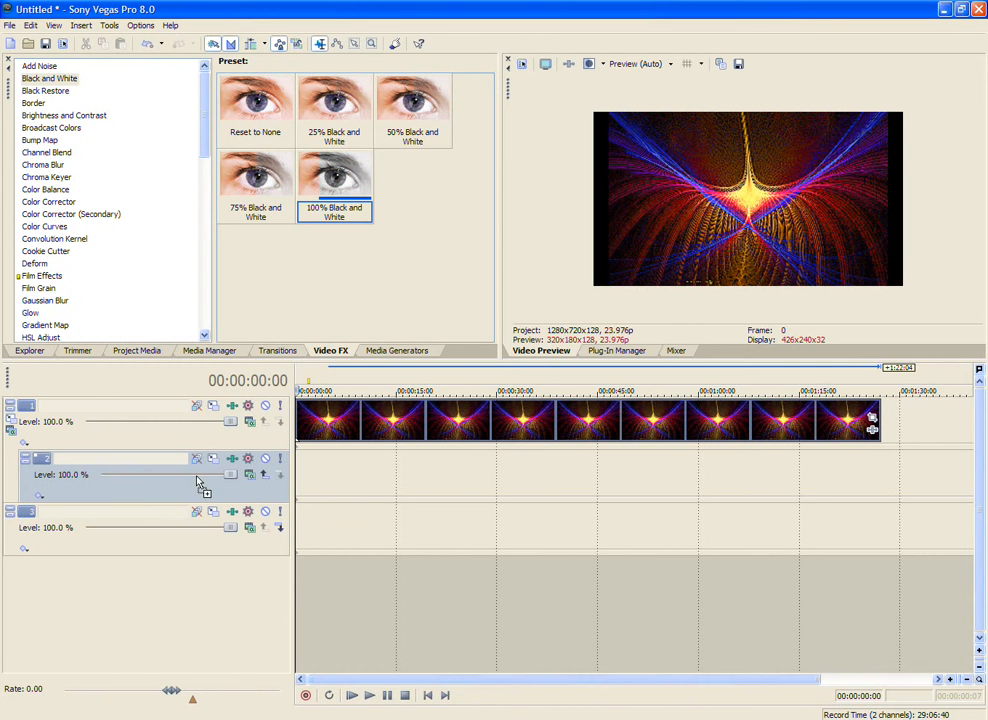
drag(199, 483, 200, 483)
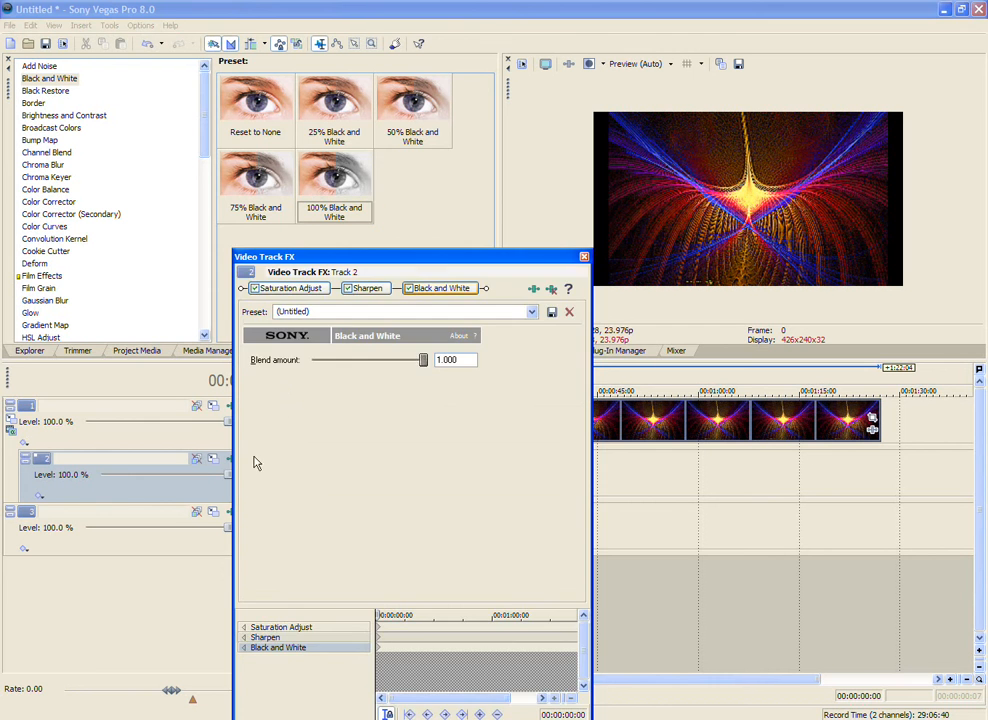
click(584, 258)
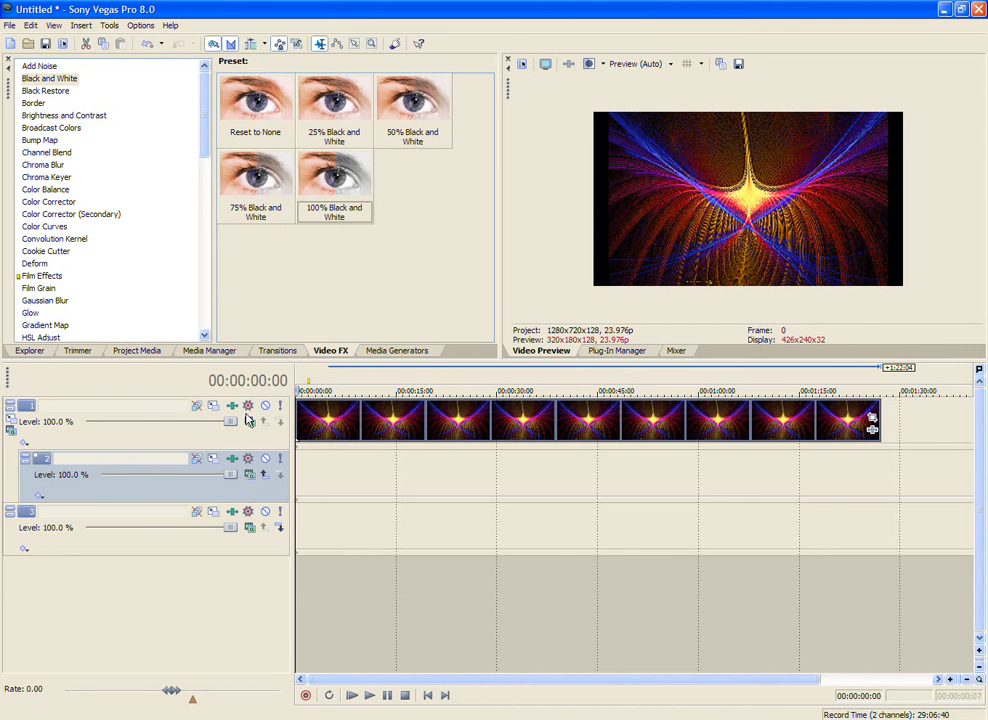
Step: Crop the skyward-19 event to the 16:9 Widescreen TV aspect ratio and tighten the frame to about 1,715 by 965
click(872, 420)
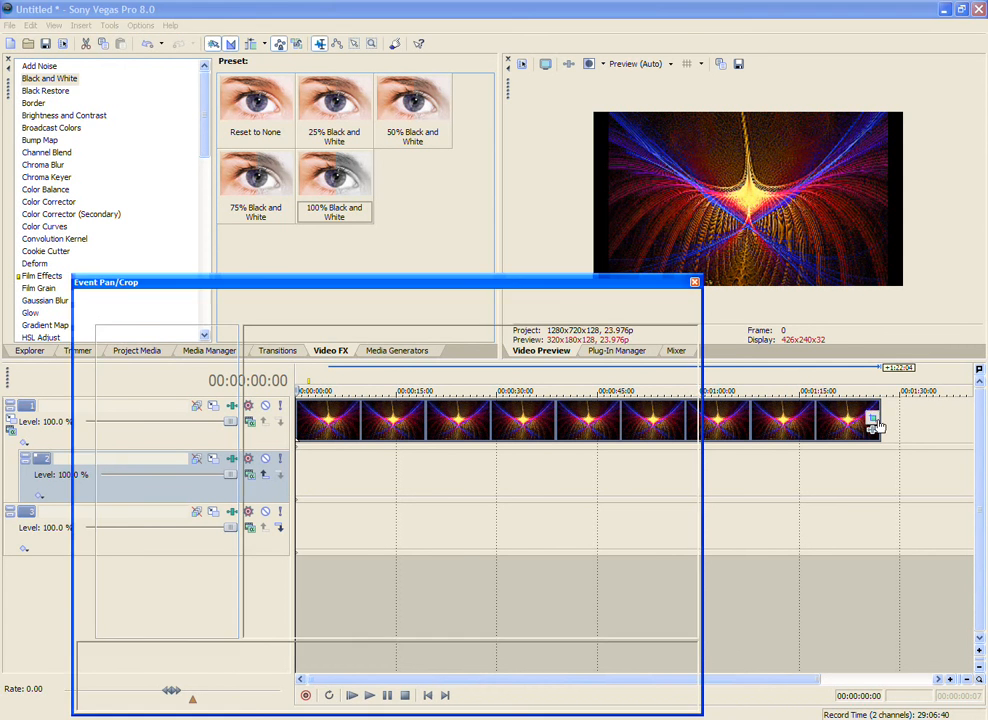
scroll(446, 311, down, 3)
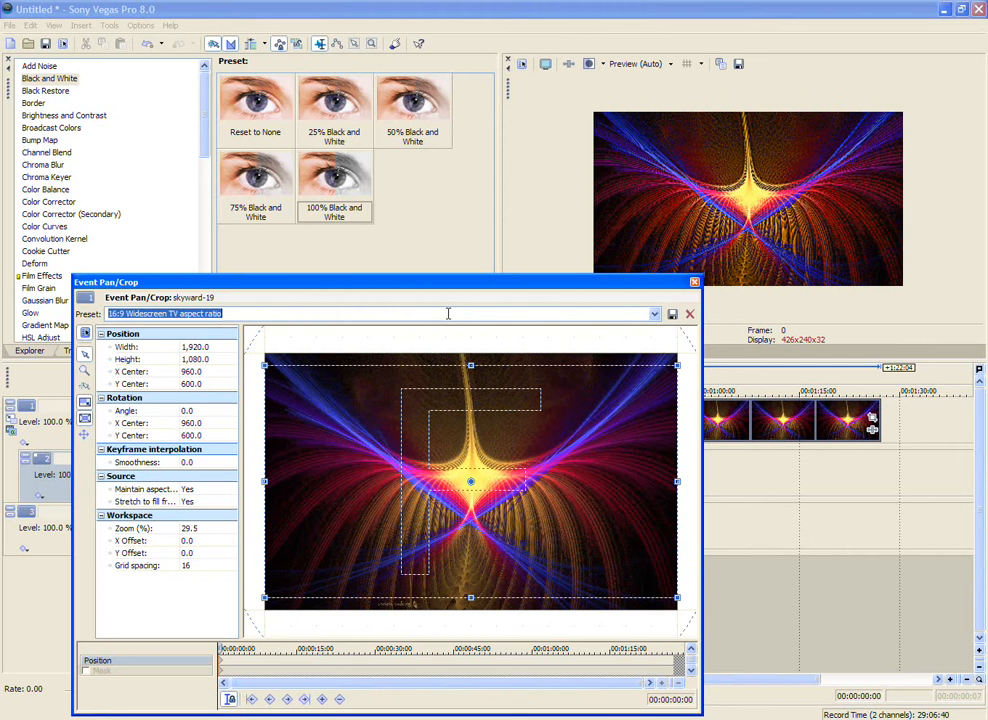
drag(479, 364, 552, 379)
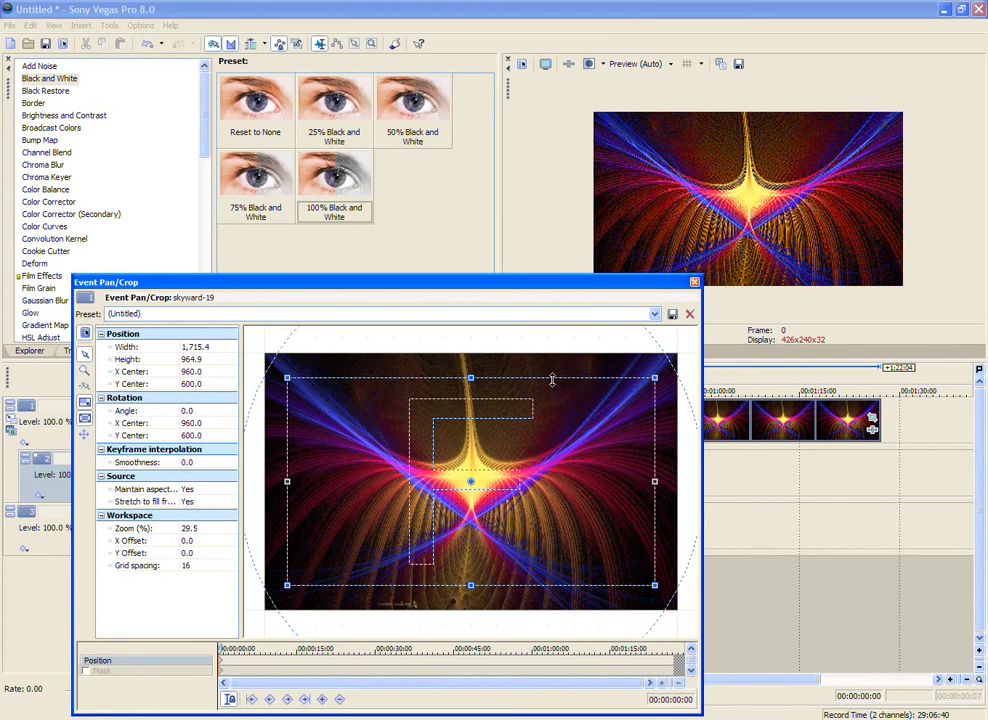
click(695, 284)
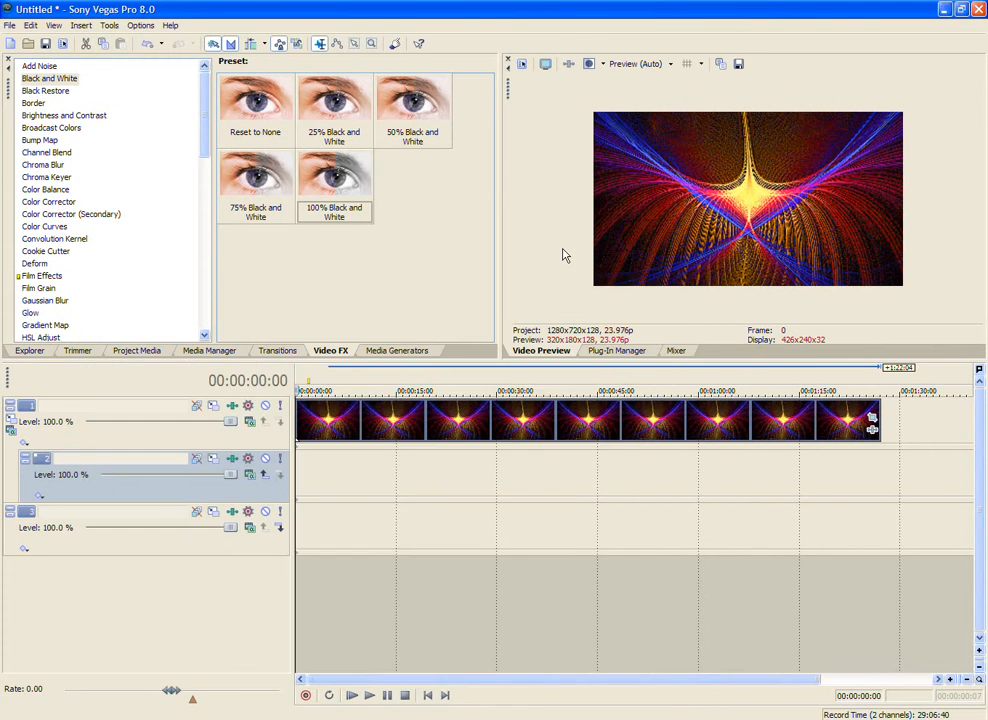
Step: Find 02 - YRP-Hi.avi in the Final Fantasy 10 folder and open it in the Trimmer
click(28, 350)
scroll(183, 212, up, 20)
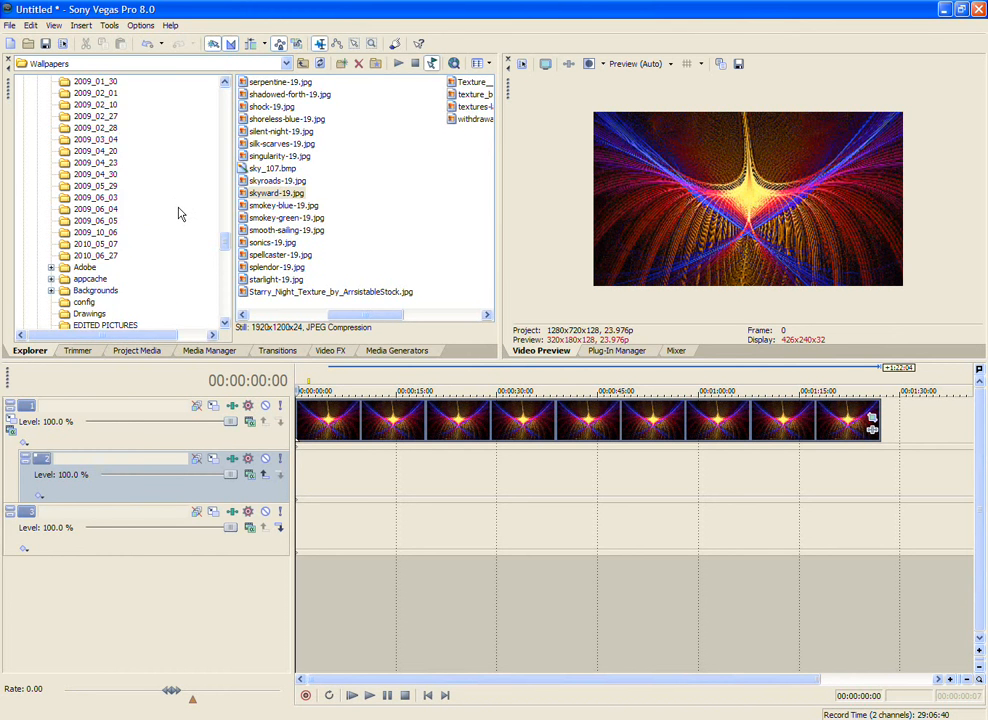
scroll(168, 210, up, 20)
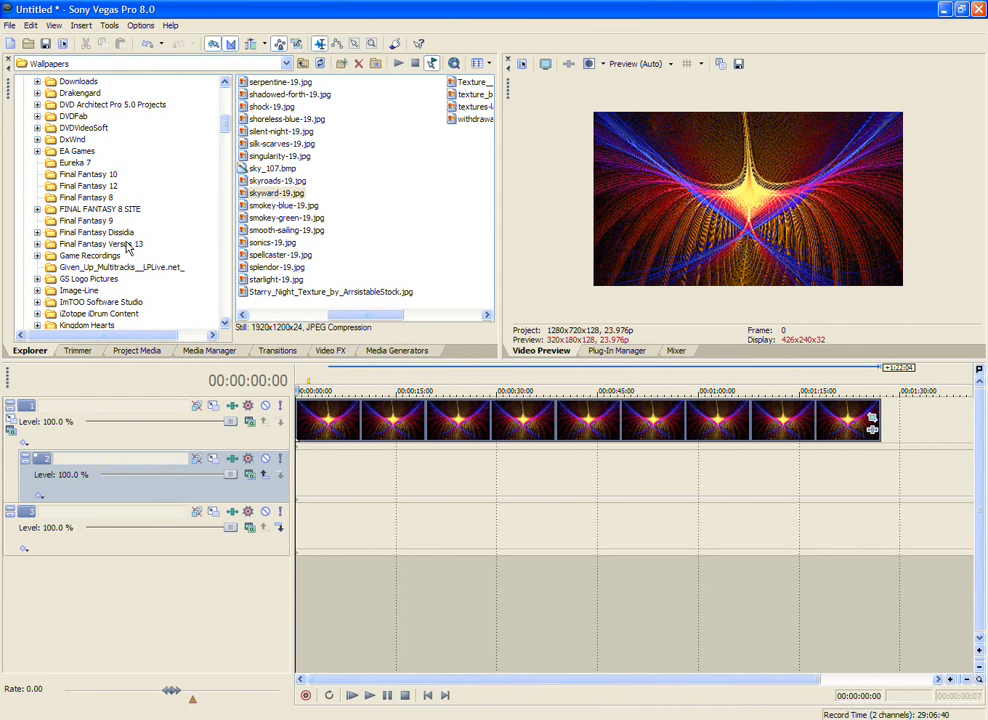
click(113, 176)
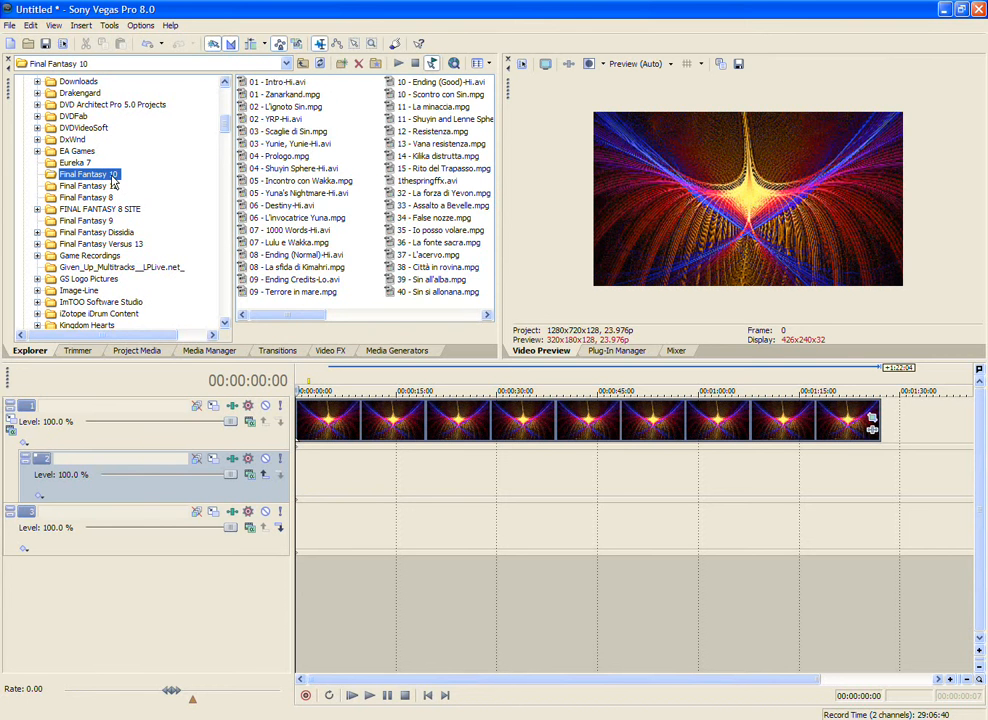
right_click(287, 80)
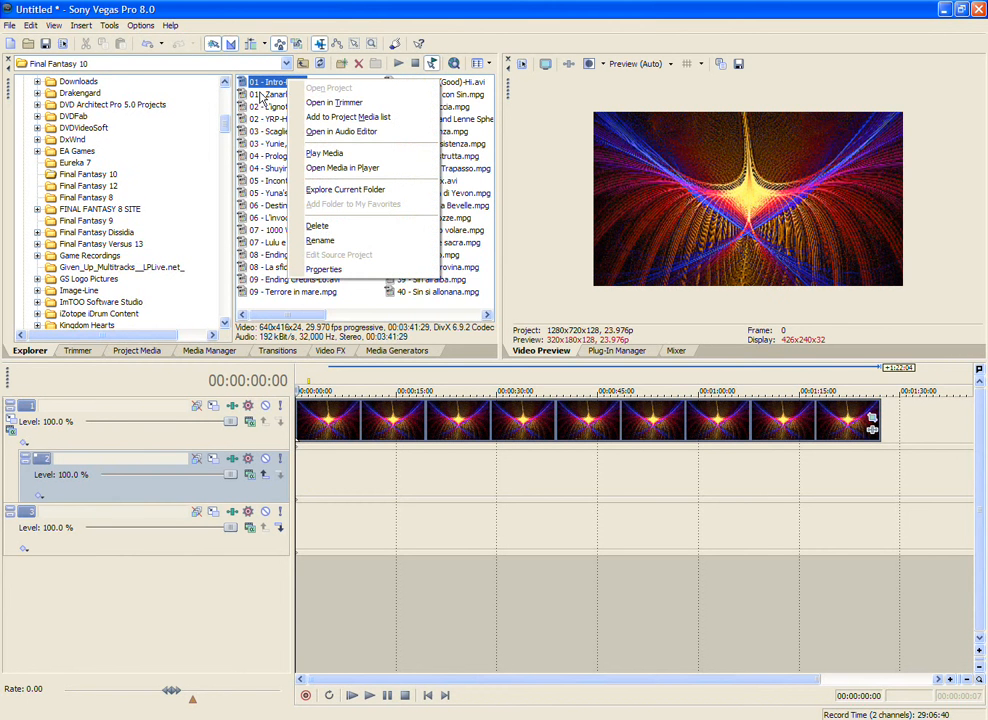
right_click(262, 119)
click(290, 136)
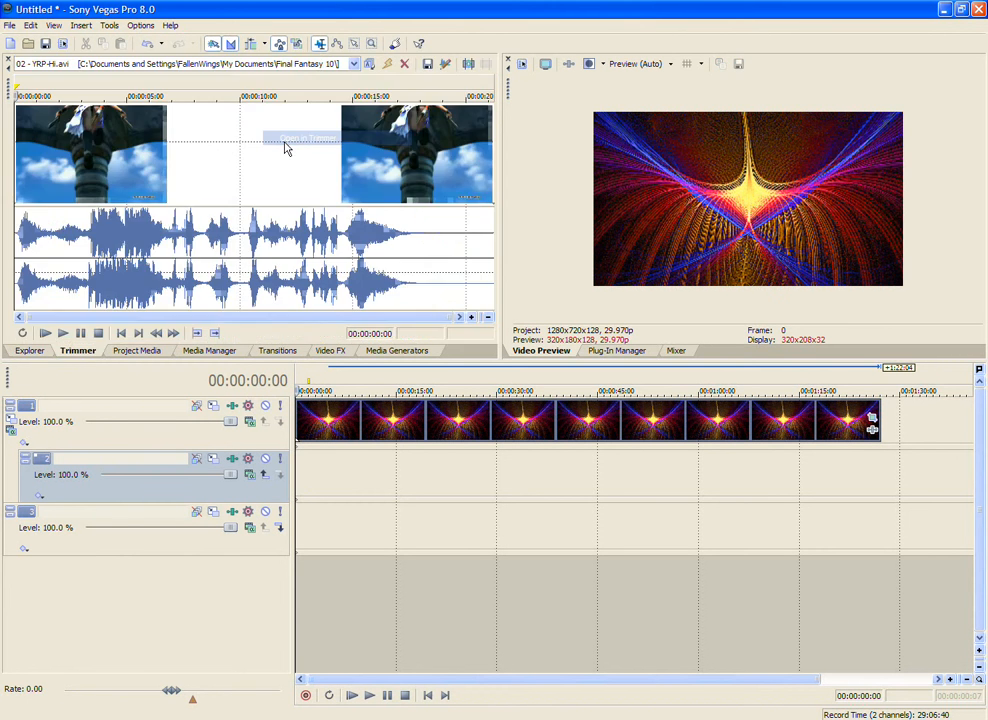
Step: Select the part of the video from about 00:00:03:02 to 00:00:03:23 and place it at the start of track 2
click(59, 156)
drag(66, 156, 99, 154)
click(96, 152)
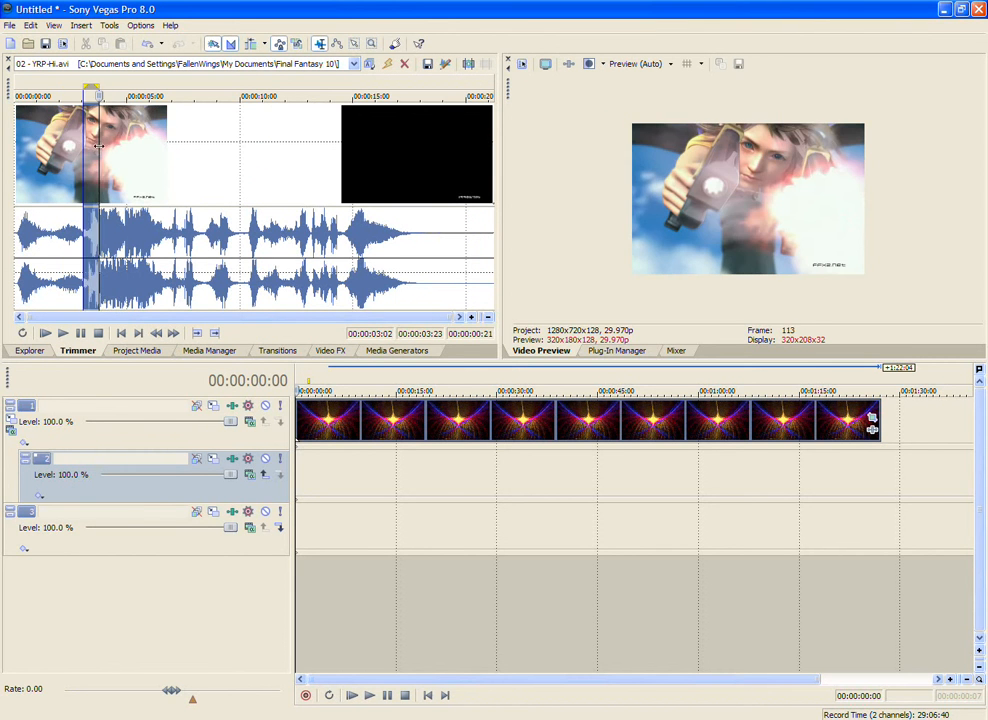
drag(180, 228, 298, 472)
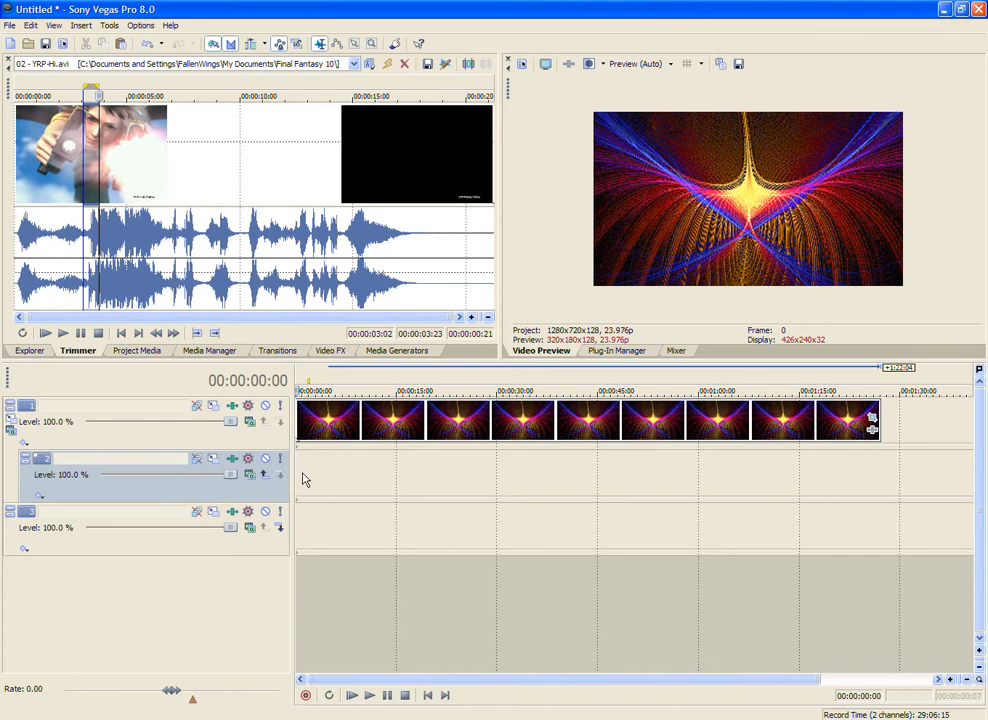
scroll(298, 474, up, 4)
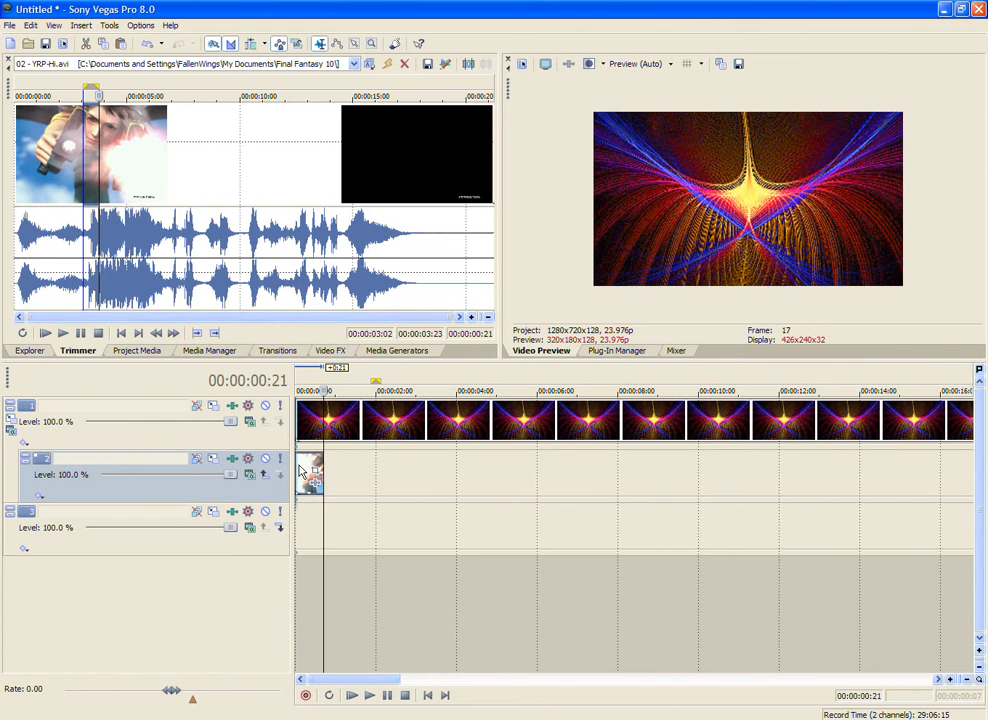
Step: Extend the 02 - YRP-Hi clip on track 2 to end at about 00:00:14
click(301, 469)
scroll(320, 480, down, 3)
drag(300, 470, 426, 474)
Step: Crop the 02 - YRP-Hi clip to a 16:9 frame of about 620 by 349 and shift the frame slightly upward
click(426, 470)
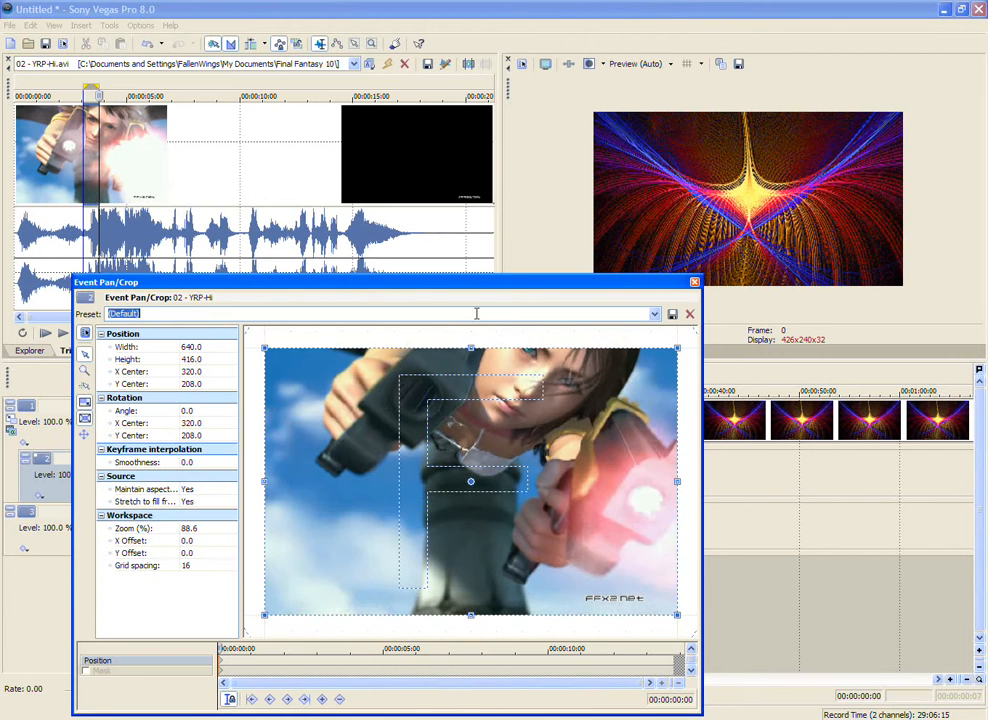
scroll(465, 326, down, 1)
drag(464, 363, 465, 368)
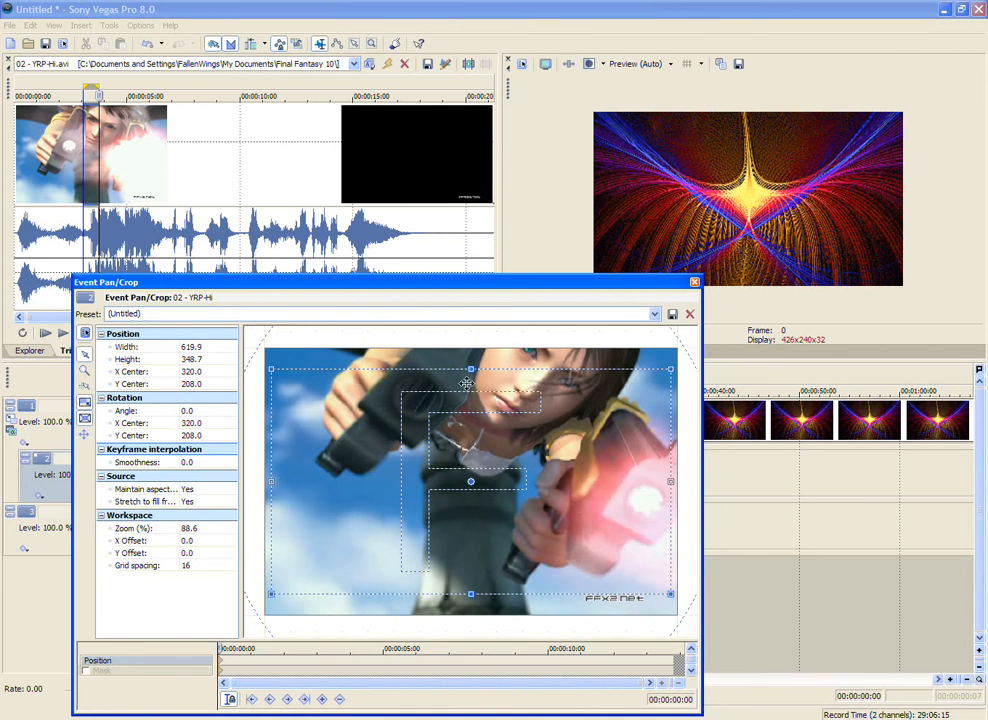
drag(497, 424, 497, 409)
click(695, 283)
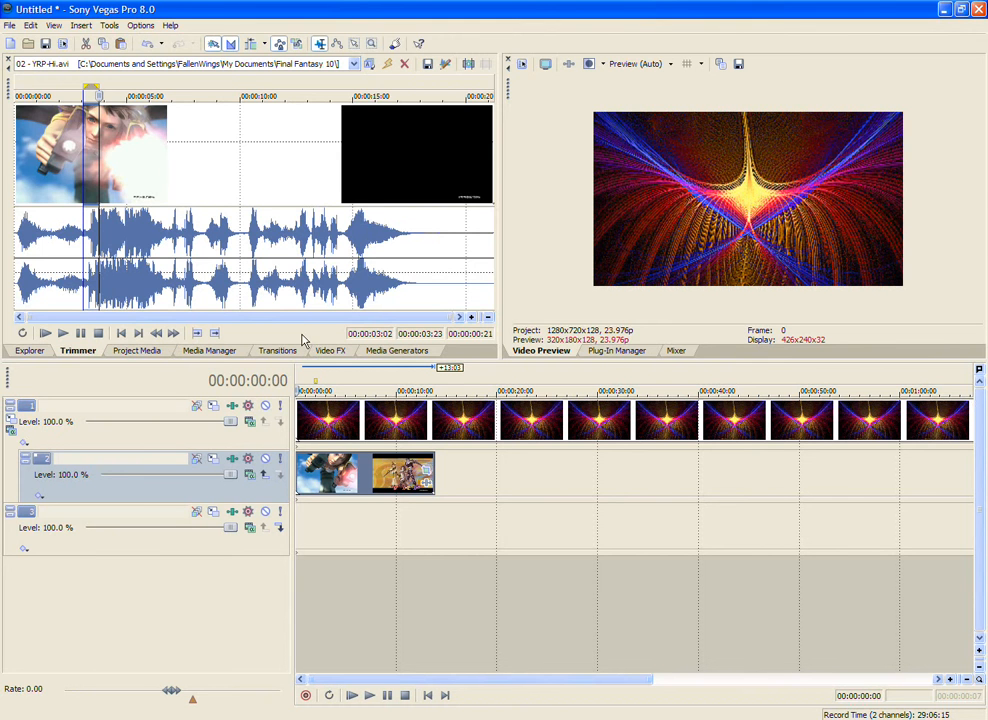
Step: Apply the Gaussian Blur effect with the Extreme Blur preset to track 1
click(330, 350)
scroll(102, 210, down, 1)
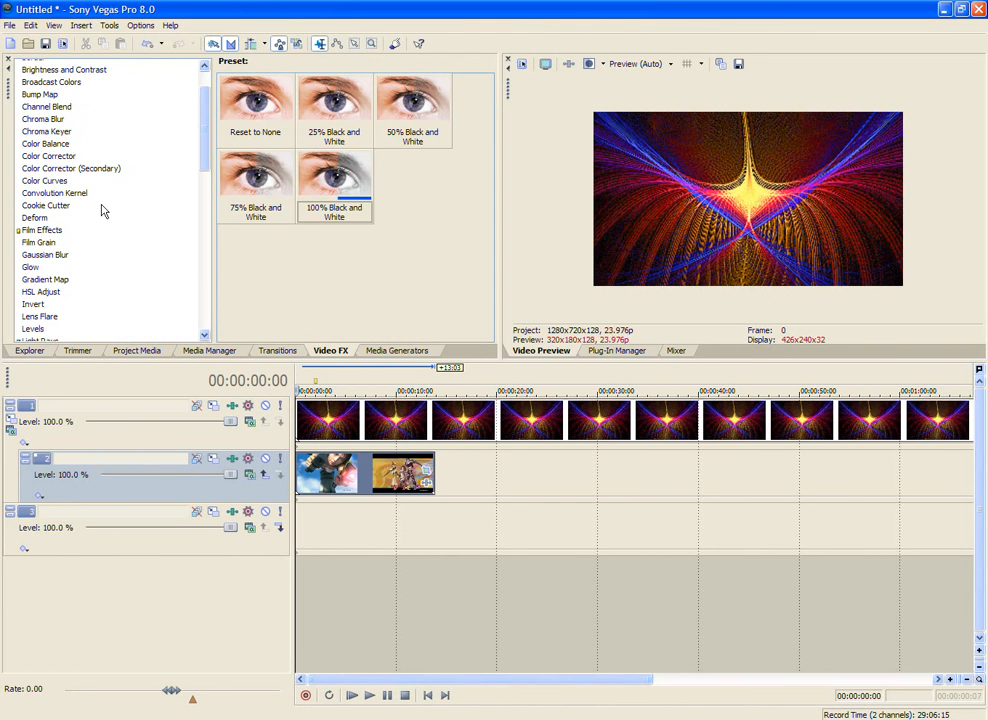
click(60, 257)
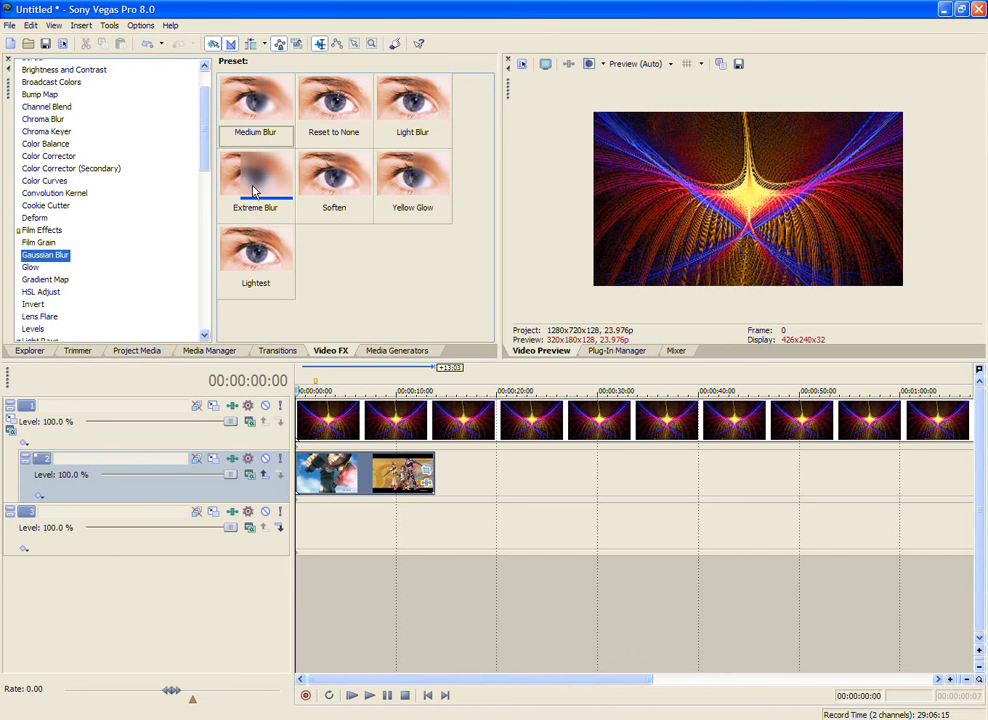
drag(253, 190, 220, 433)
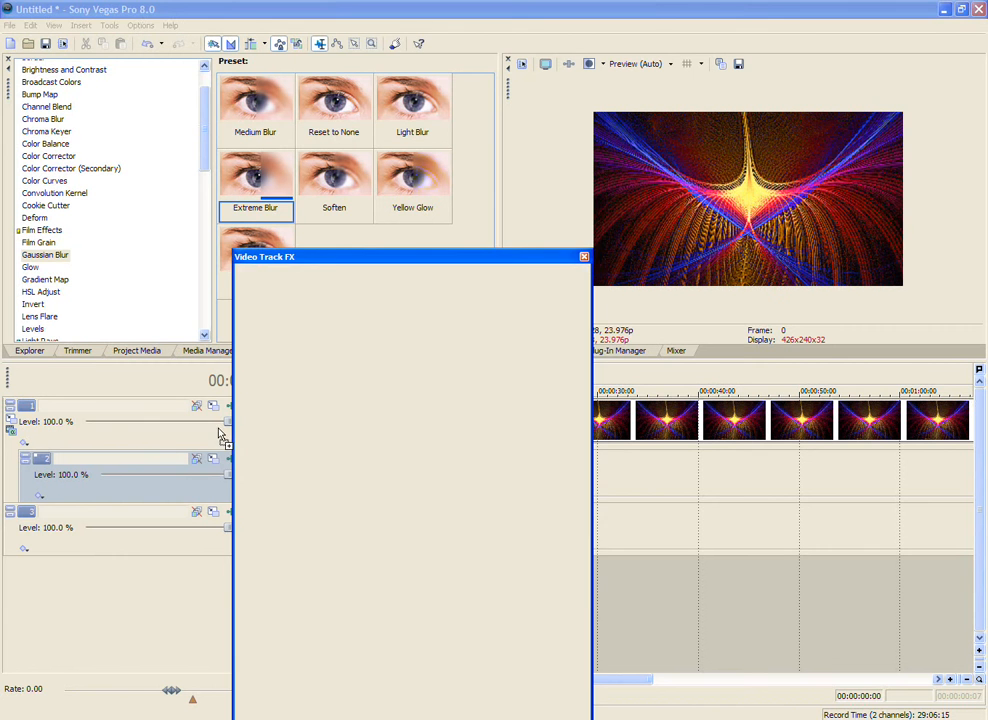
click(584, 259)
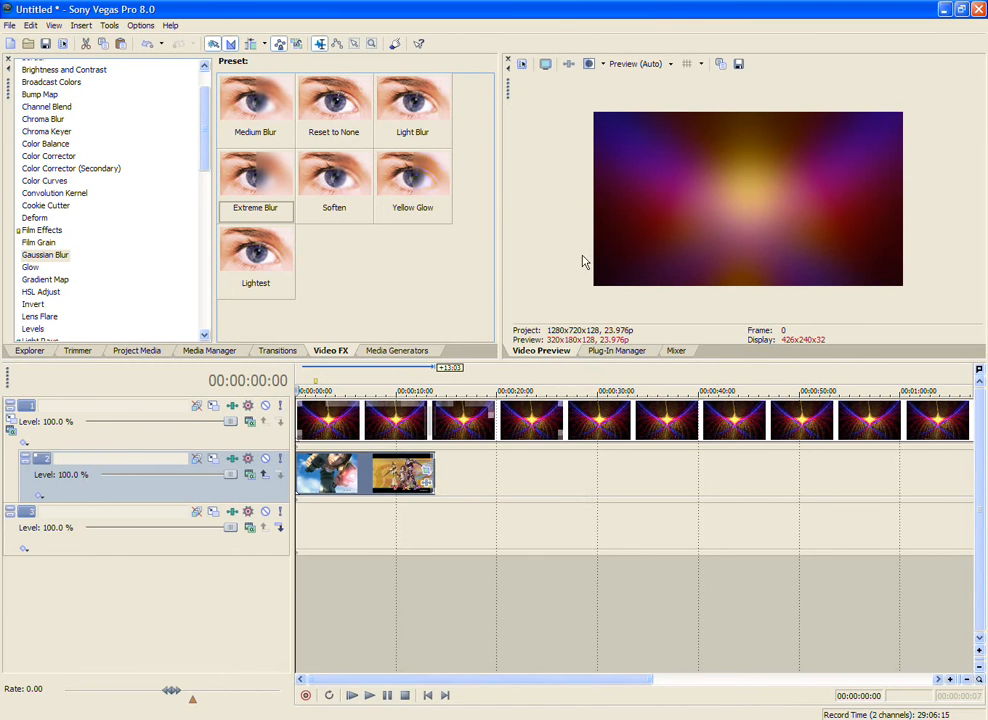
Step: Try the Overlay compositing mode on track 1 and enlarge the video preview
click(250, 423)
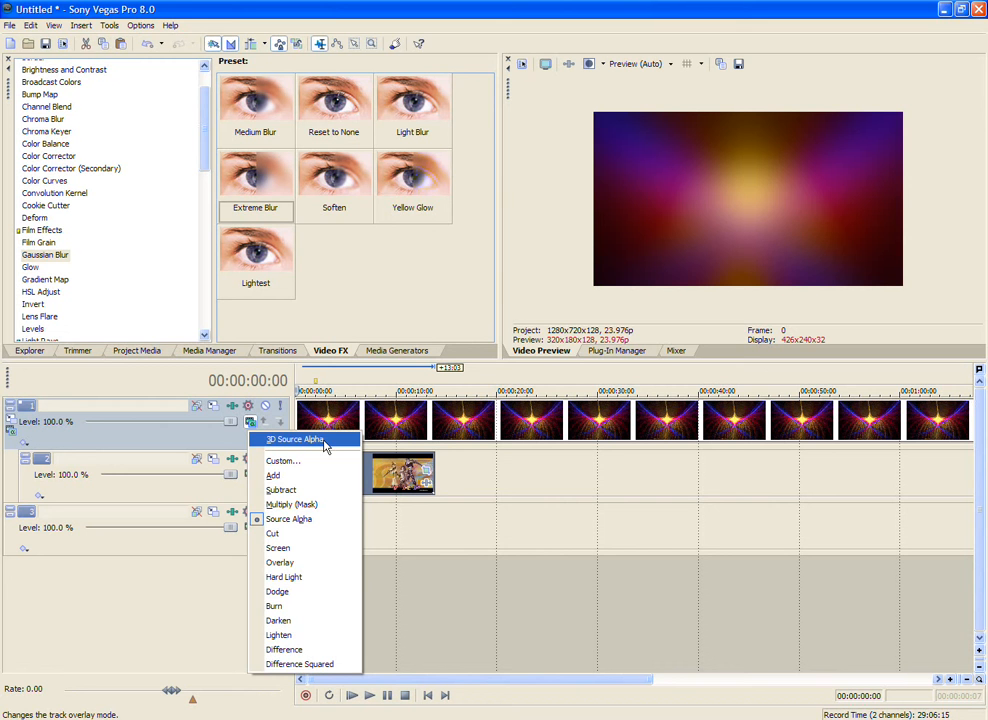
click(315, 563)
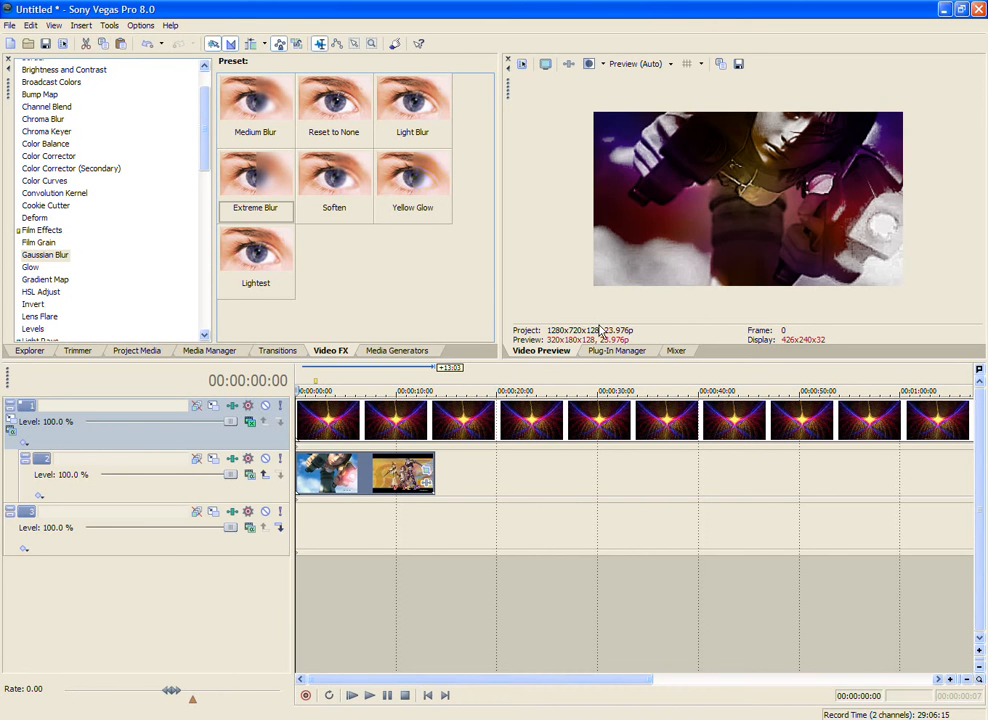
drag(578, 362, 565, 391)
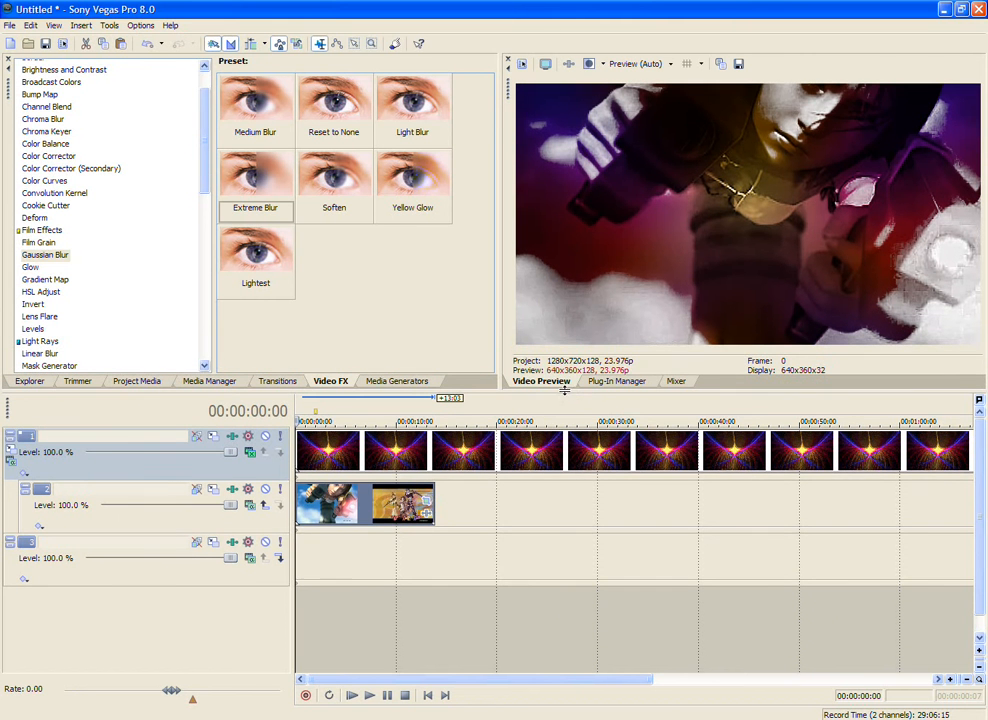
Step: Set track 1's compositing mode to Screen and play the first seconds of the composite
click(255, 456)
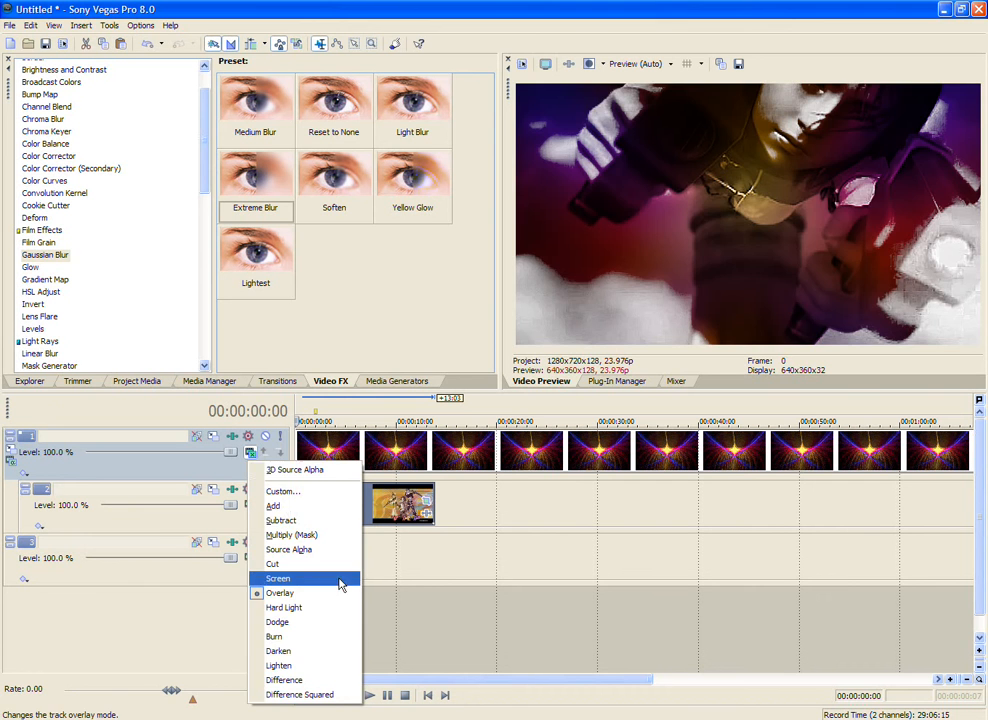
click(339, 582)
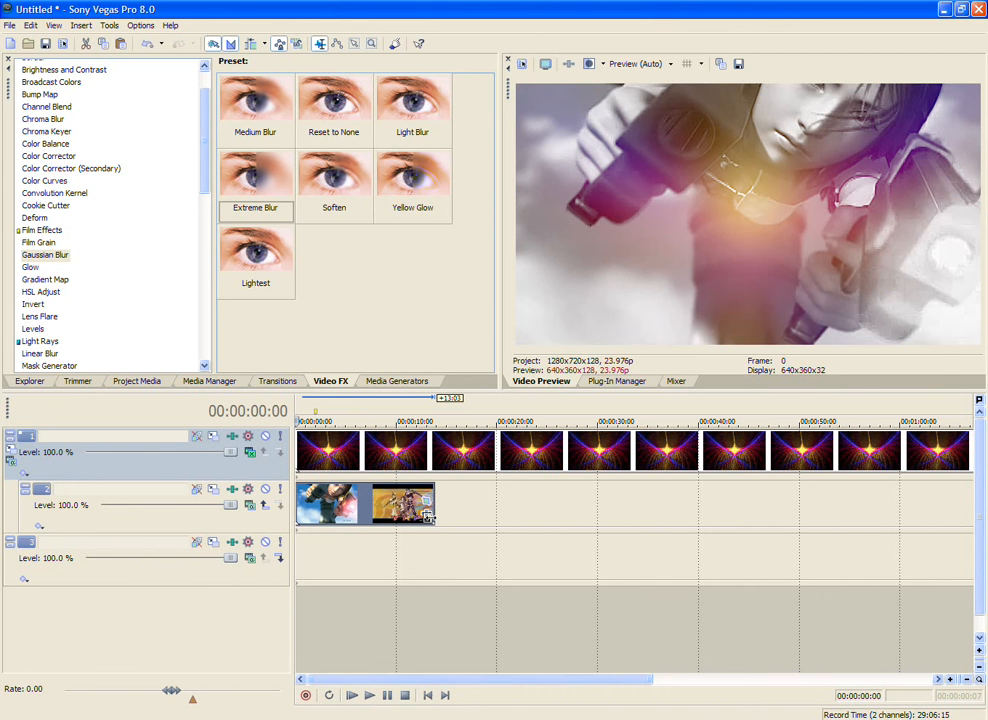
click(353, 696)
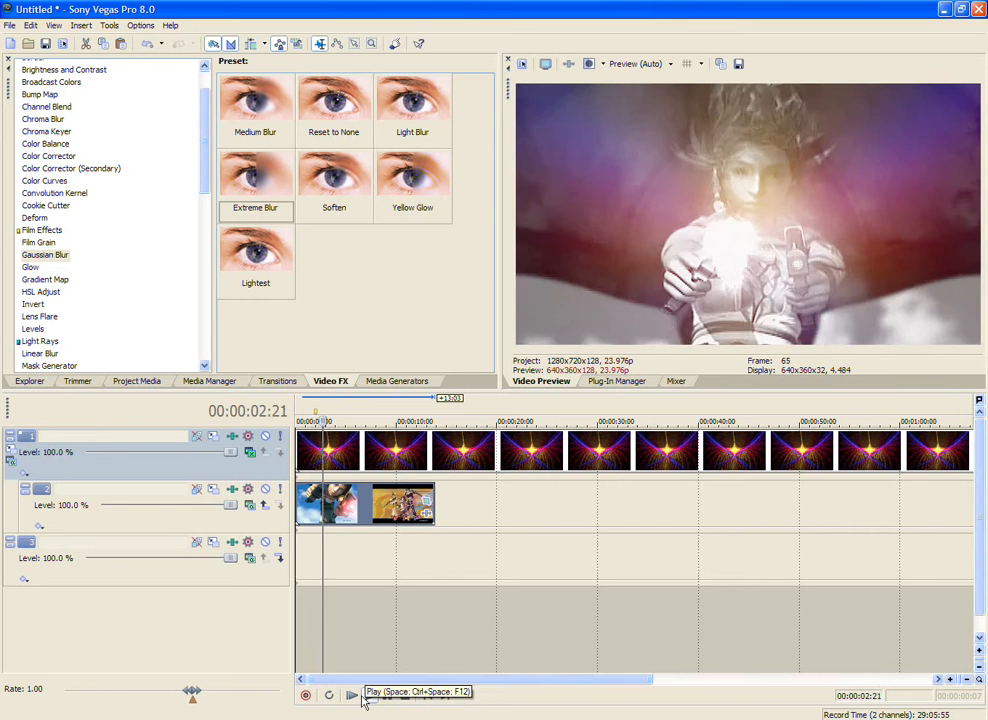
click(406, 697)
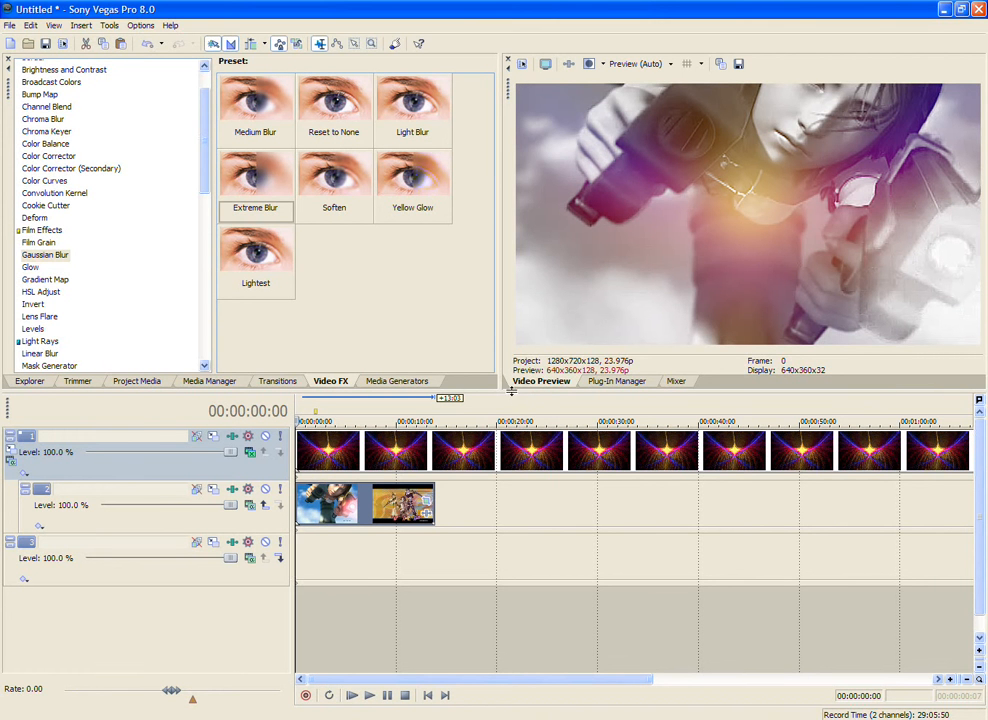
Step: Reduce the video preview's size and play the composite again from the beginning
drag(503, 380, 500, 358)
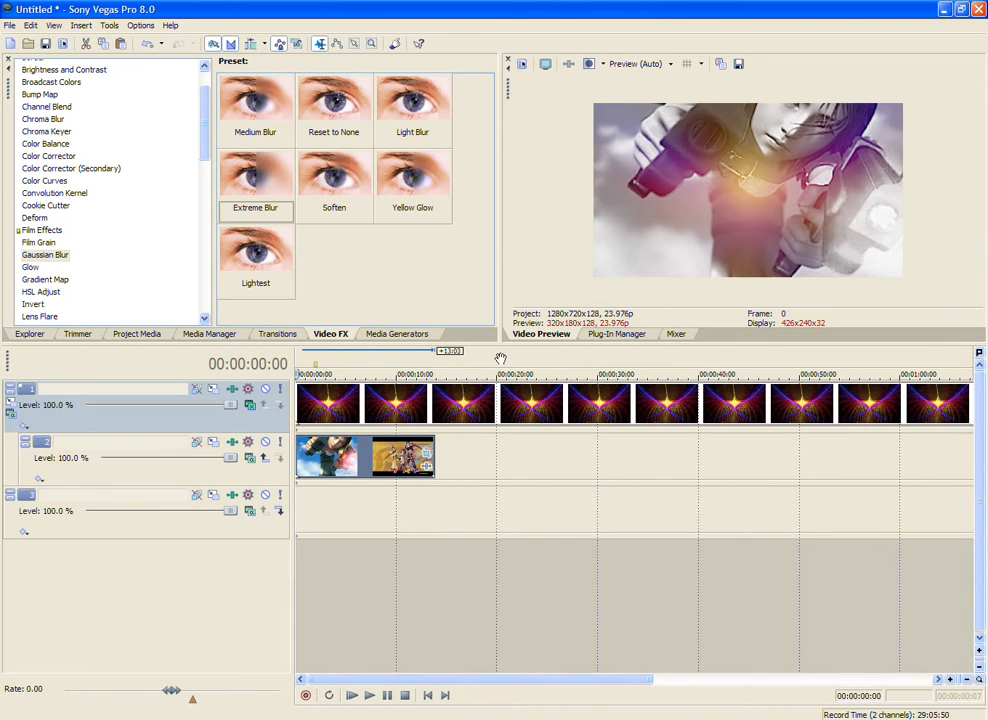
click(351, 695)
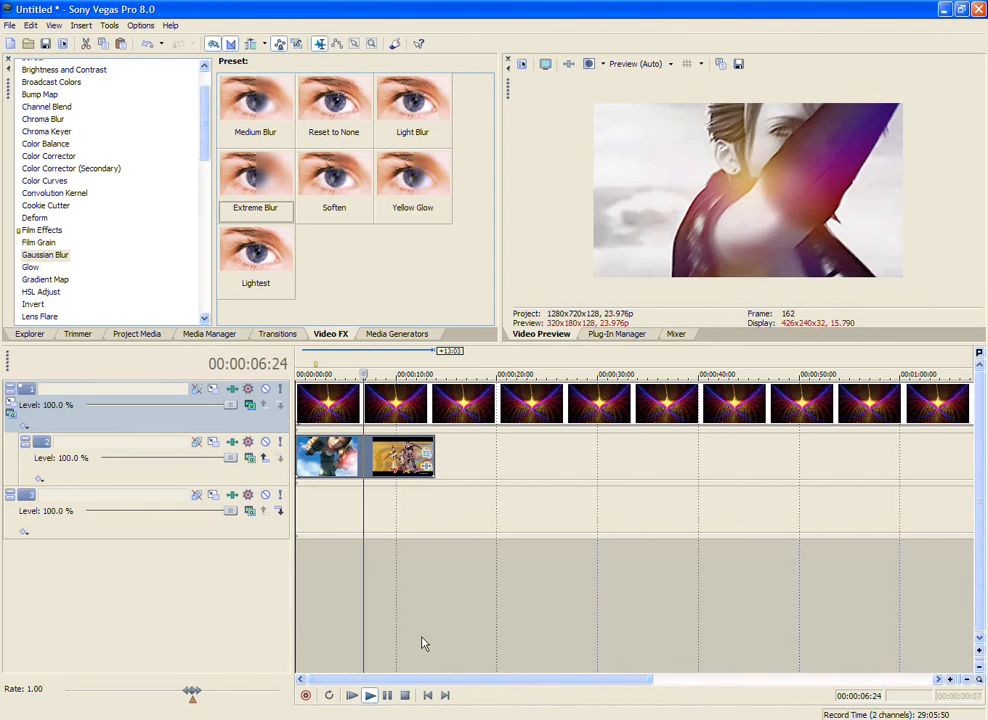
click(405, 693)
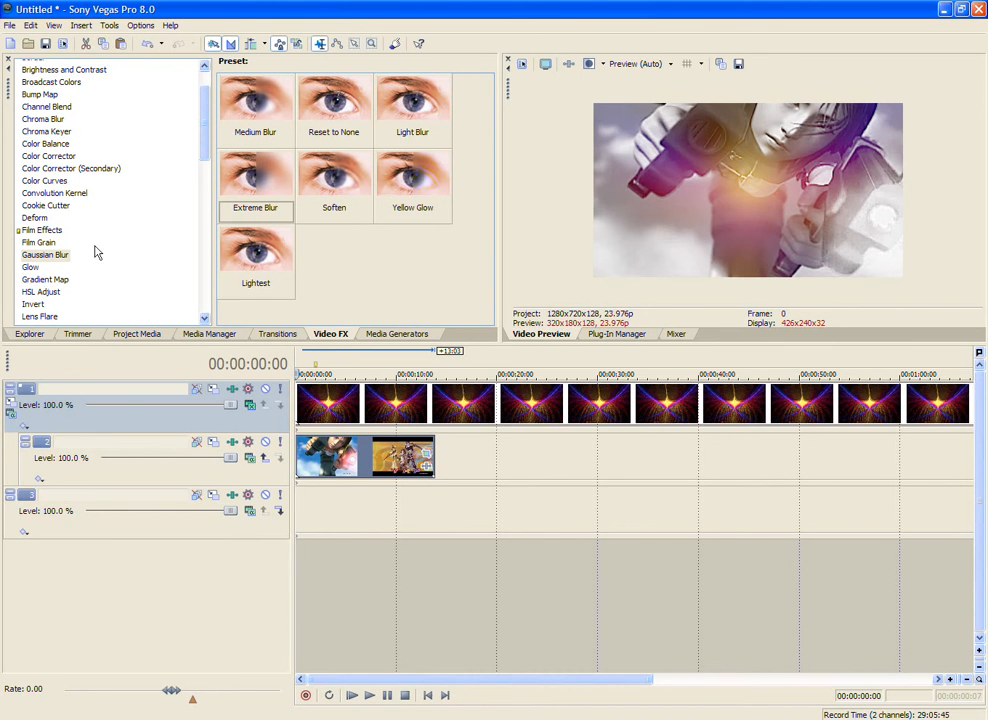
Step: Apply the HSL Adjust effect with the Reset to None preset to the skyward-19 image on track 1
click(60, 254)
click(41, 291)
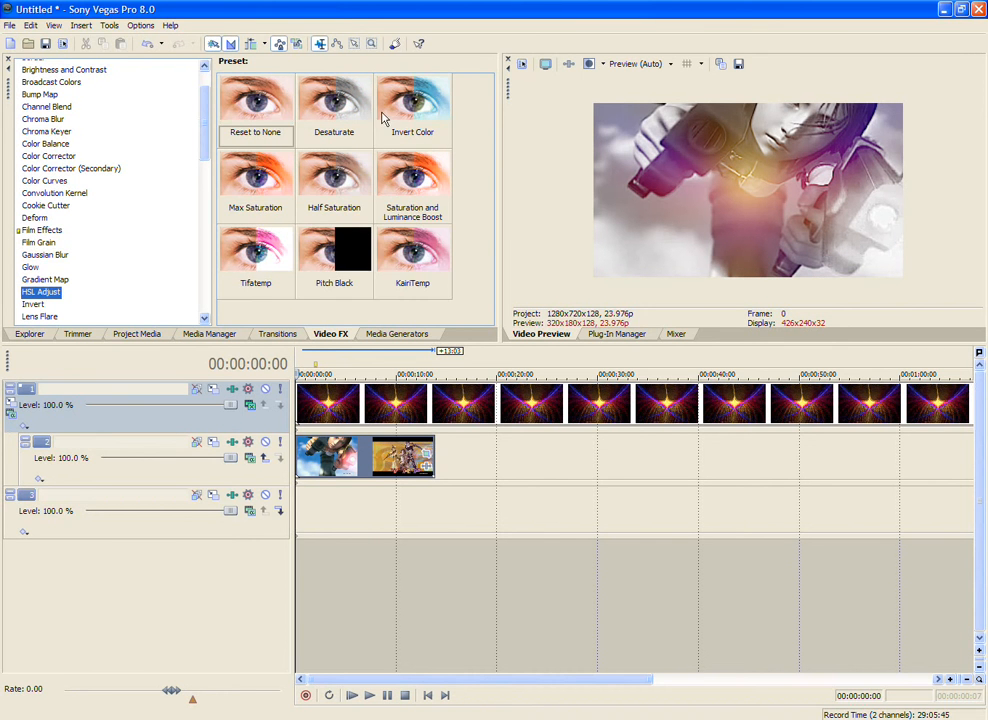
drag(255, 100, 315, 415)
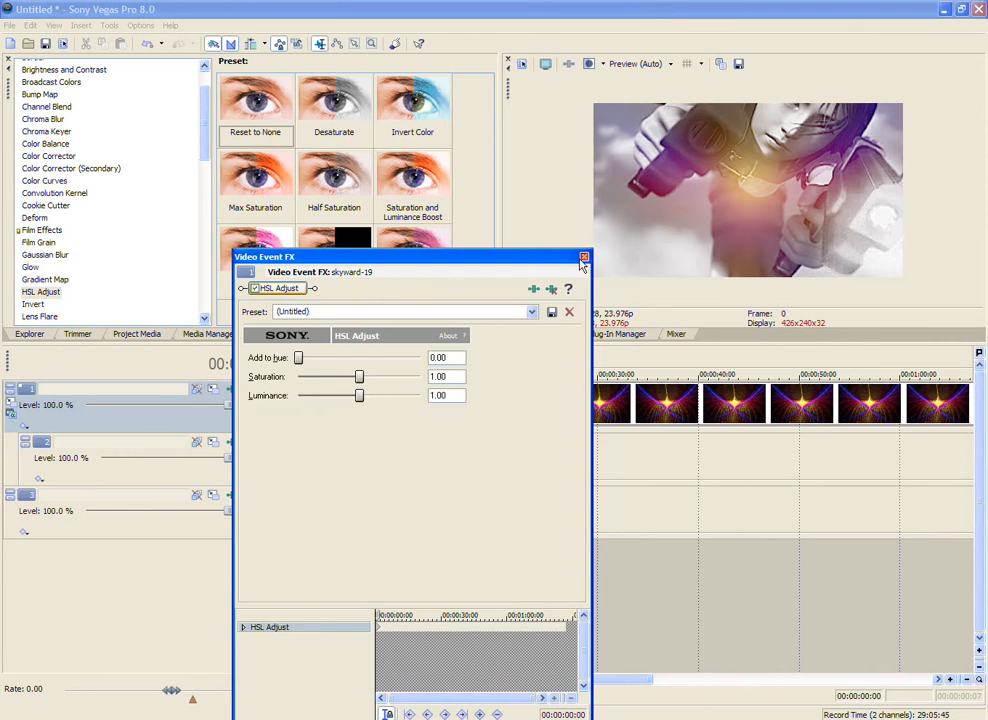
click(583, 258)
Step: Split the skyward-19 image on track 1 at the end of track 2's clips and remove the excess part
click(435, 413)
key(s)
key(Delete)
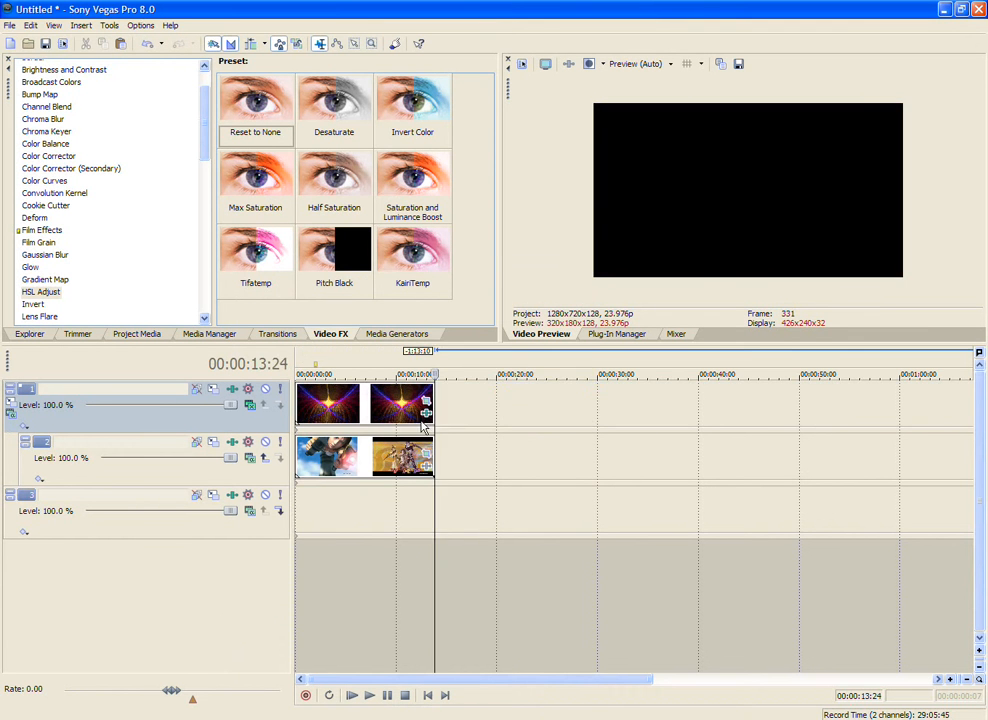
Step: Raise the image's HSL Adjust Add to hue to about 0.57 at 00:00:13:24 and play the composite from the start
click(429, 412)
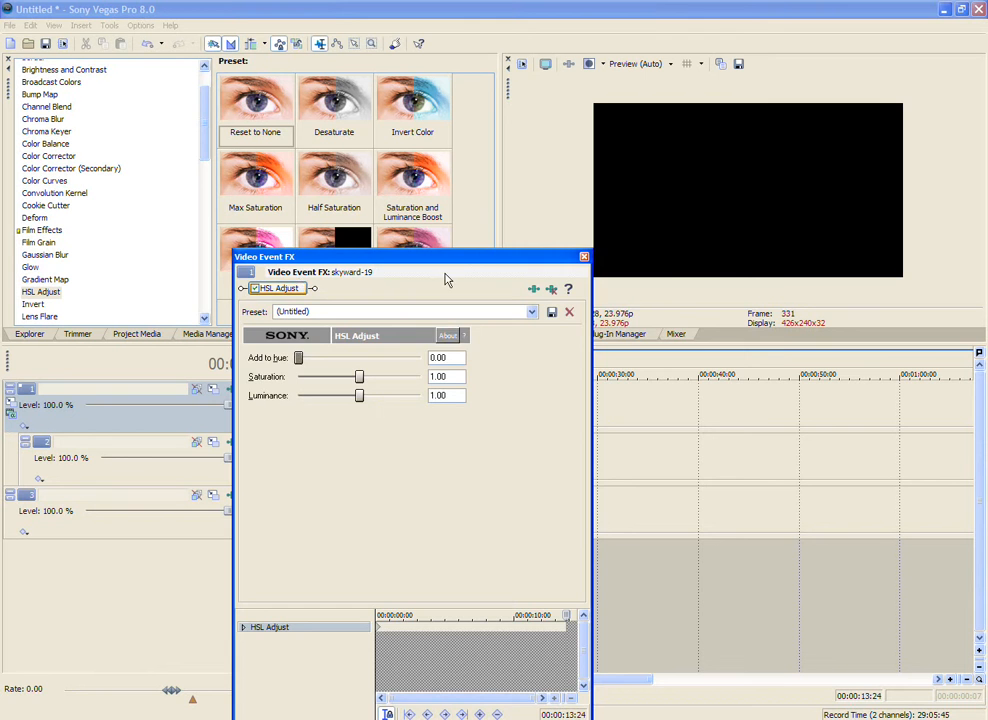
drag(460, 262, 655, 255)
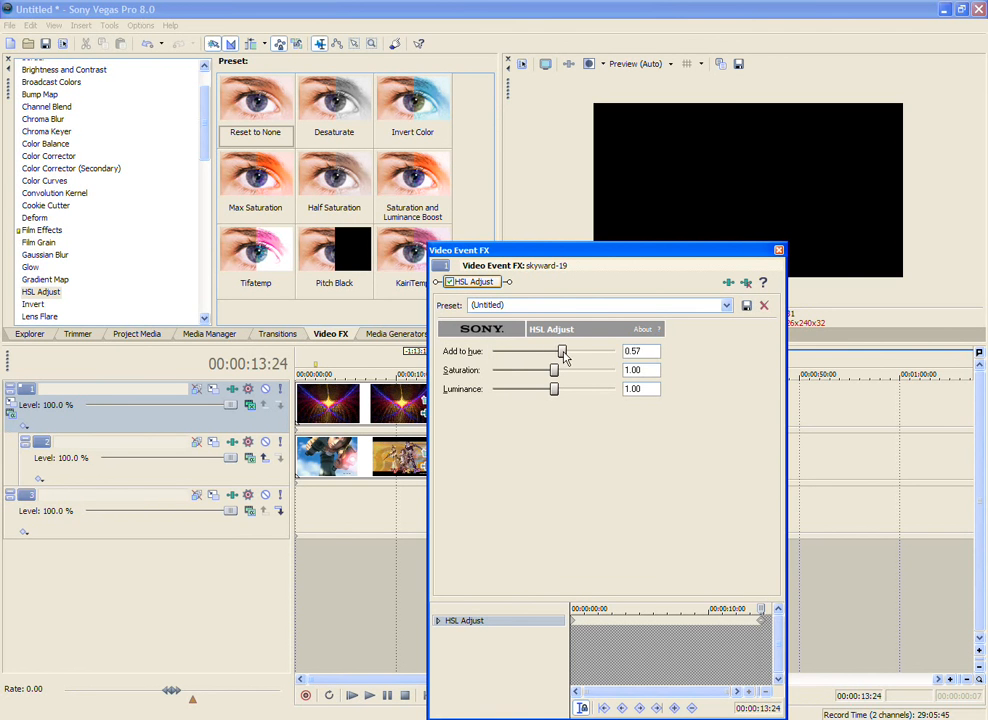
click(779, 251)
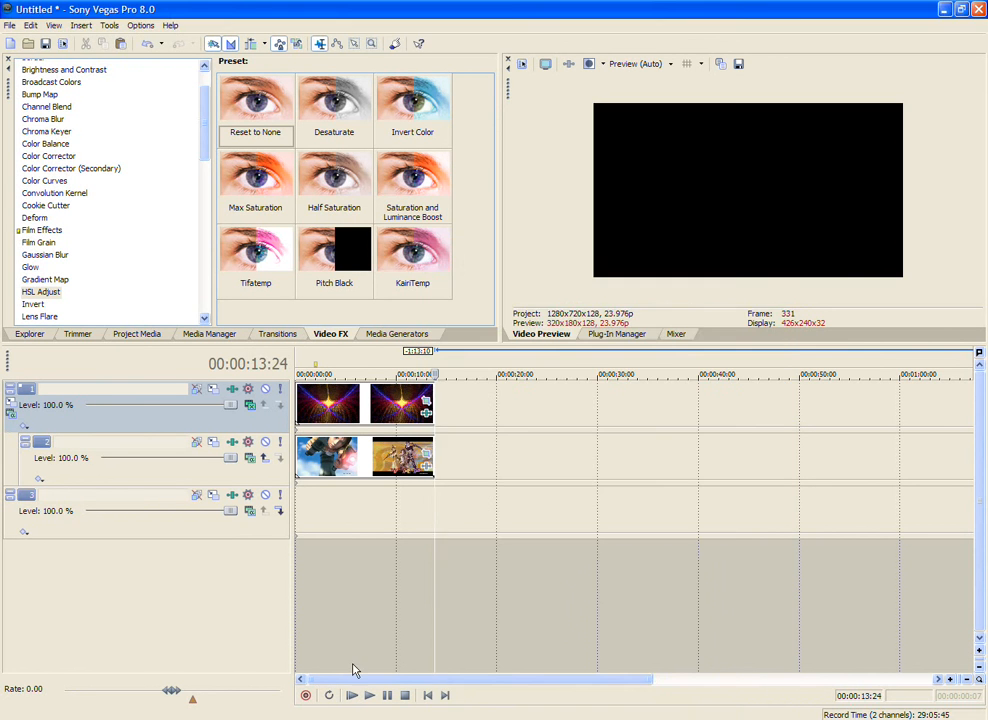
click(353, 695)
Step: Replace the image on track 1 with the 1:04:11 to 1:14:29 section of 06 - Destiny-Hi.avi, stretched to match track 2's length
click(299, 409)
key(Delete)
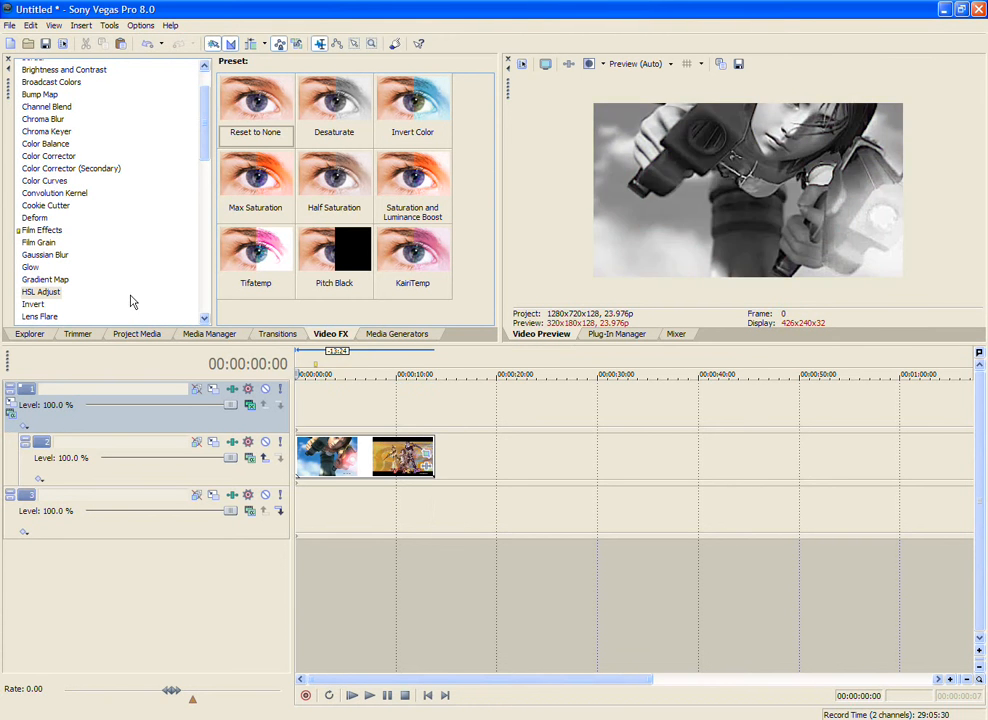
click(42, 334)
click(88, 174)
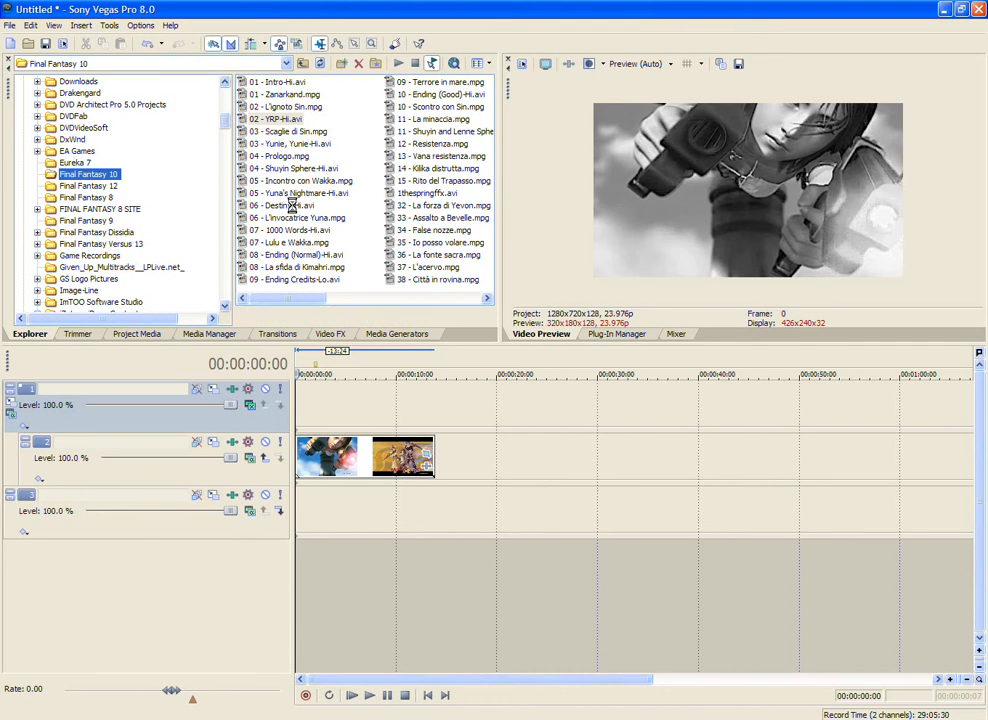
drag(285, 205, 163, 198)
drag(79, 178, 111, 178)
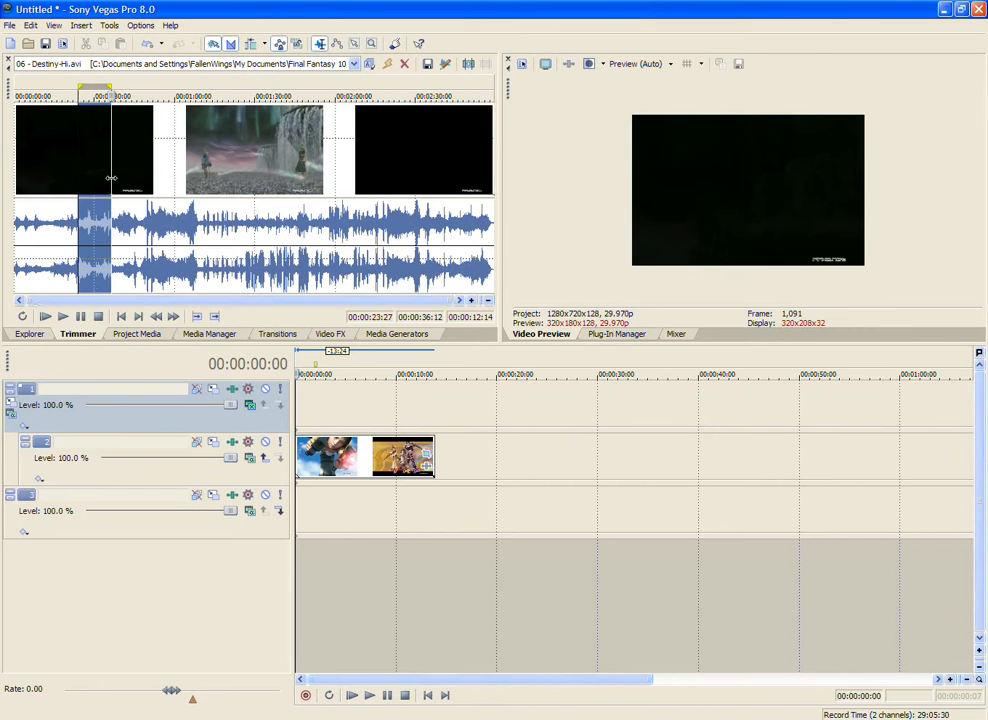
drag(186, 175, 430, 402)
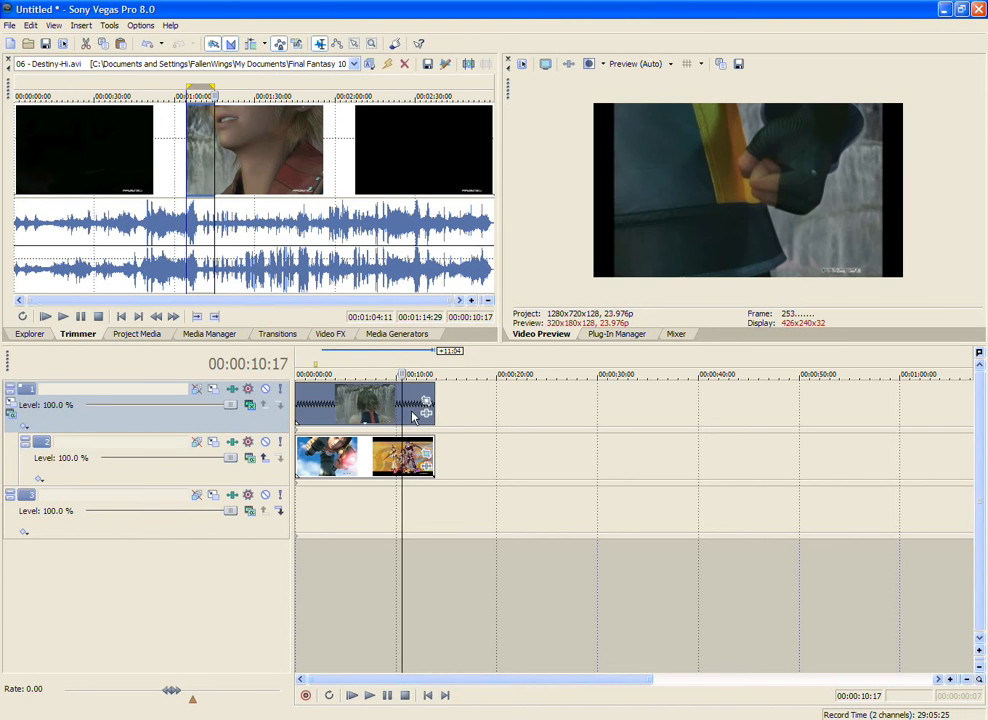
Step: Crop the Destiny clip on track 1 to a centred area of about 580 × 326 and play the composite
click(298, 400)
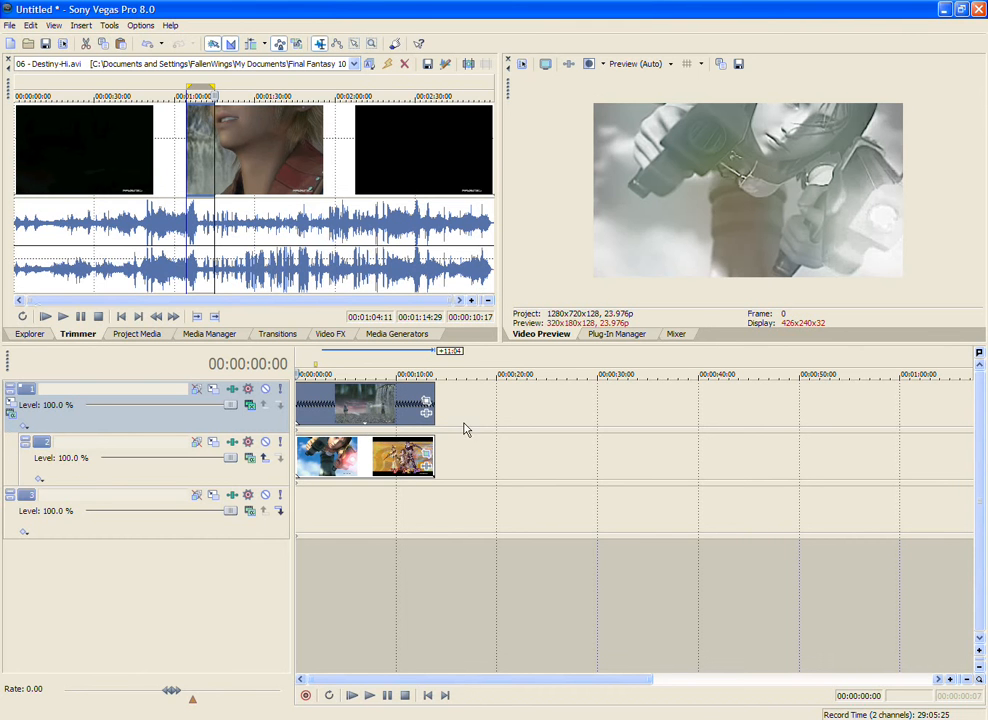
click(426, 400)
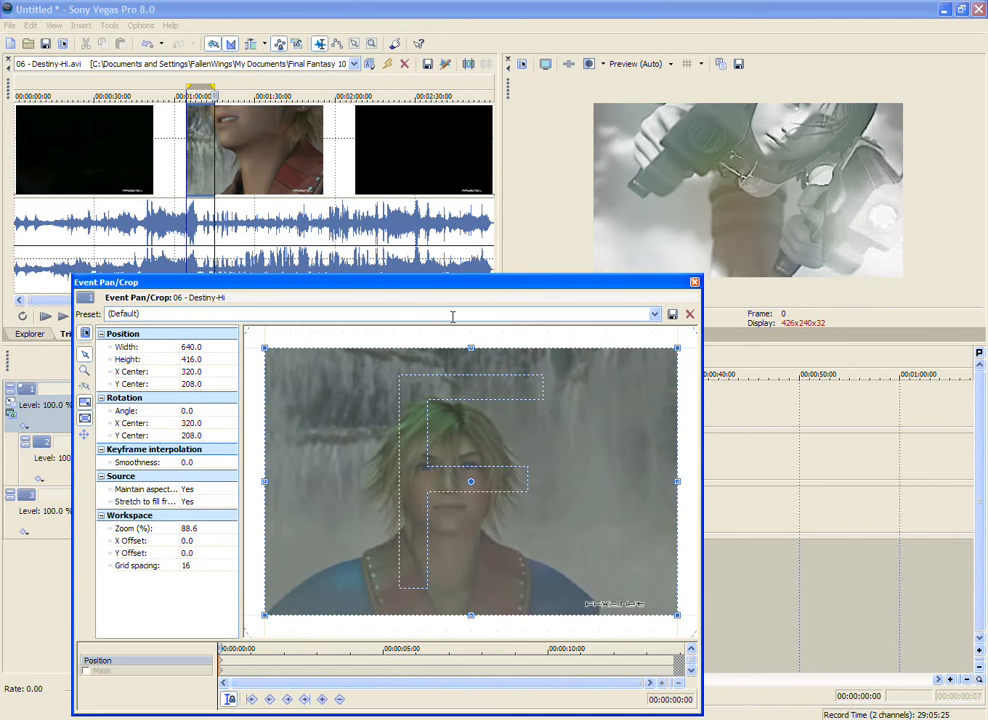
scroll(451, 317, down, 1)
drag(487, 366, 485, 377)
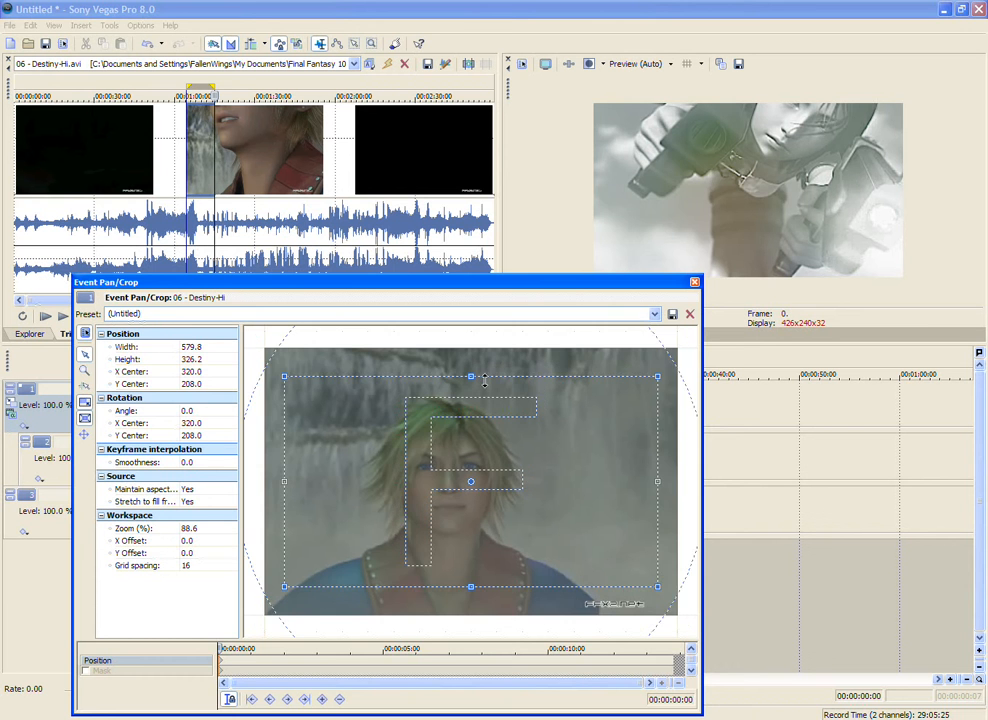
click(694, 283)
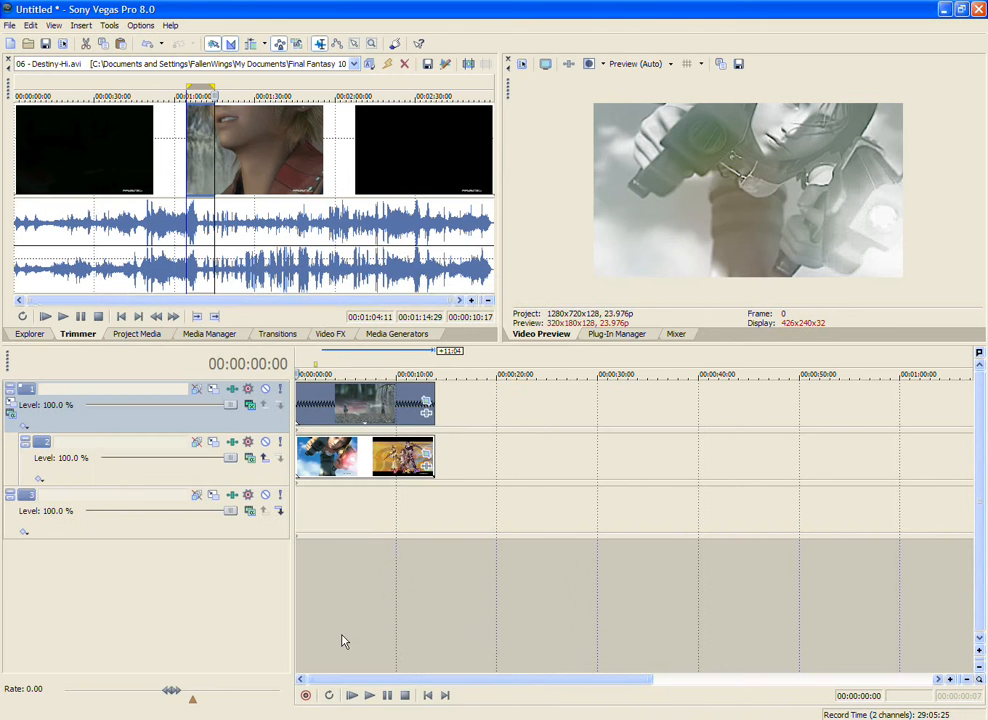
click(351, 696)
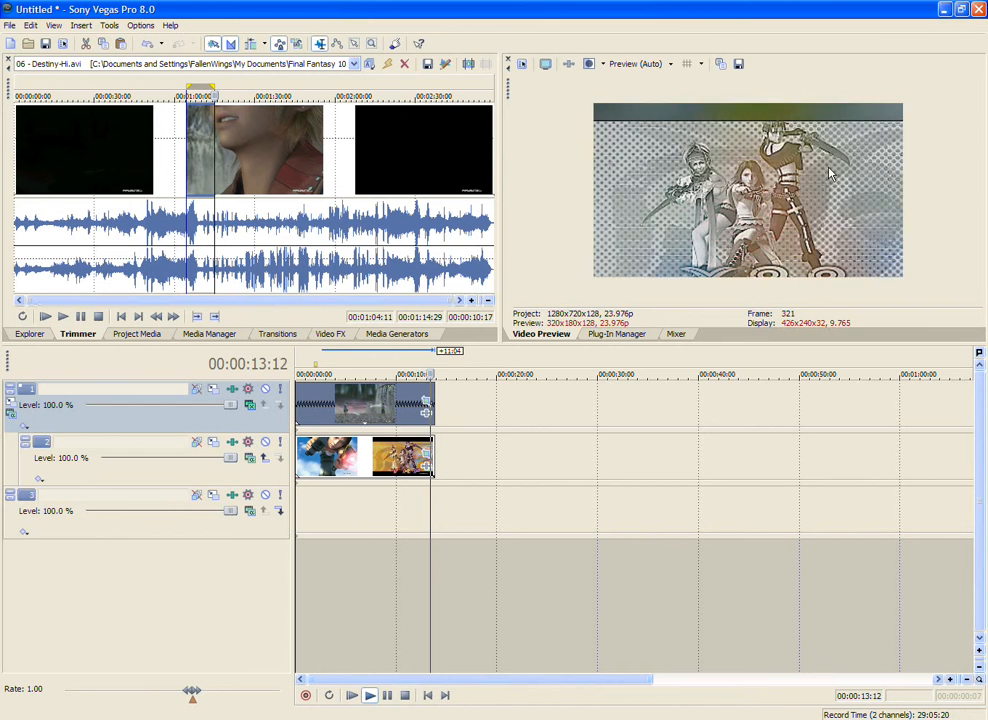
click(404, 696)
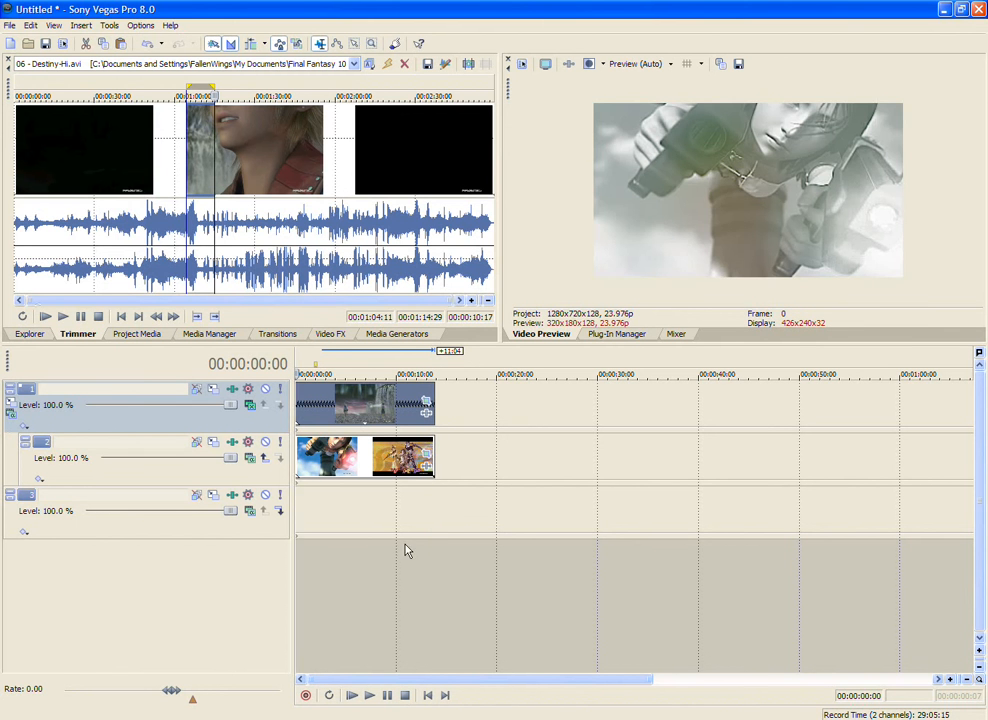
Step: Overlap the two clips on track 2 around 00:00:06:00 to create a crossfade of about 16 frames
click(360, 460)
scroll(360, 460, up, 4)
scroll(397, 462, down, 4)
scroll(543, 450, up, 4)
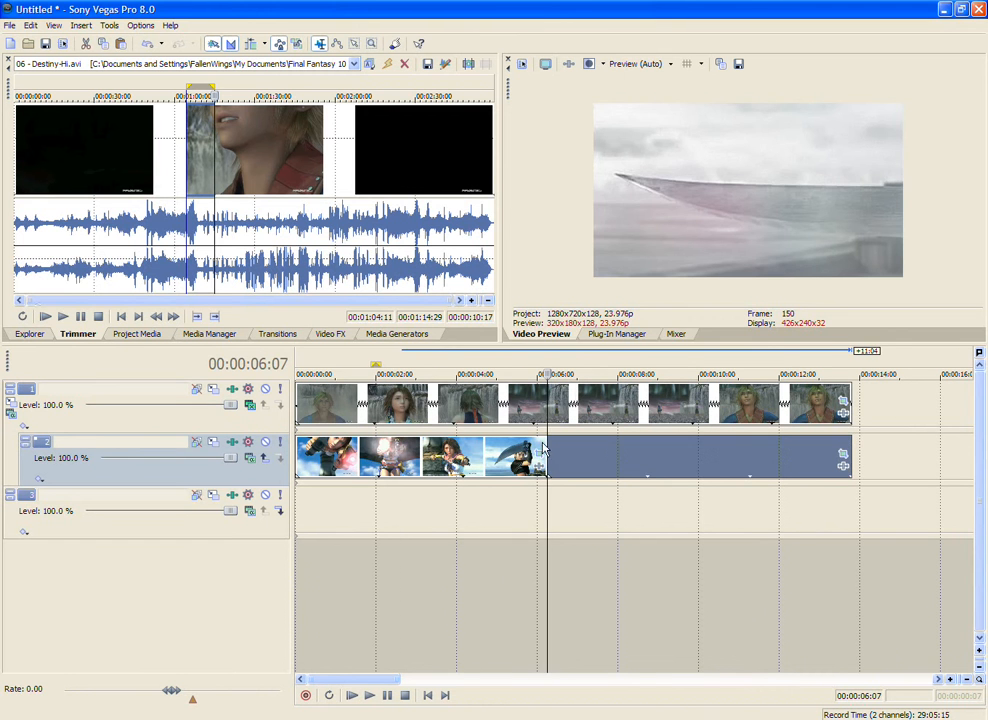
mouse_move(547, 455)
mouse_down()
mouse_move(522, 458)
mouse_move(551, 455)
mouse_up()
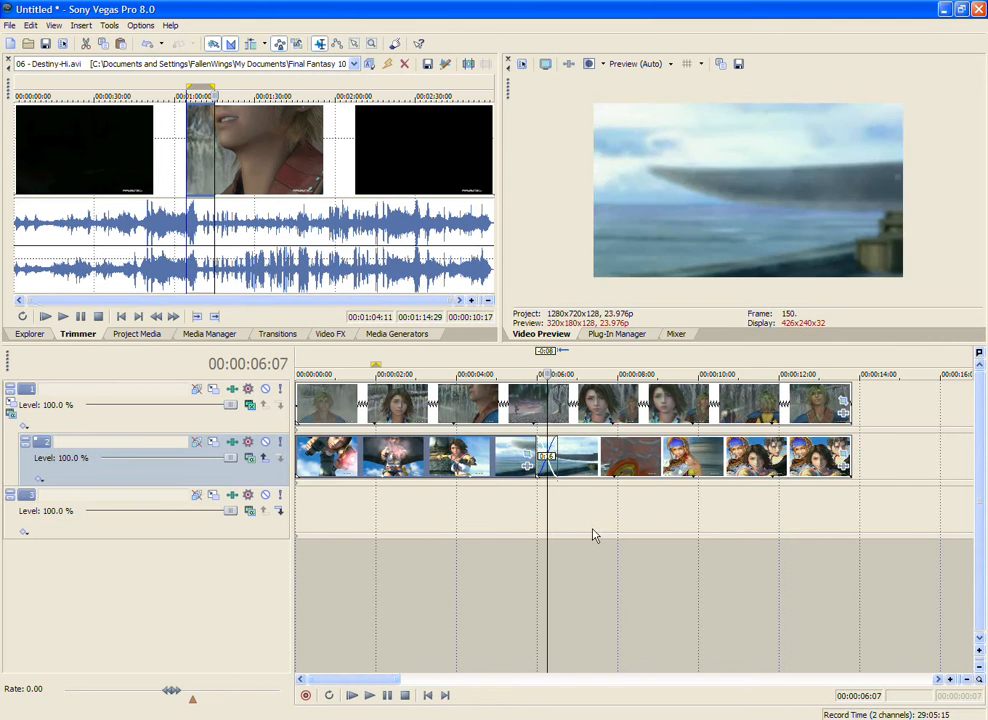
scroll(565, 503, up, 3)
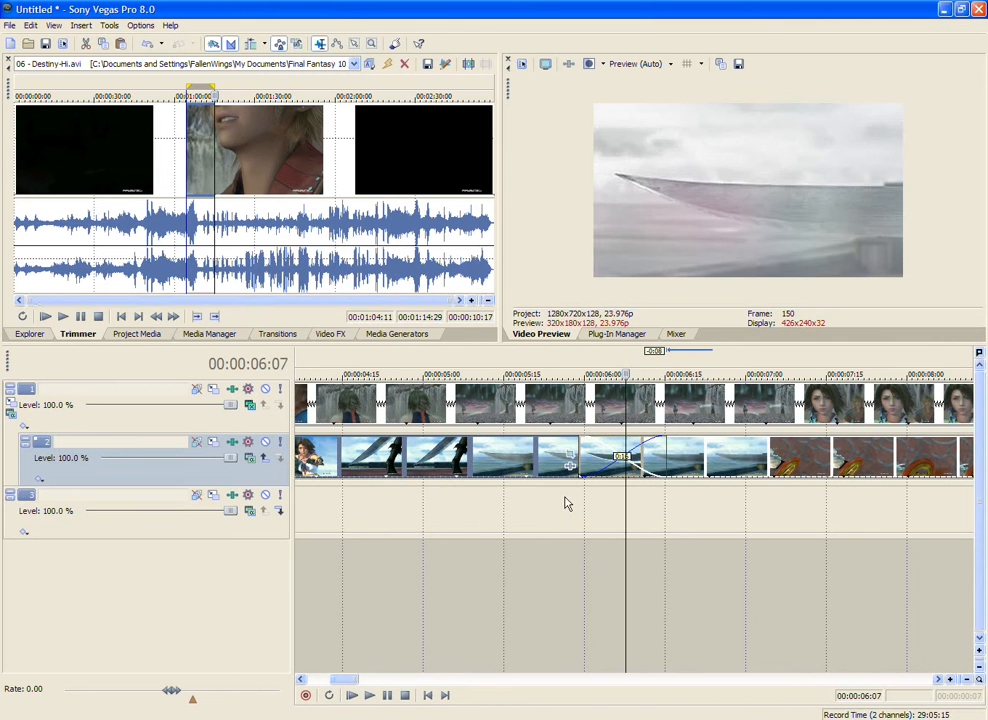
Step: Position the cursor inside track 2's crossfade at 00:00:06:06 to view the blended frame
click(607, 506)
click(628, 523)
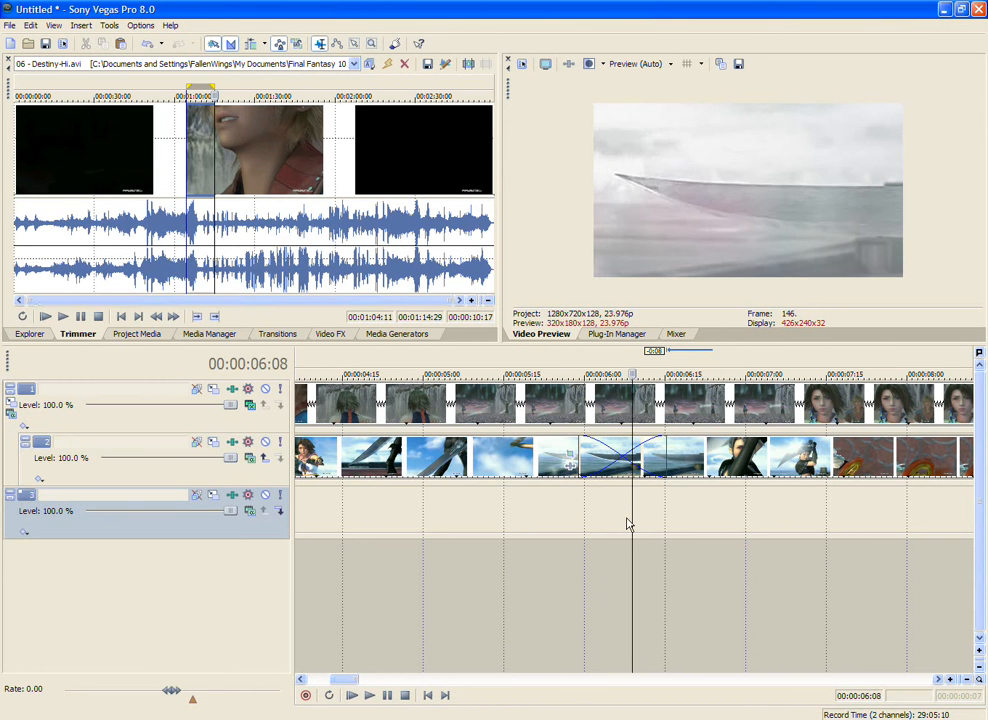
click(619, 521)
scroll(618, 515, down, 2)
key(ctrl+s)
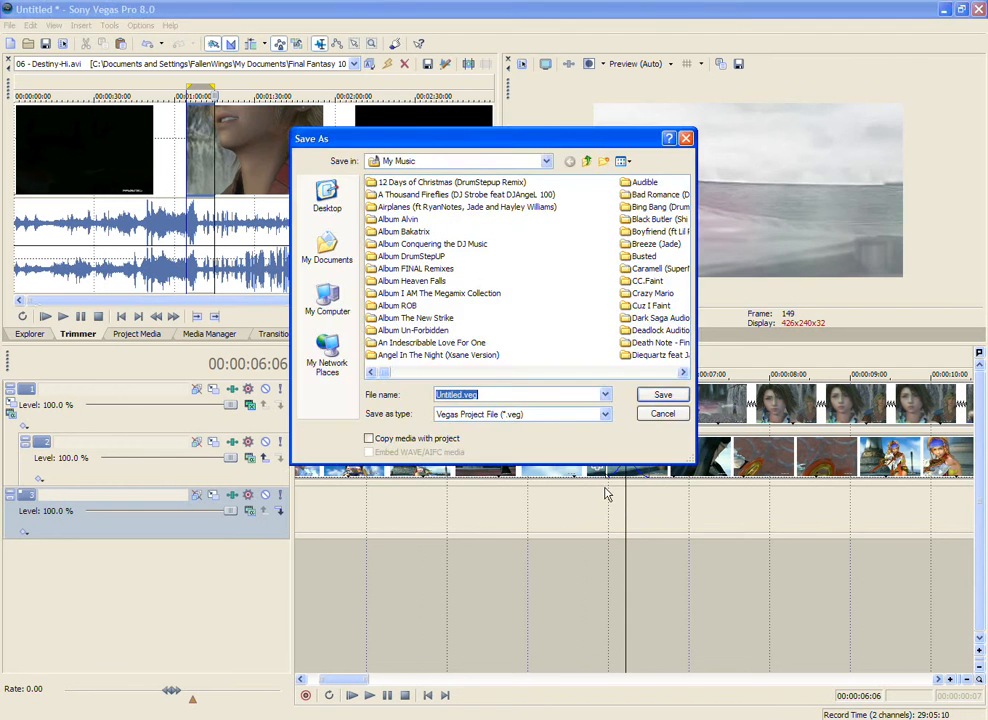
click(684, 414)
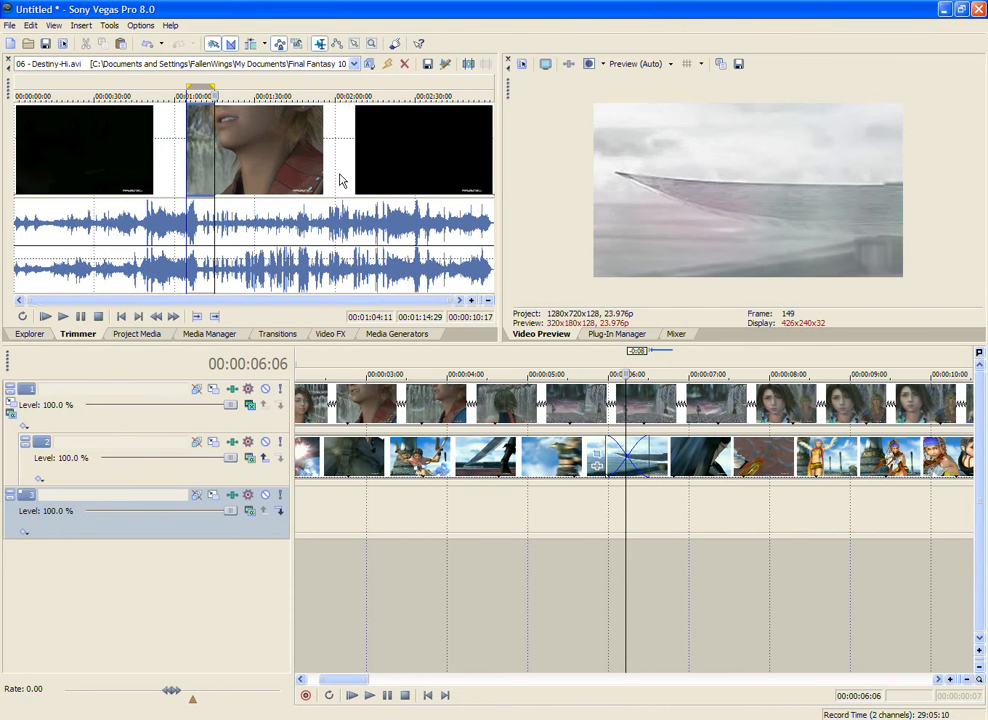
Step: Try the 3D Blinds Simple and Flash Hard Flash transitions on track 2's crossfade, removing each one after its trial
click(289, 334)
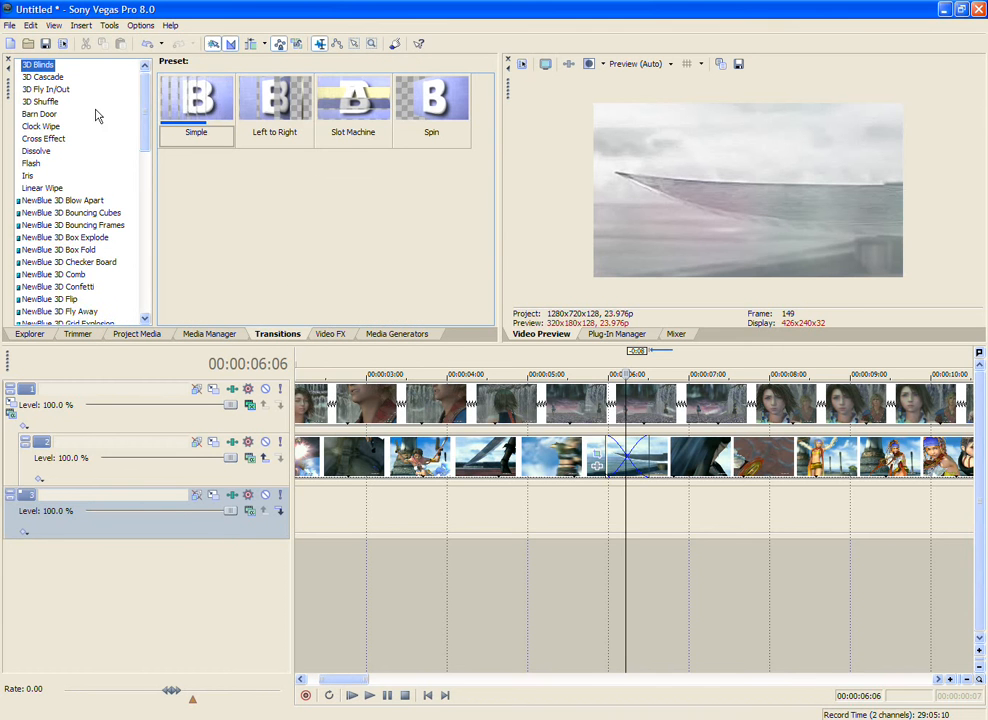
drag(196, 105, 630, 459)
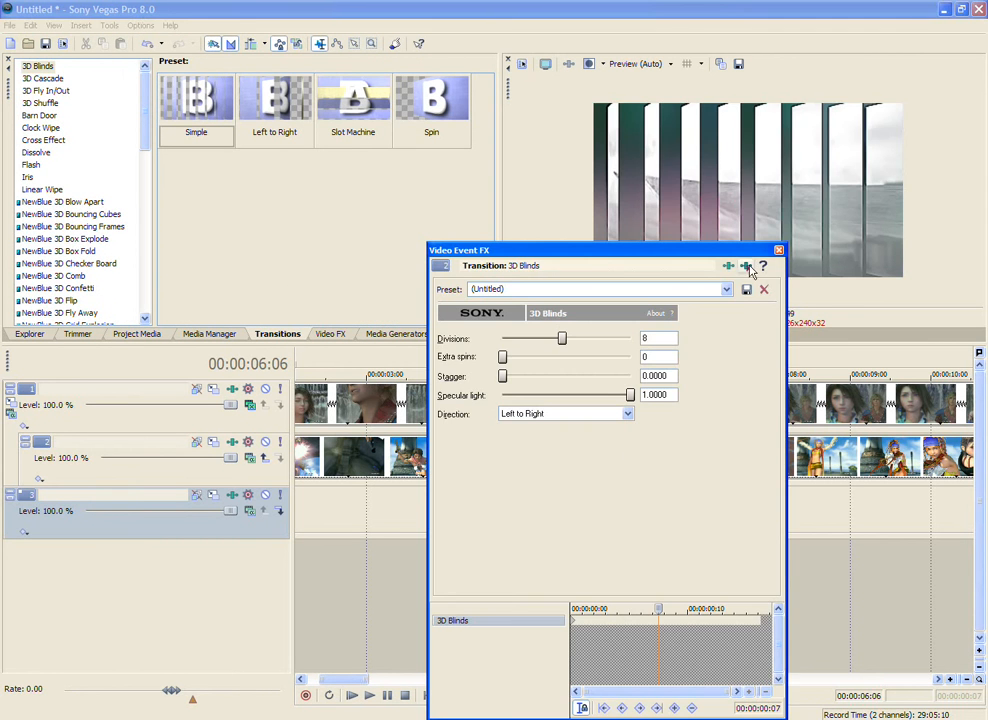
click(750, 266)
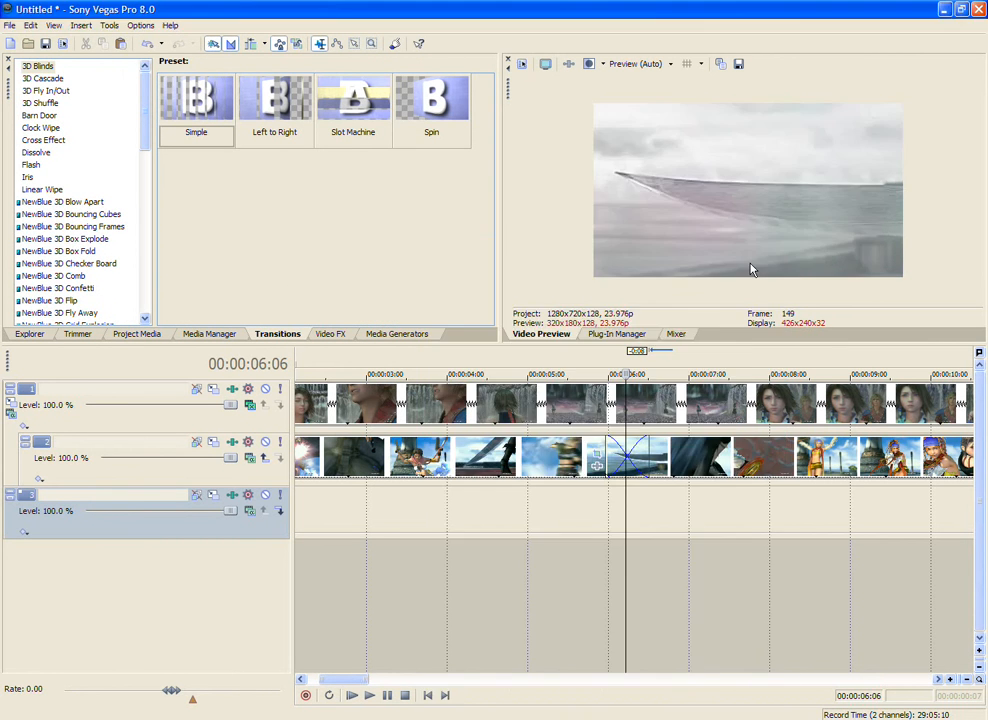
click(31, 164)
drag(196, 105, 627, 450)
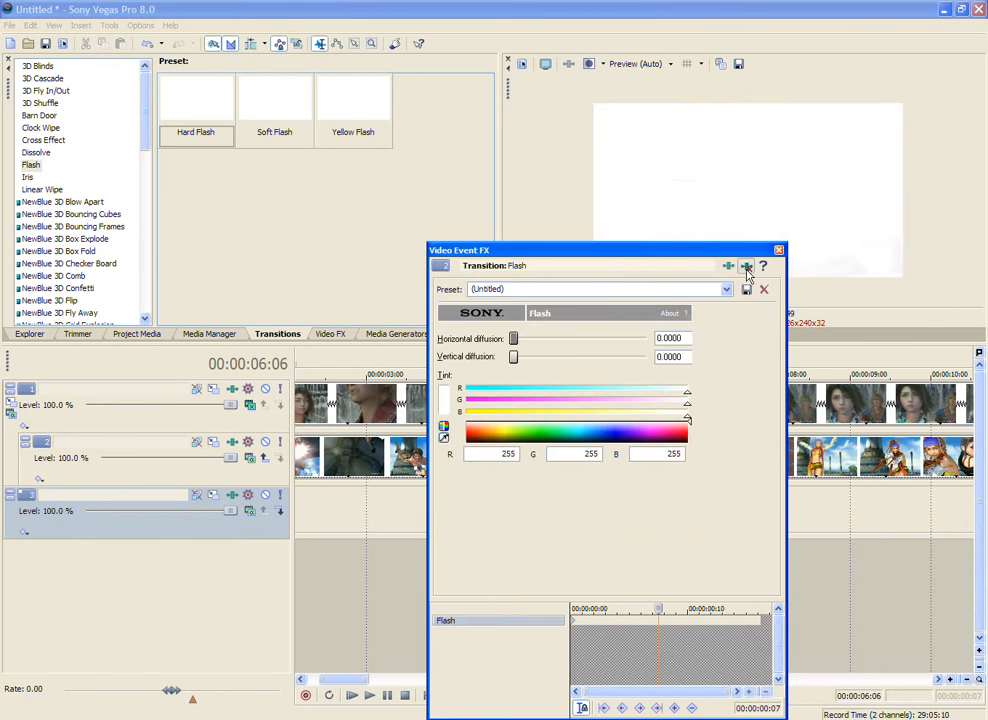
click(747, 267)
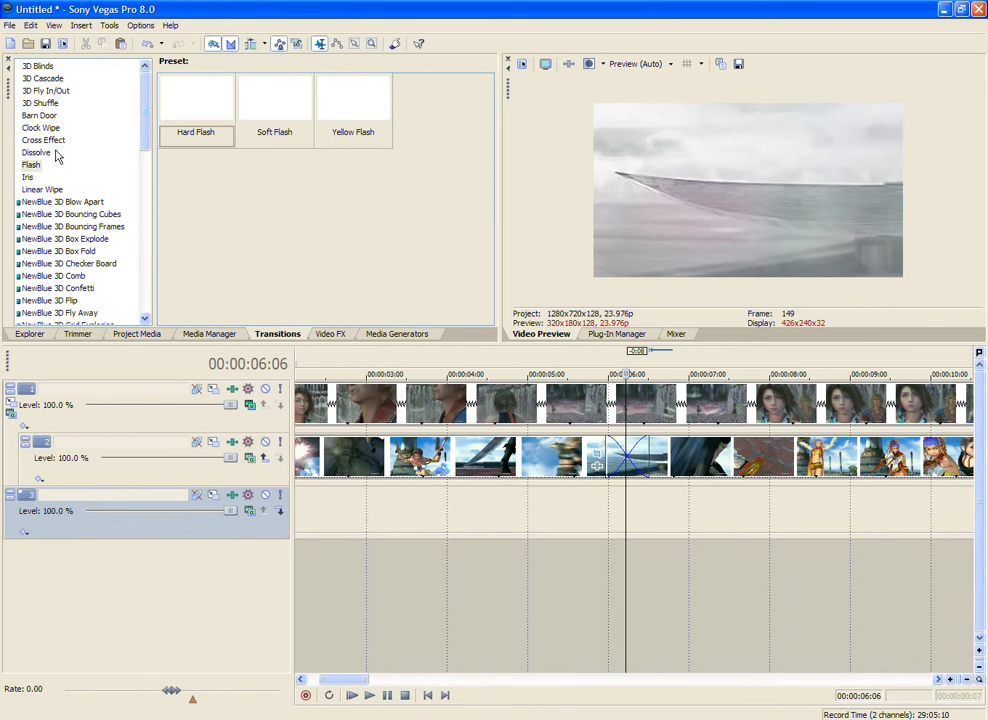
Step: Apply the Dissolve transition with the Additive Dissolve preset to the crossfade on track 2
click(55, 153)
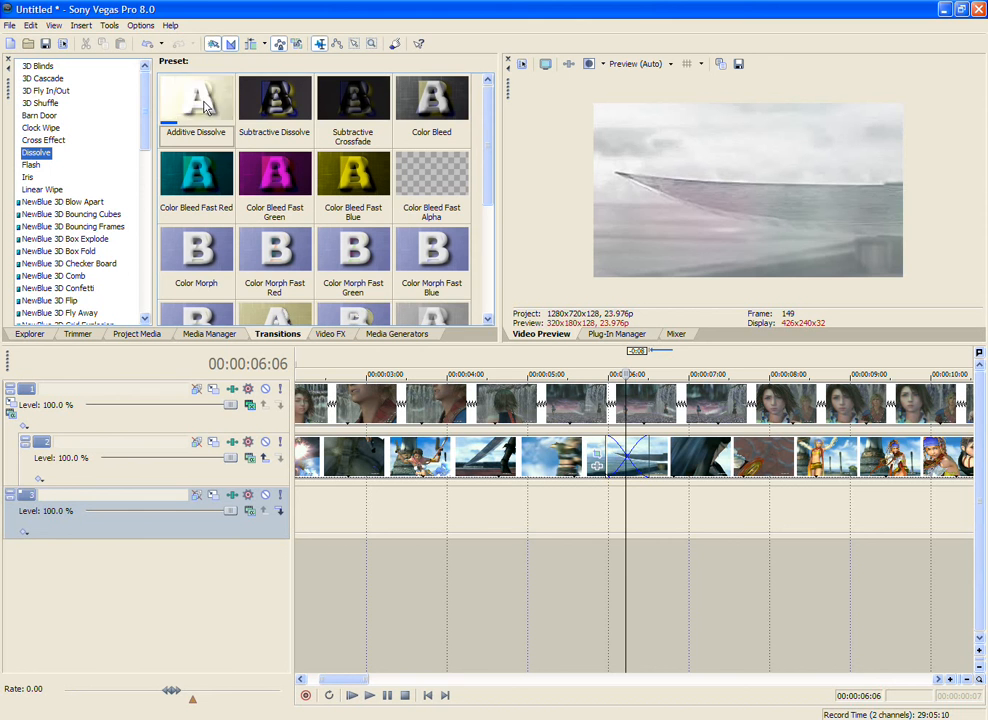
drag(199, 103, 643, 469)
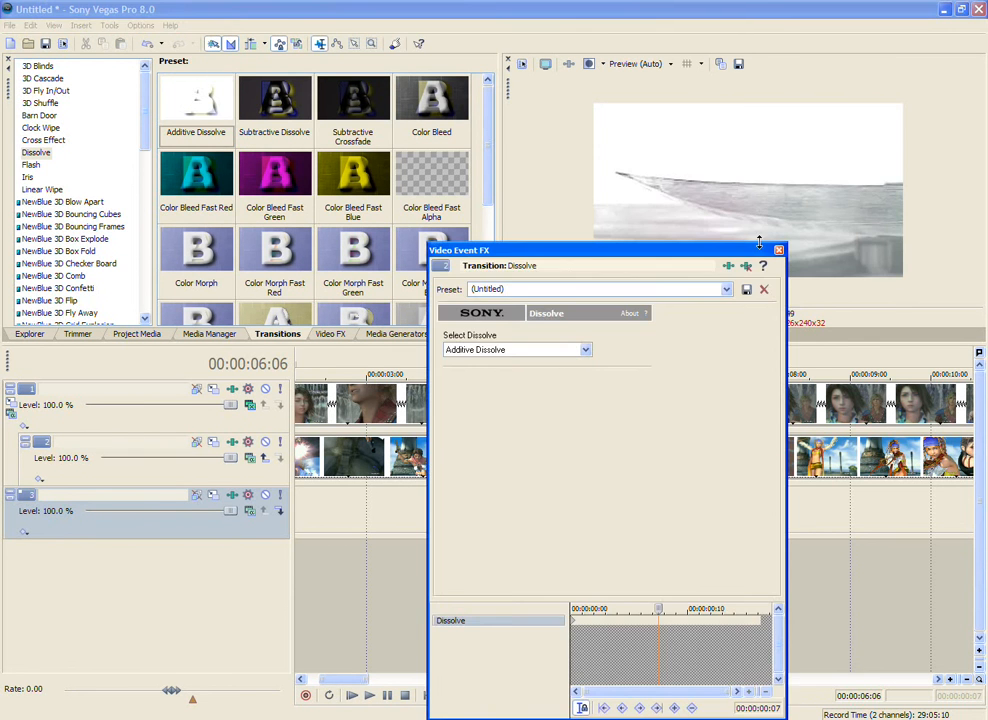
click(778, 249)
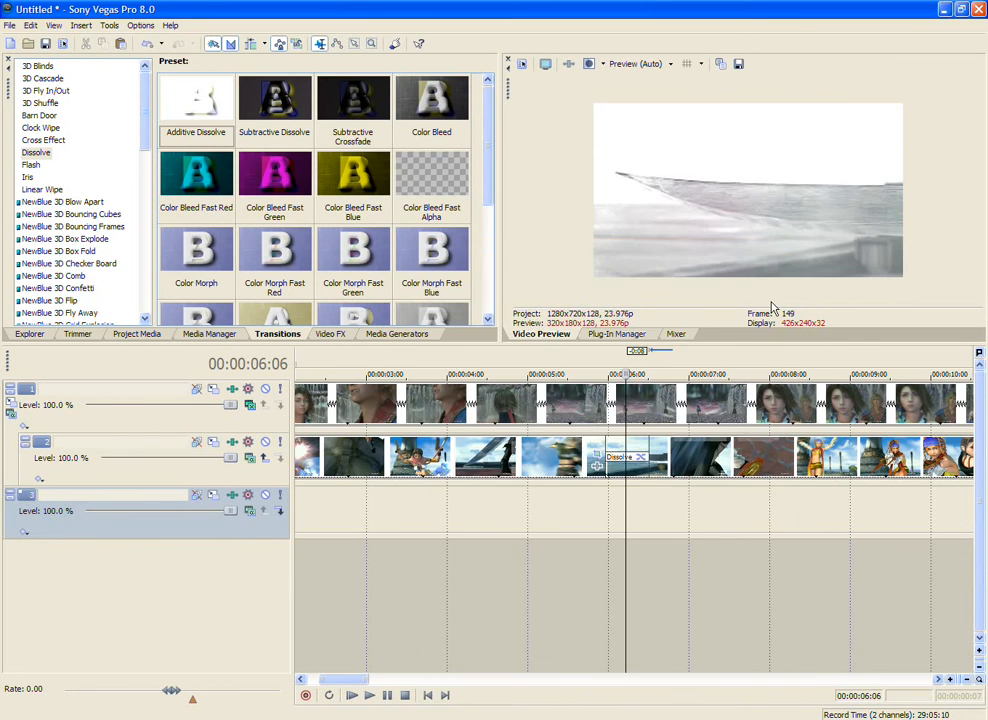
Step: Play the composite through track 2's transition several times from points just before it
scroll(518, 570, down, 5)
click(375, 580)
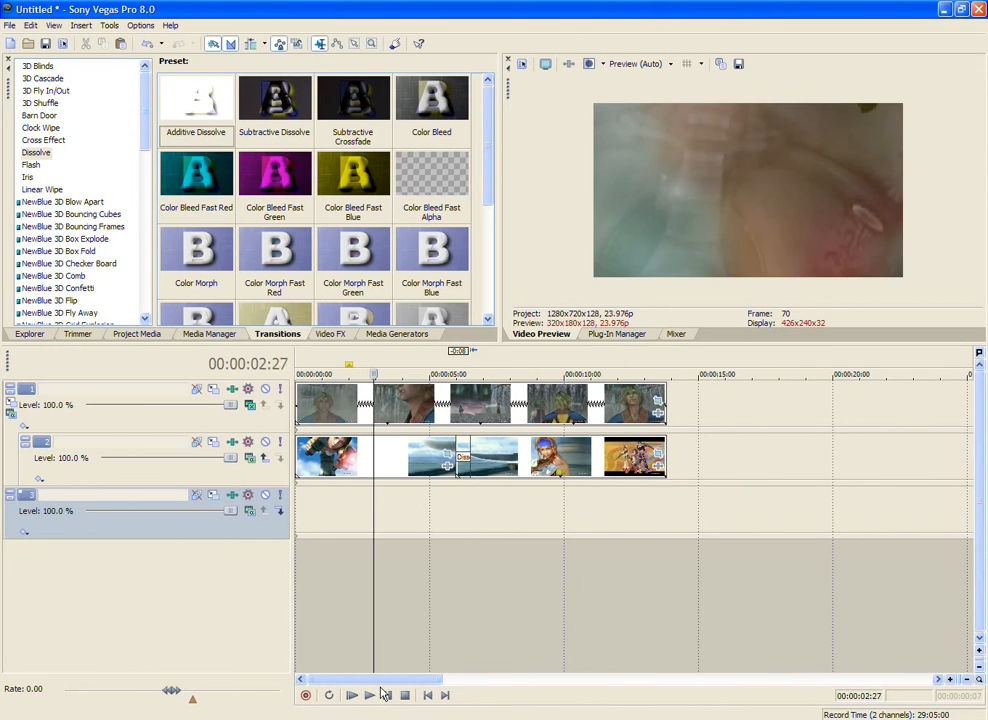
click(369, 695)
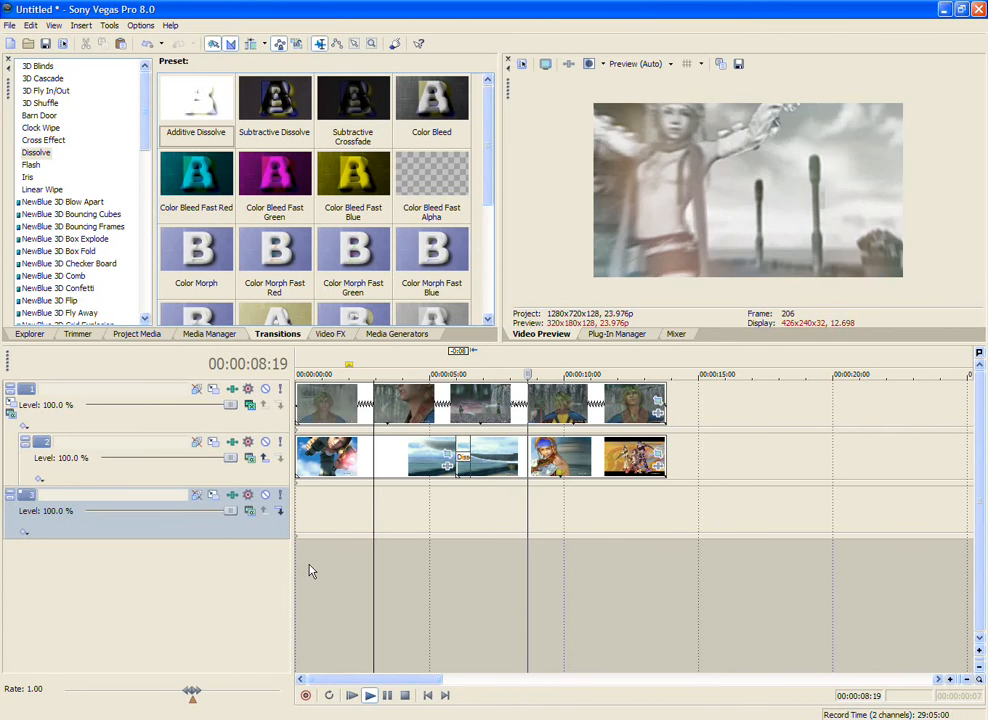
click(451, 605)
click(428, 605)
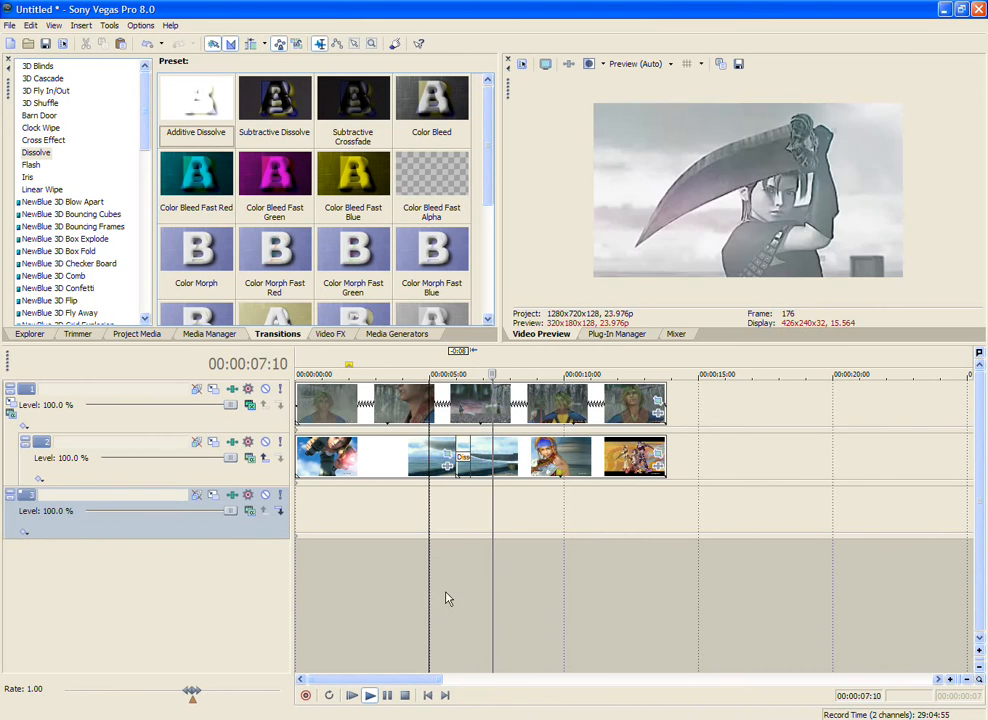
click(443, 595)
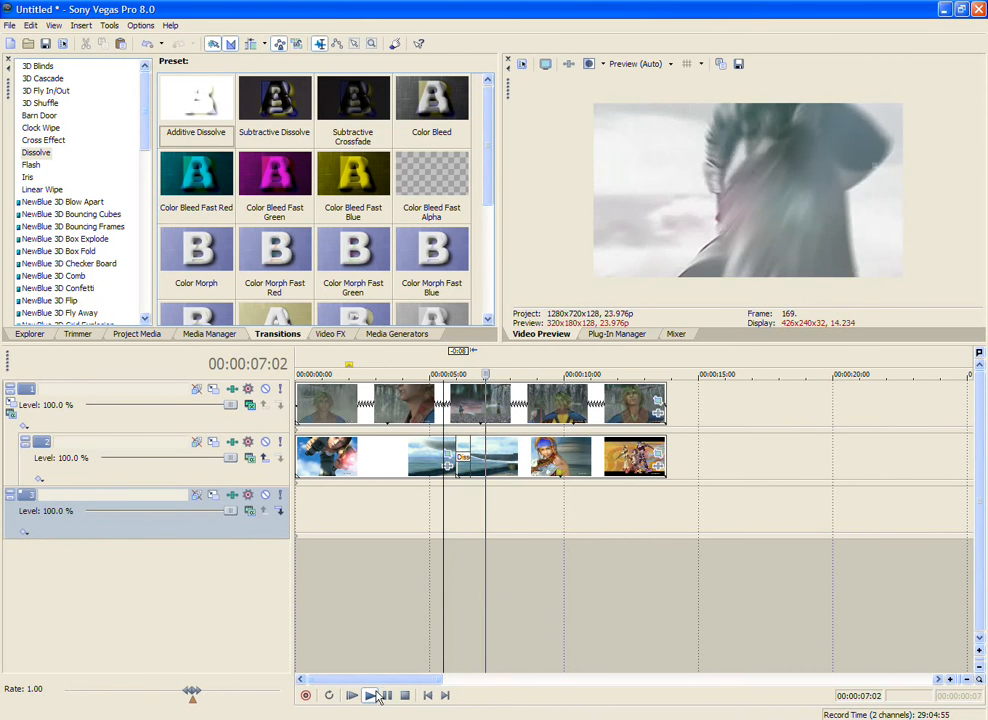
click(372, 697)
click(372, 697)
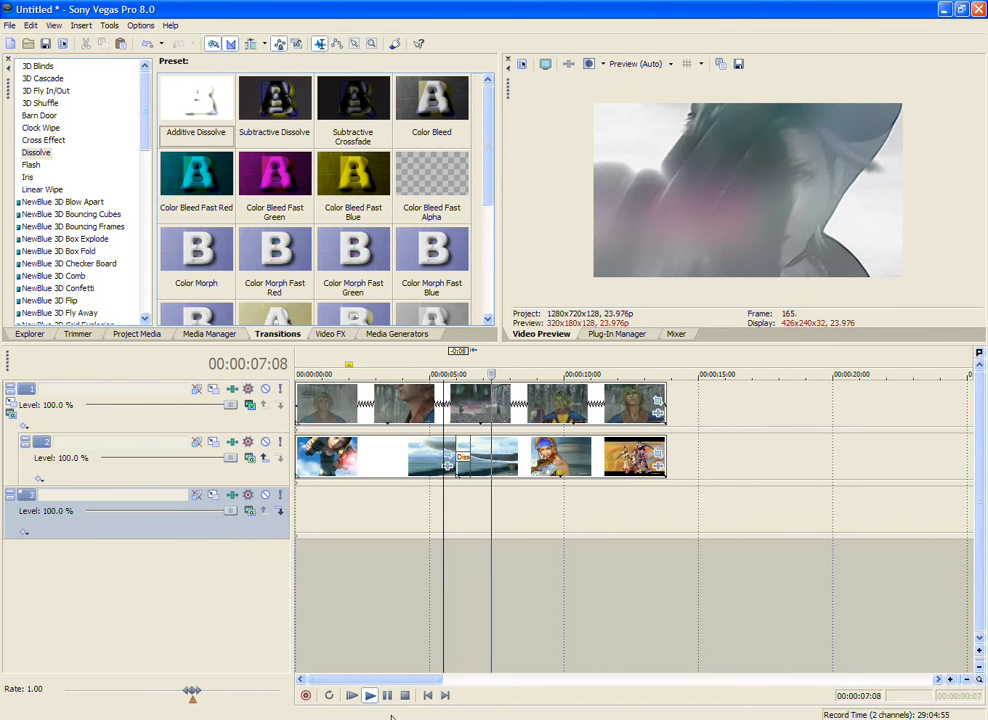
click(405, 696)
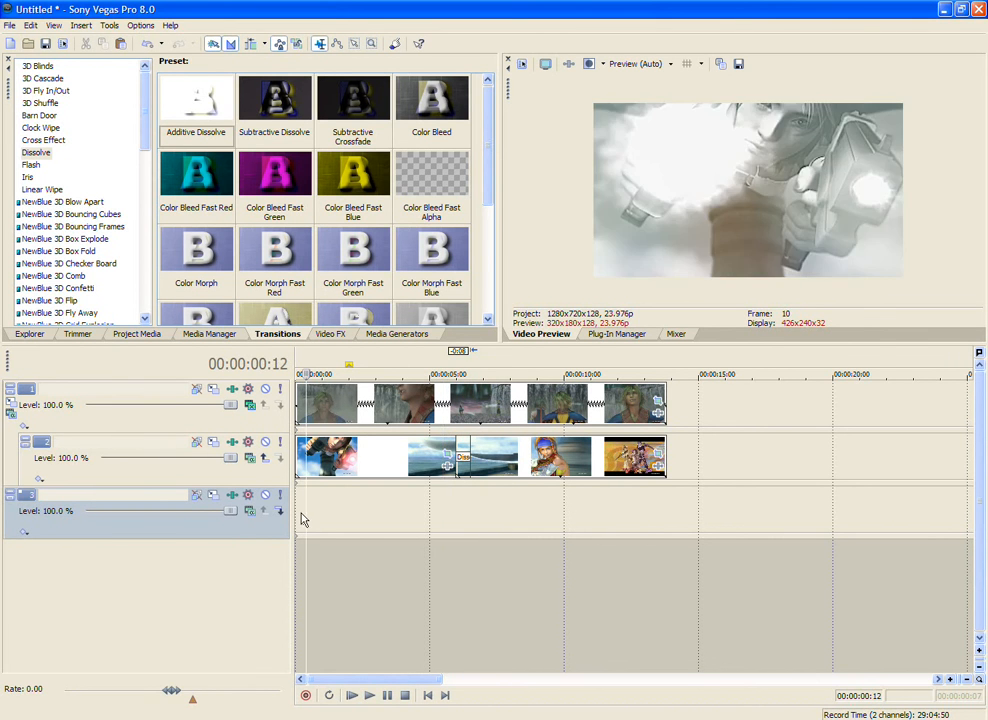
Step: Return to the start of the timeline and set track 1's compositing mode to Hard Light
key(space)
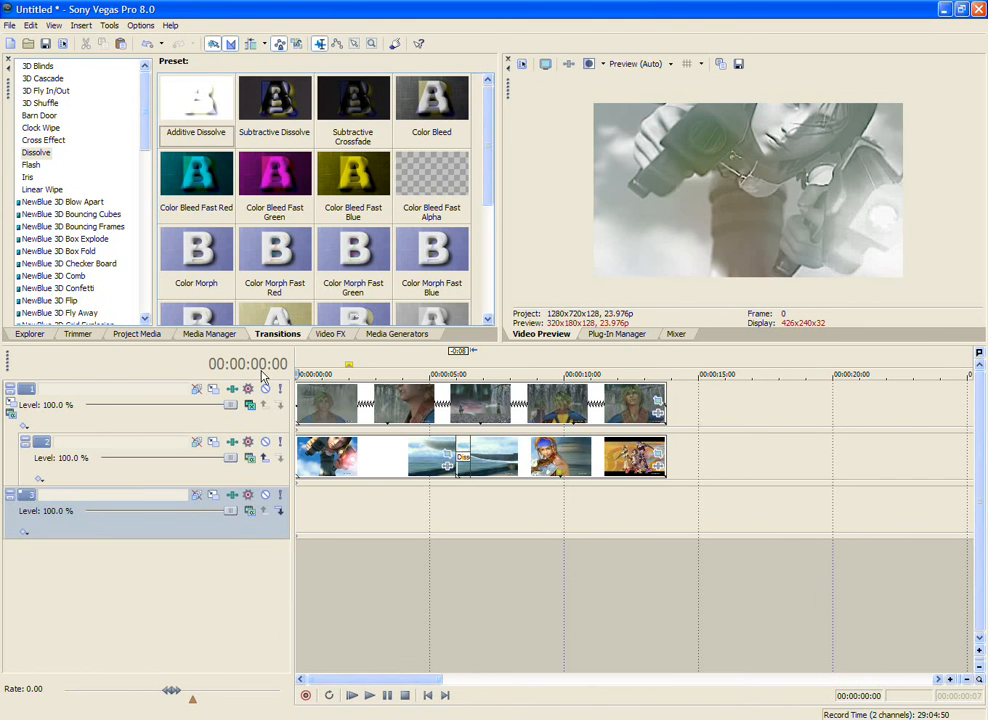
click(250, 405)
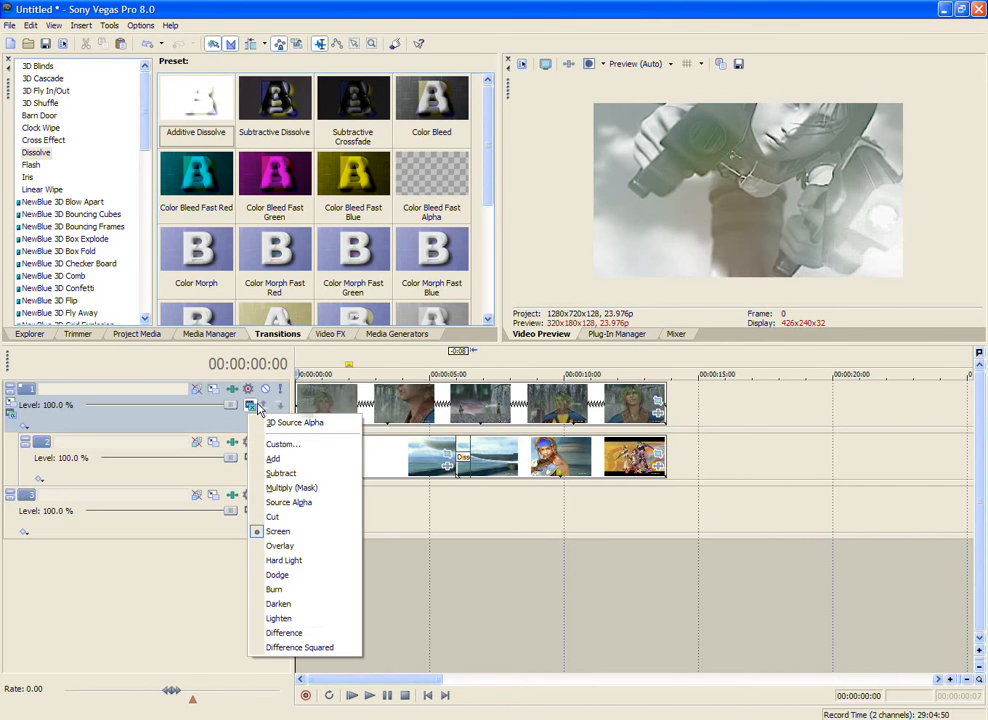
click(311, 560)
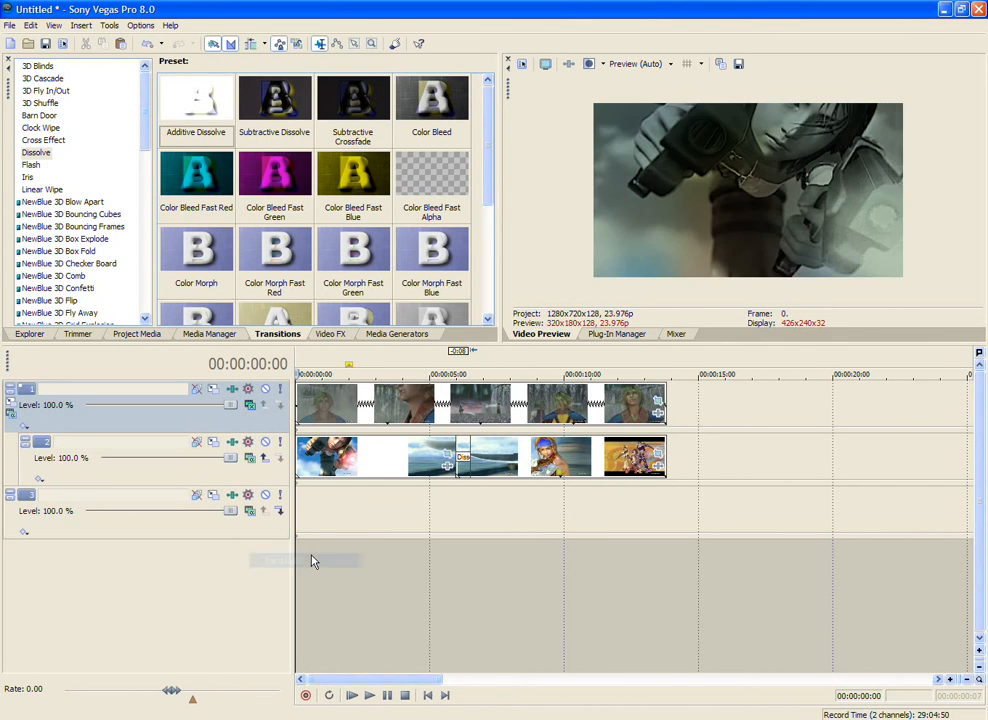
Step: Play the Hard Light composite from the timeline start and try the Burn compositing mode on track 1
click(378, 697)
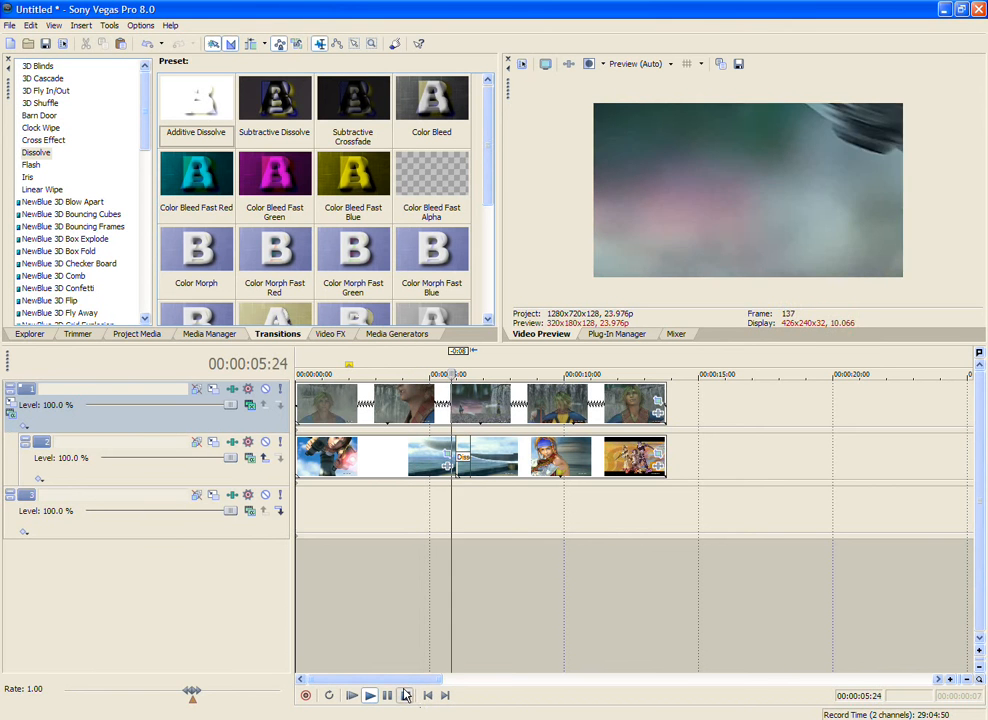
click(405, 695)
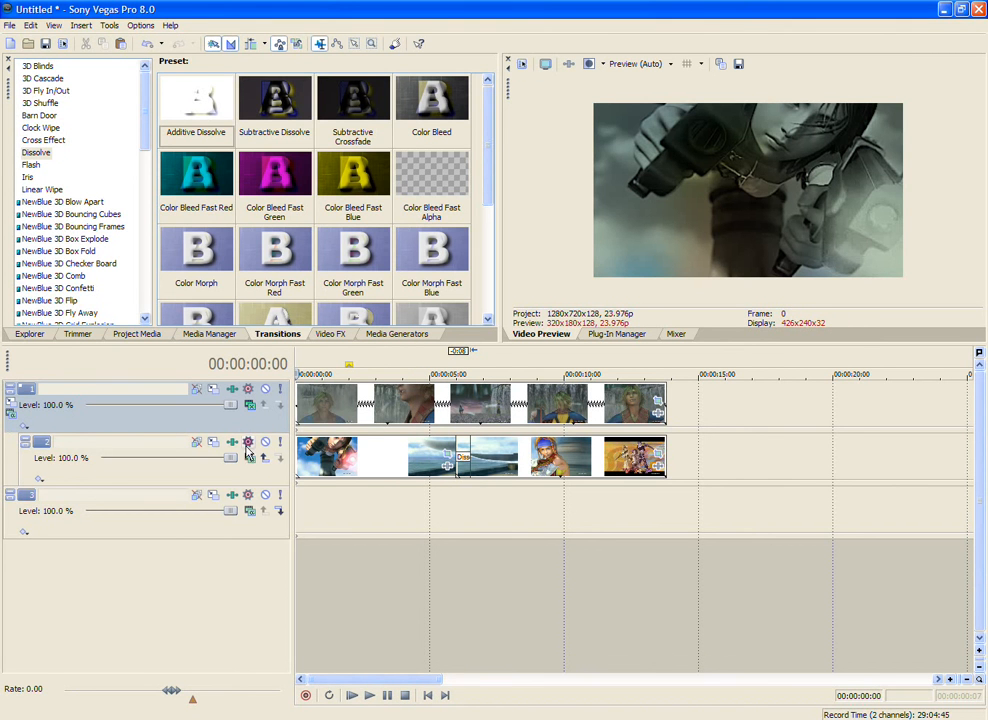
click(249, 405)
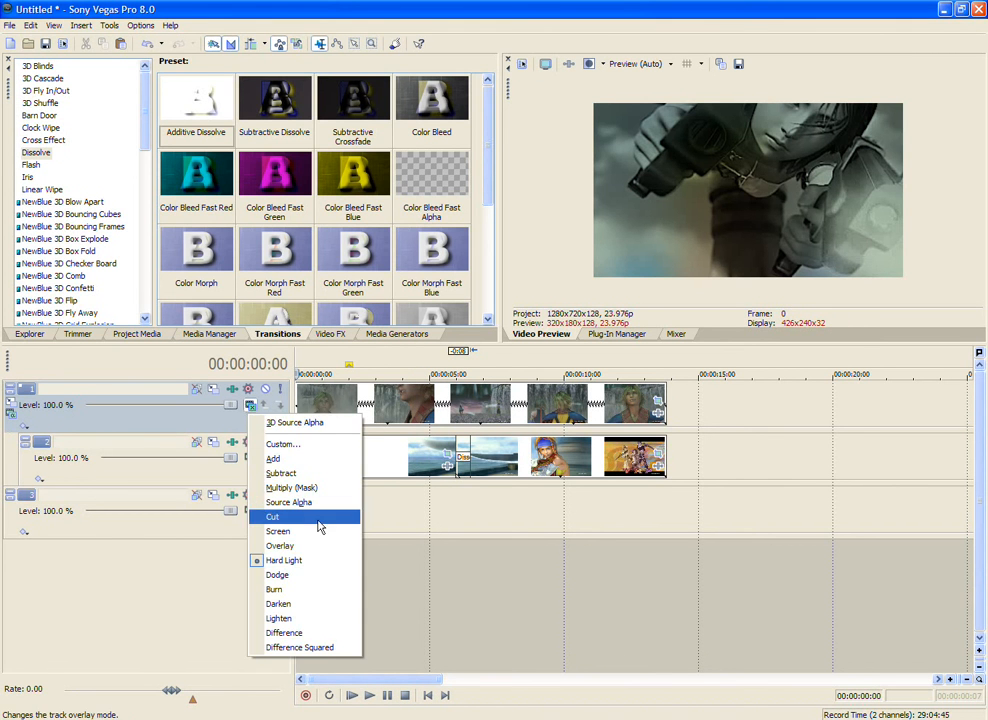
click(305, 605)
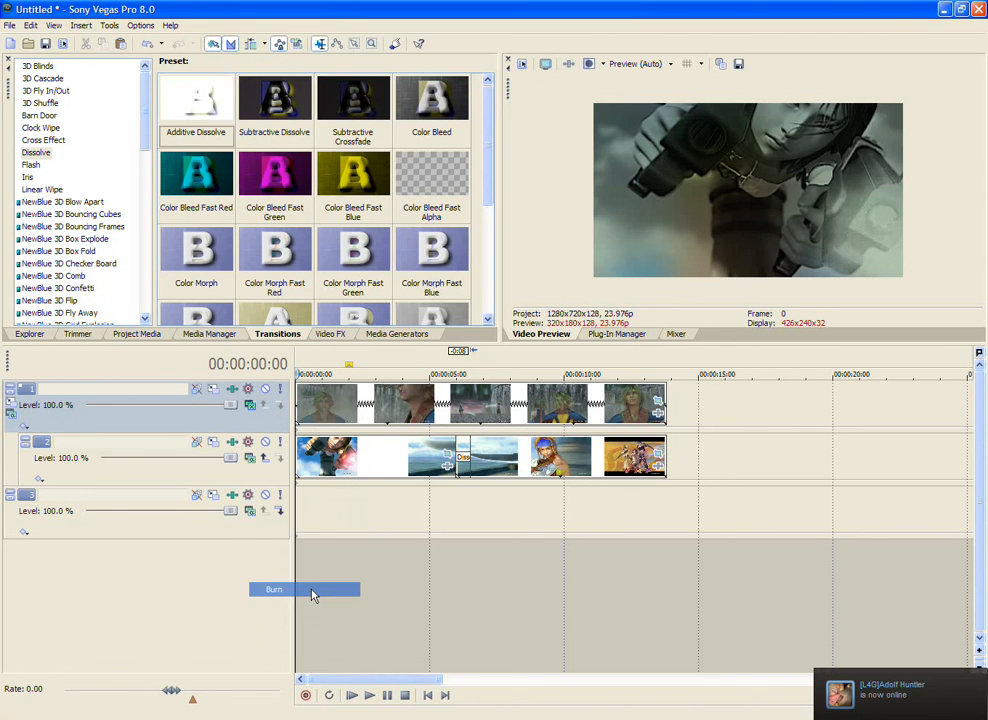
Step: Try the Dodge compositing mode on track 1 and play the composite from the start
click(249, 406)
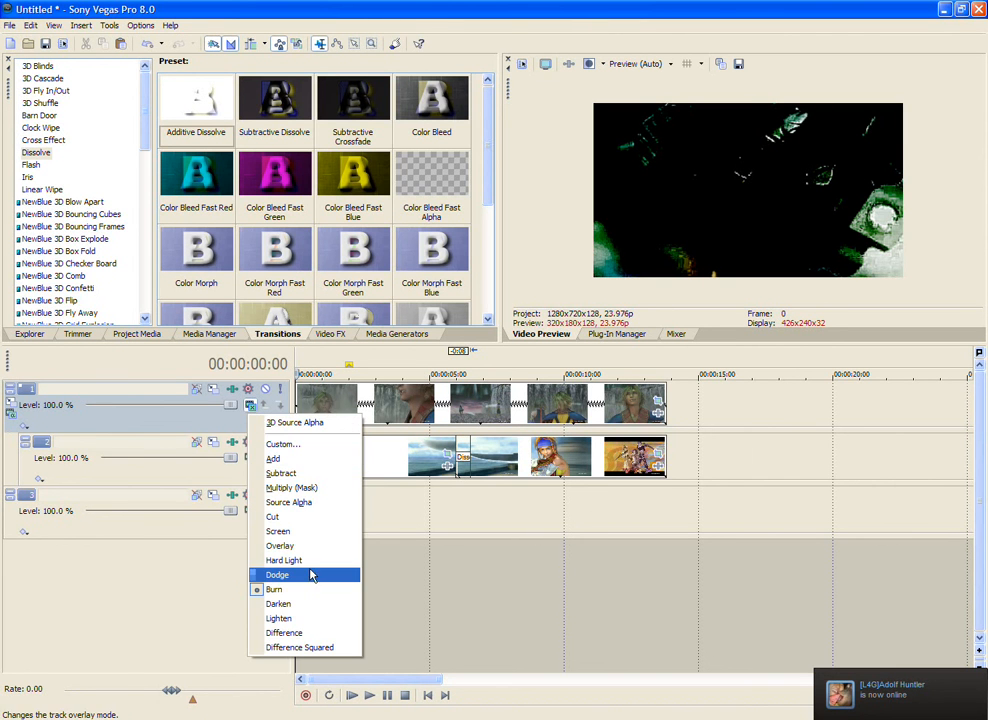
click(310, 577)
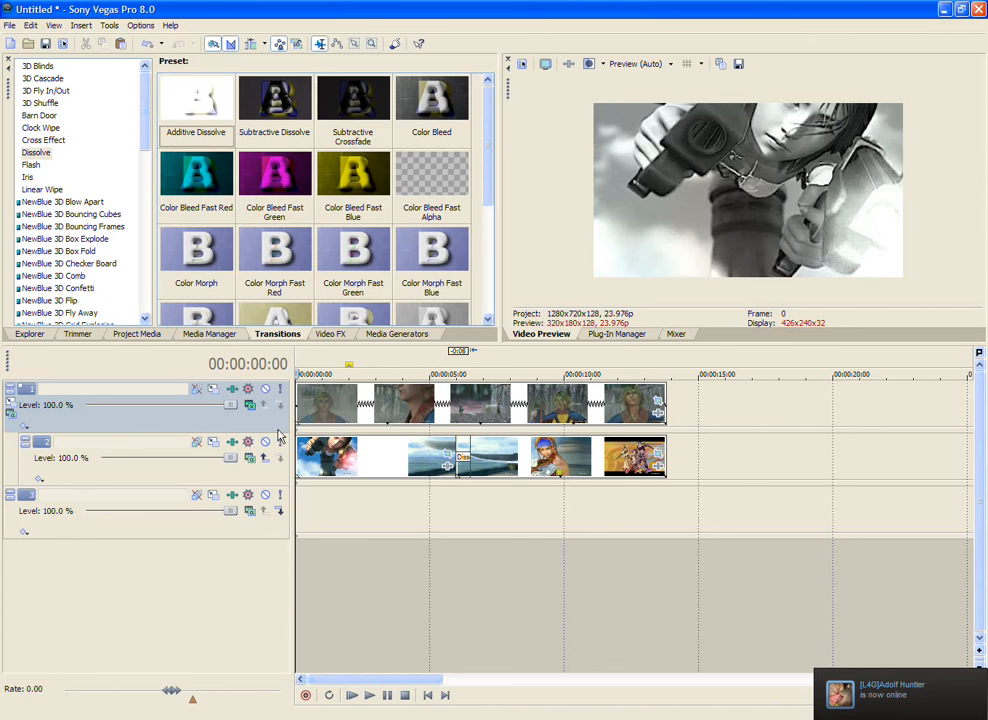
click(368, 694)
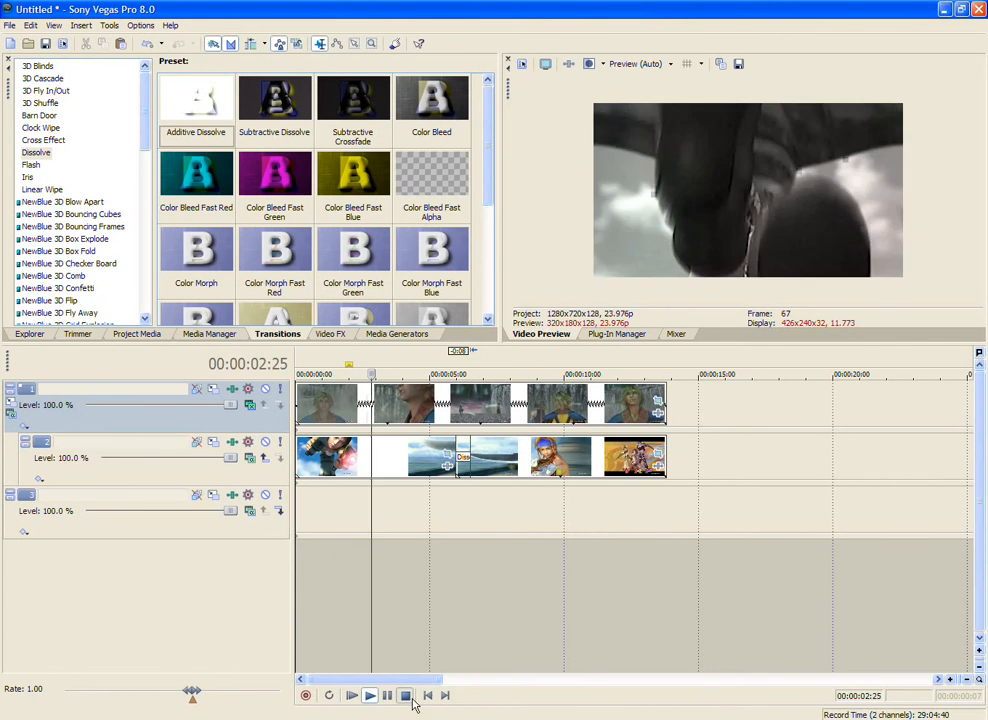
click(405, 695)
Step: Try the Lighten compositing mode on track 1 and preview the first few seconds of the composite
click(251, 406)
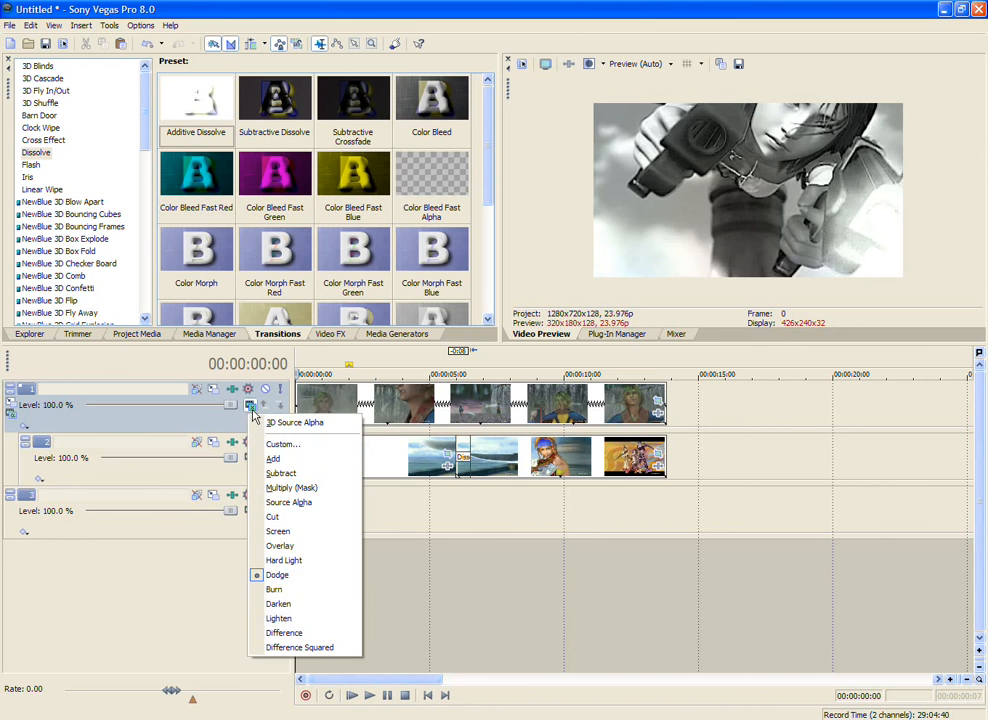
click(326, 606)
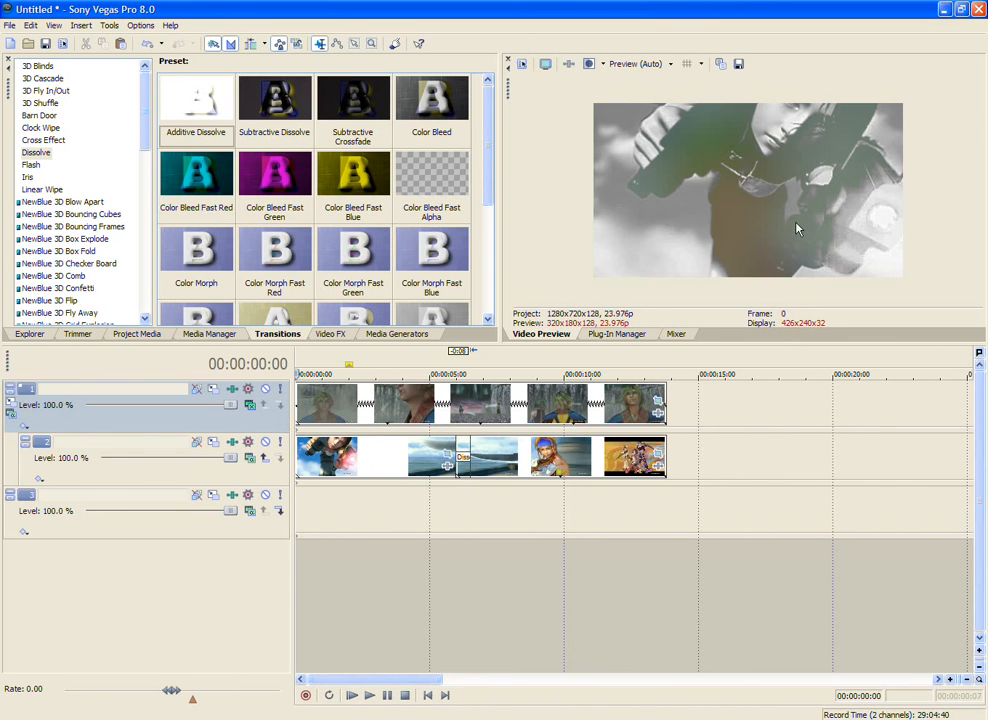
click(352, 697)
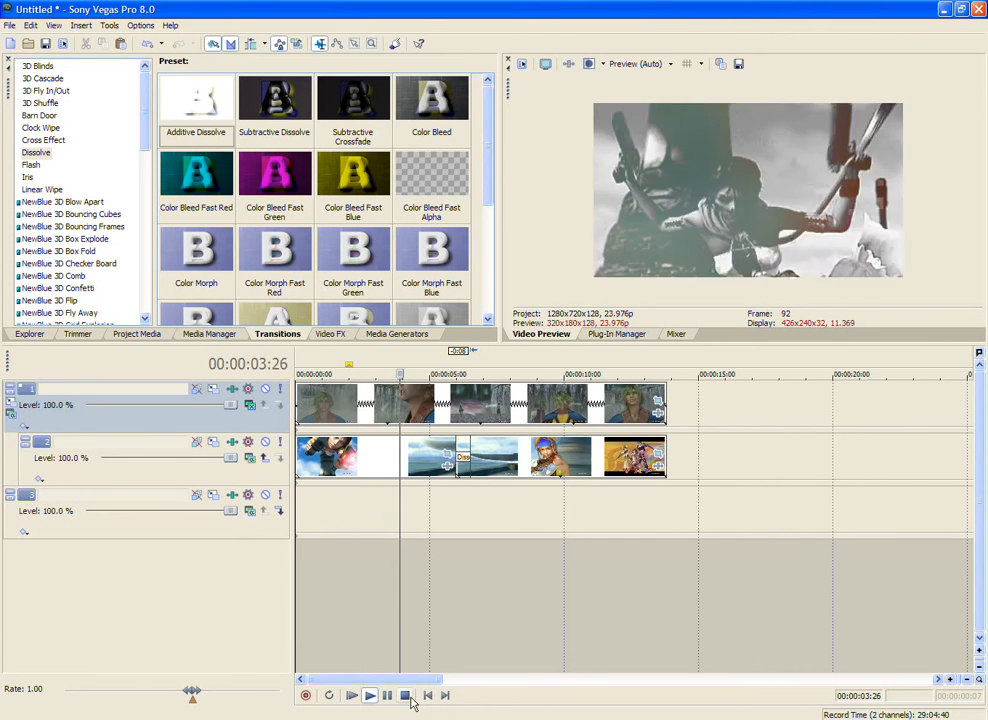
click(405, 696)
Step: Try the Difference Squared compositing mode on track 1 and play the composite from the start
click(250, 405)
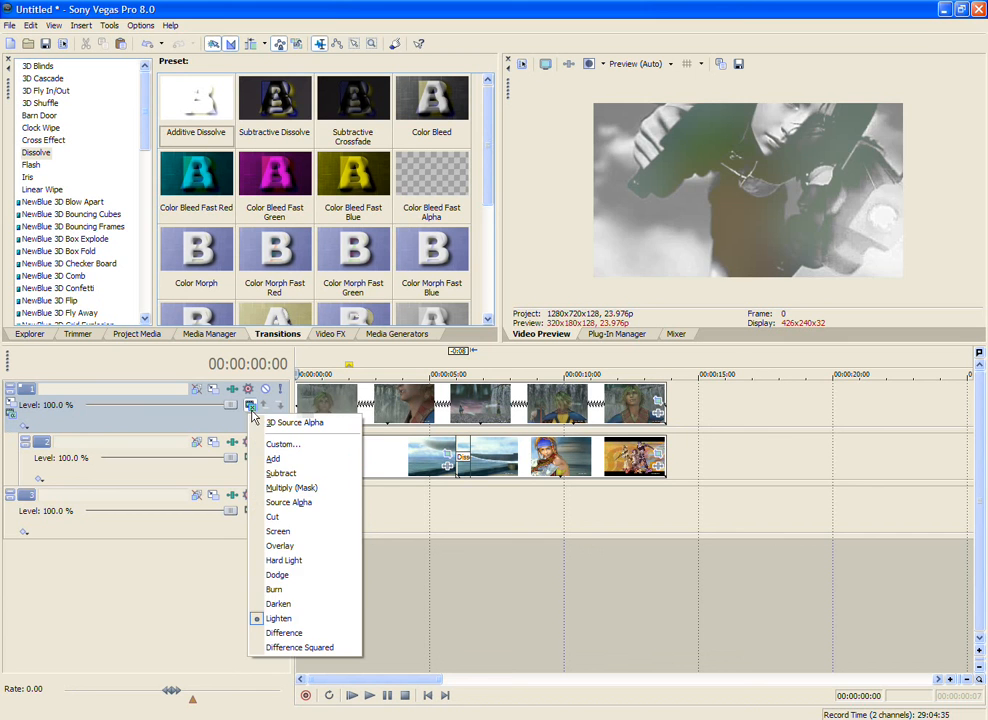
click(340, 646)
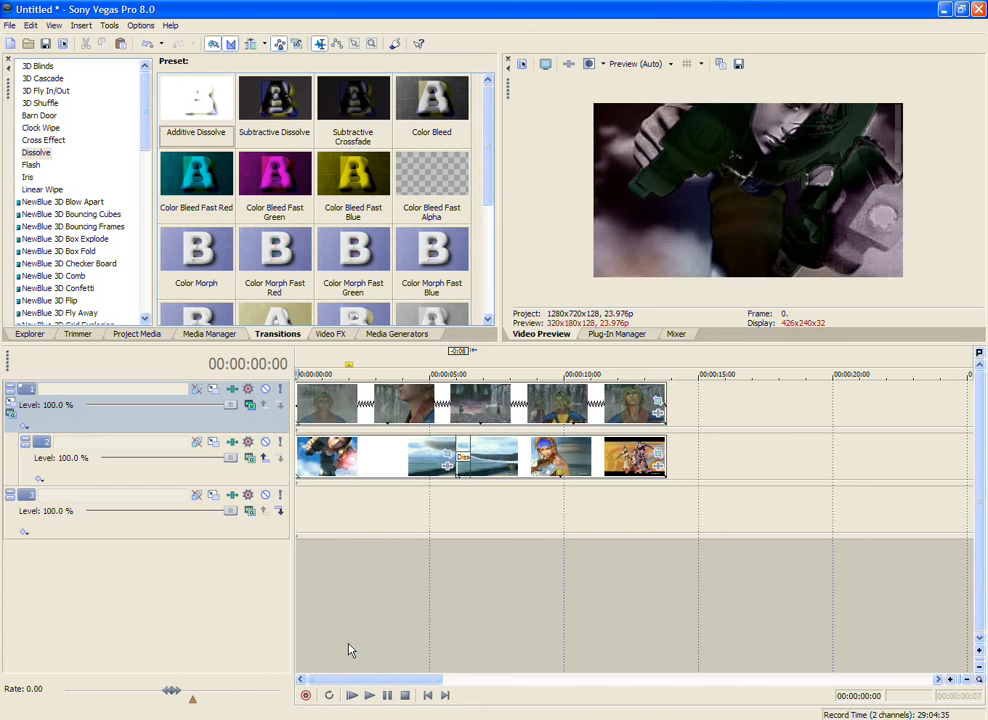
click(250, 405)
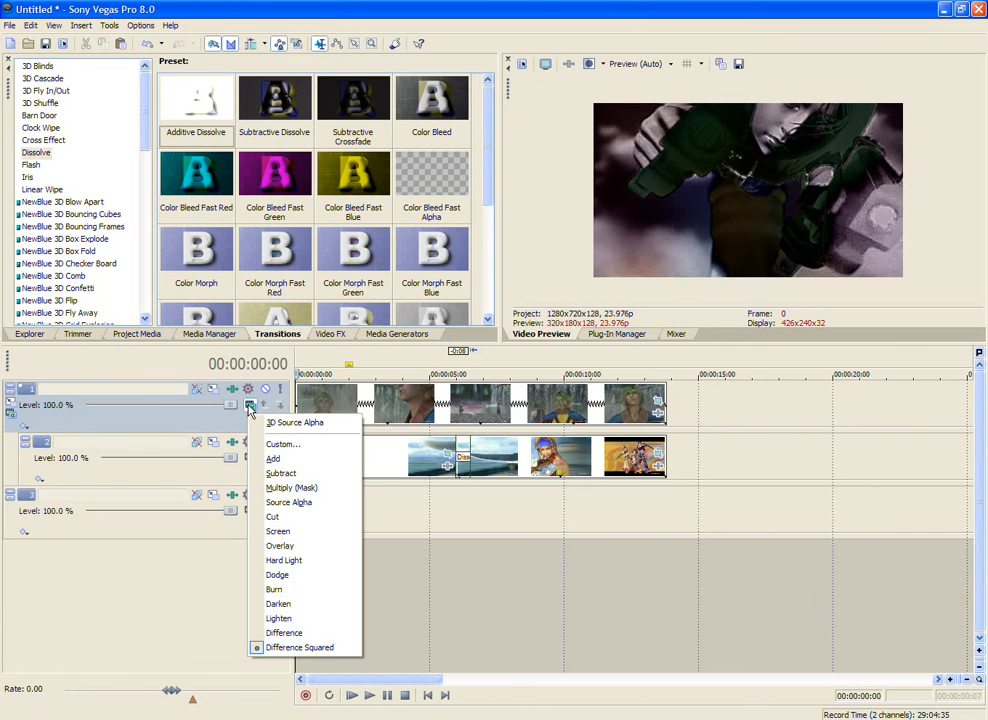
click(353, 696)
click(353, 696)
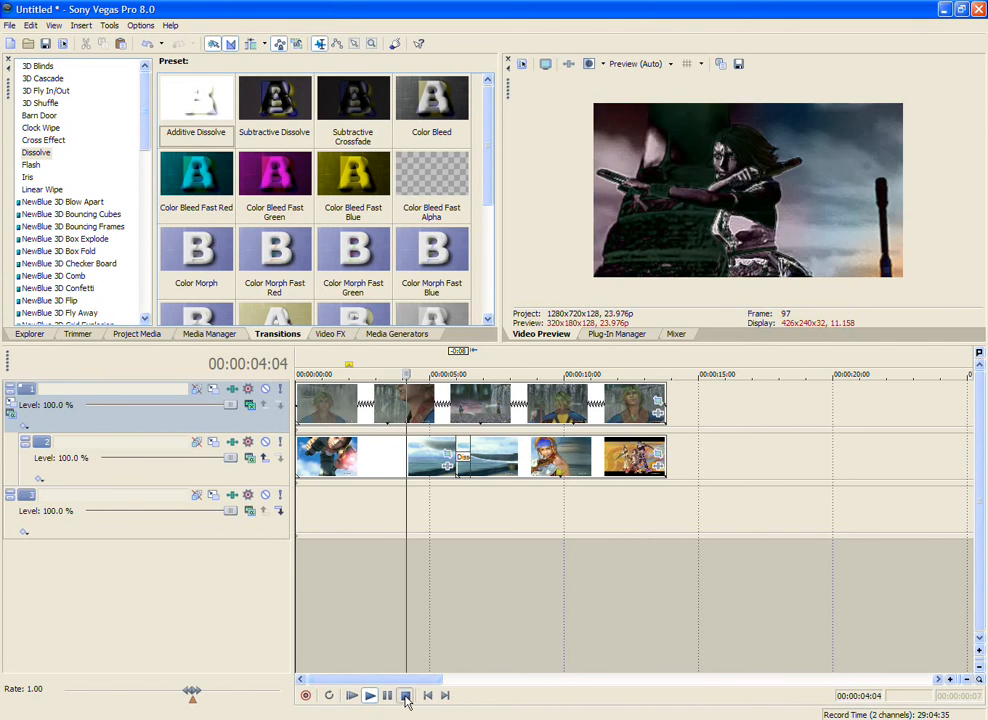
click(404, 695)
Step: Try the Cut and Multiply (Mask) compositing modes on track 1, playing the composite with Multiply (Mask)
click(250, 405)
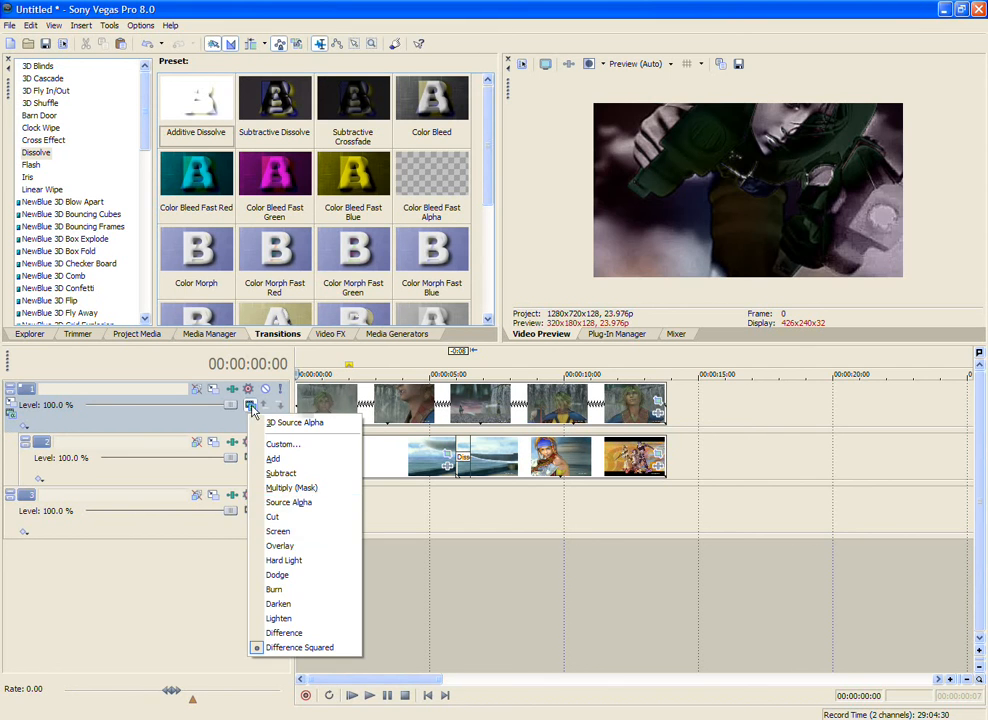
click(315, 517)
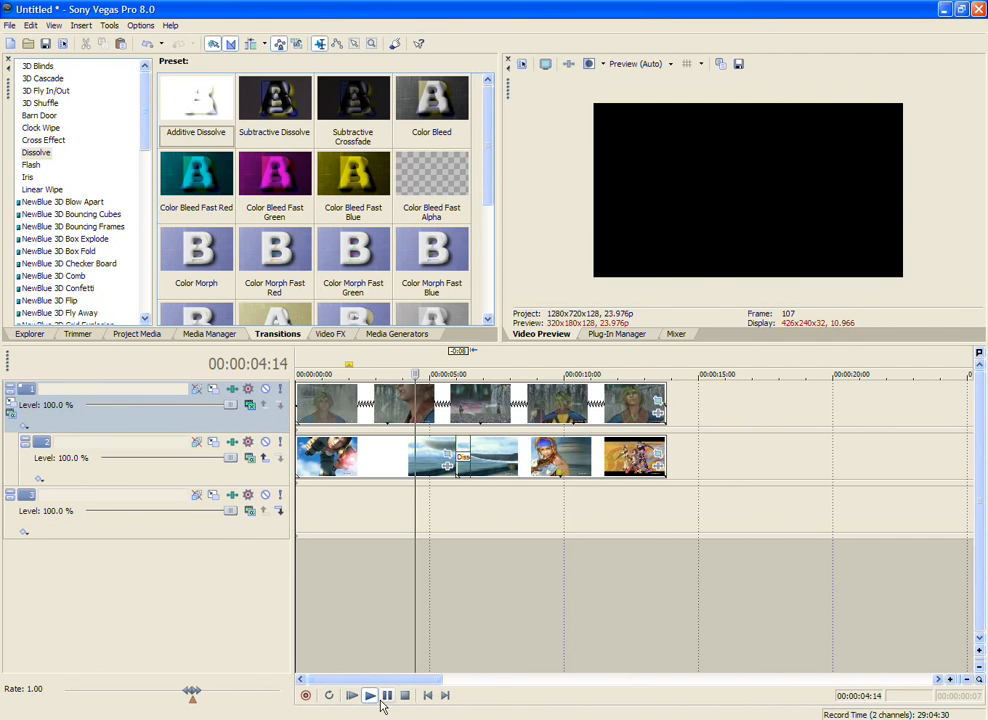
click(249, 406)
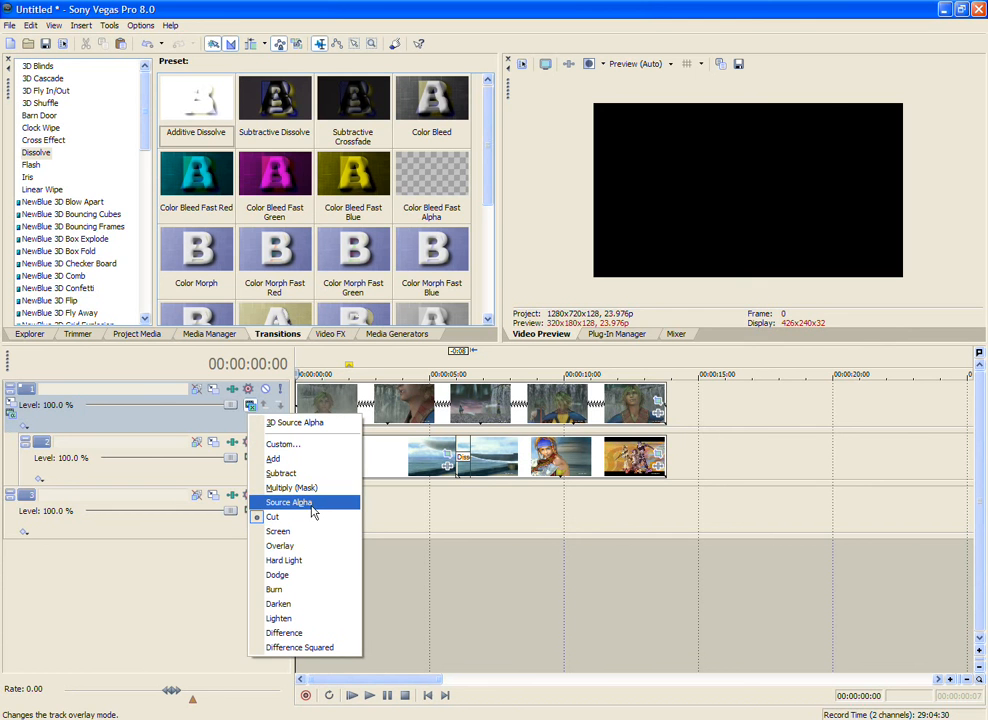
click(292, 487)
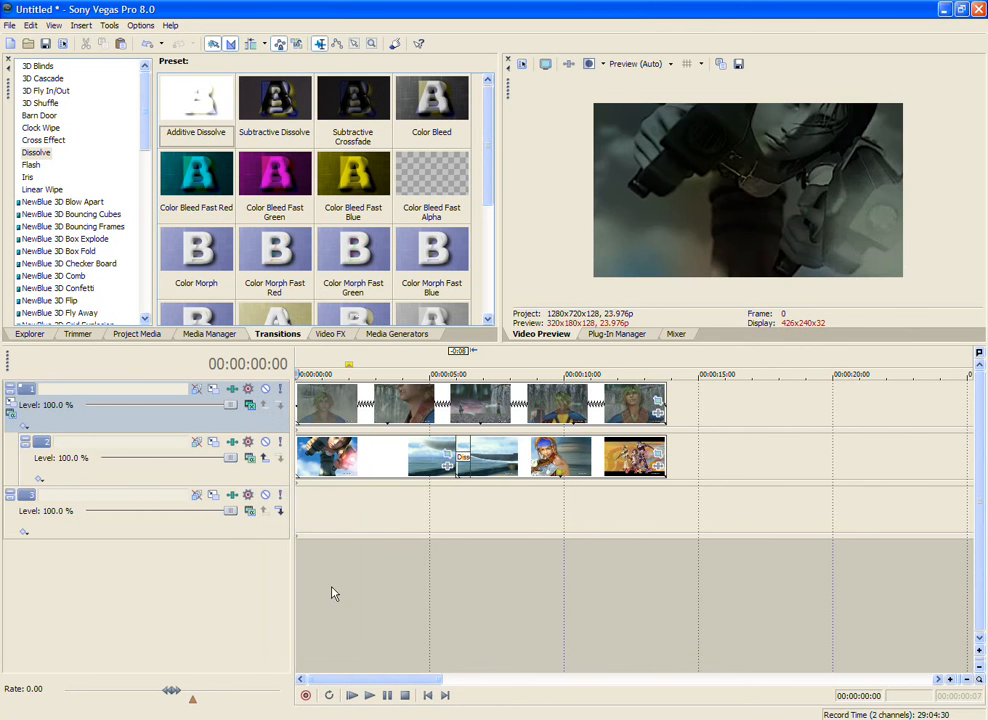
click(357, 697)
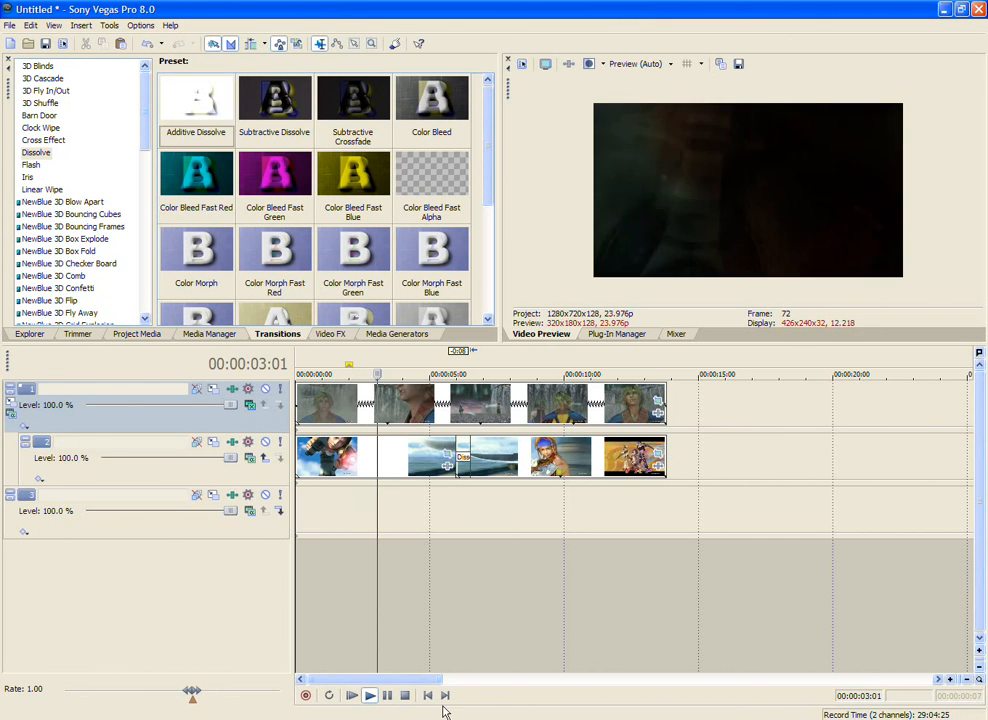
click(405, 697)
Step: Try the Add and Screen compositing modes on track 1 without playing the composite
click(232, 443)
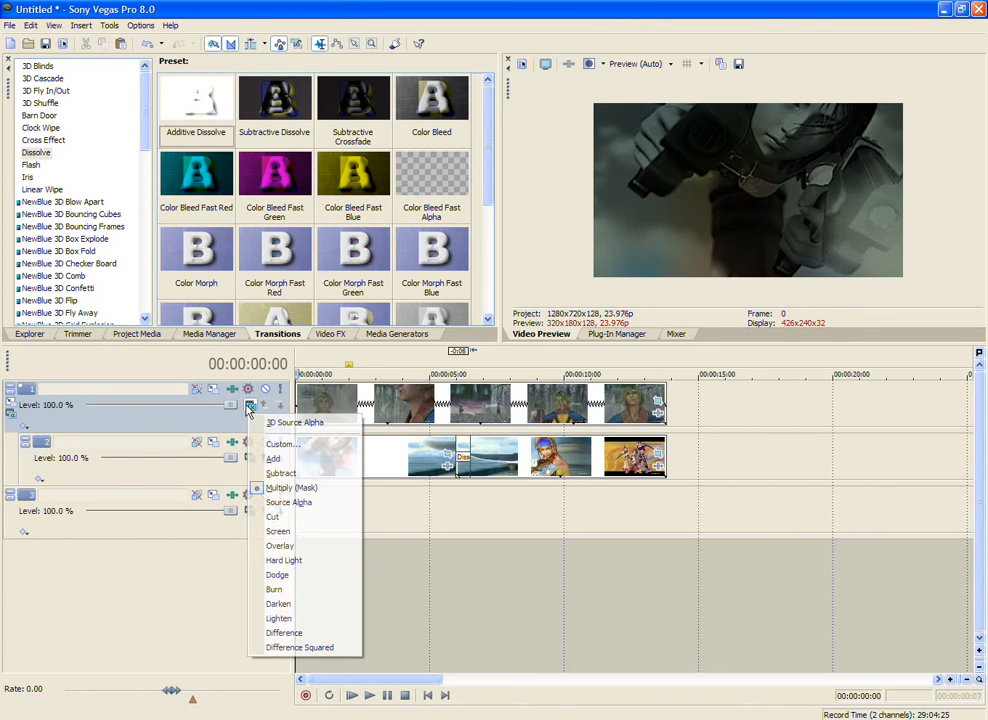
click(325, 469)
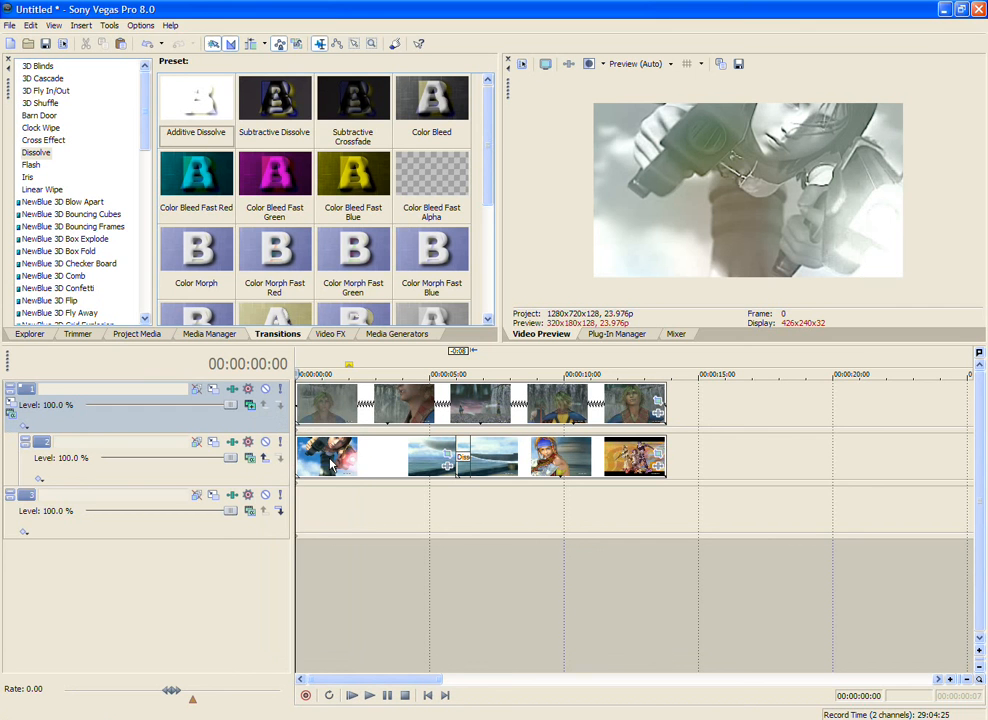
click(250, 404)
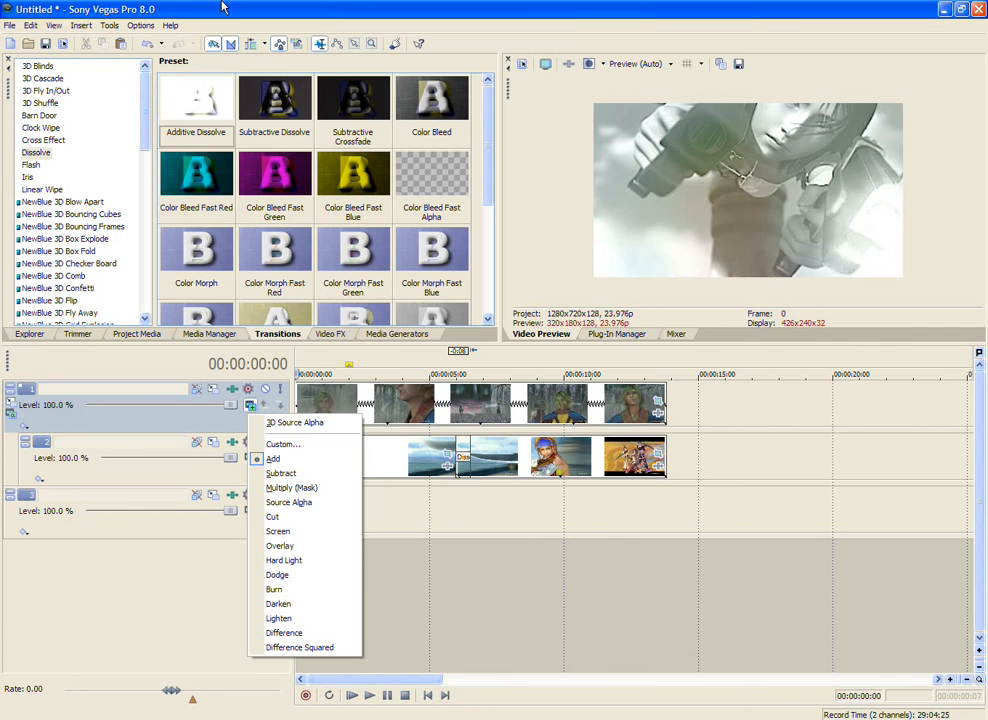
click(309, 7)
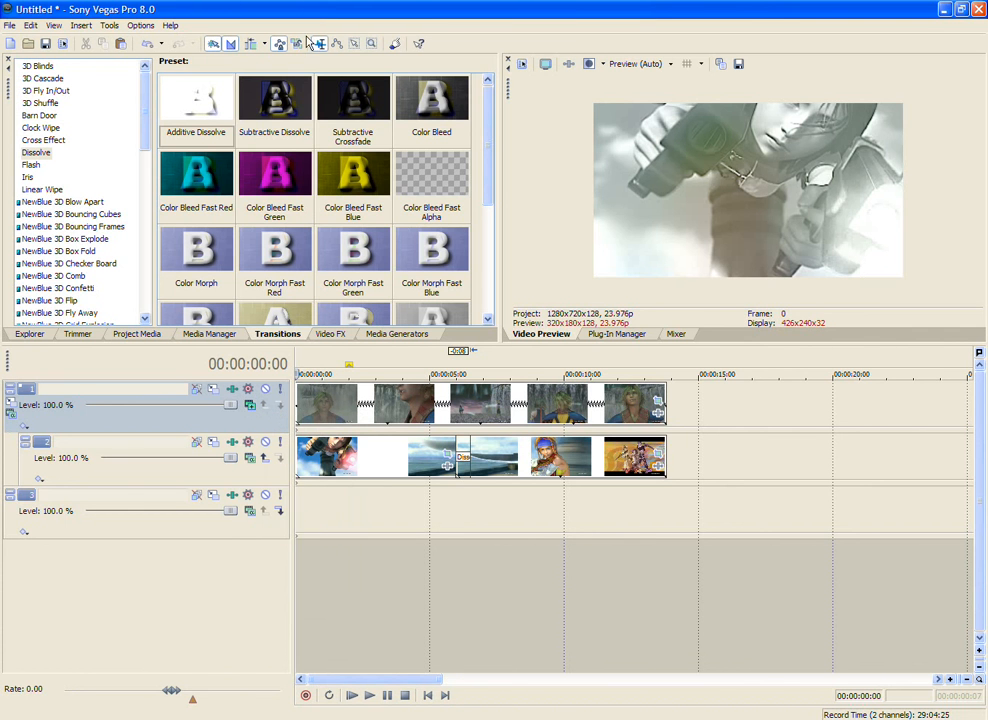
click(251, 405)
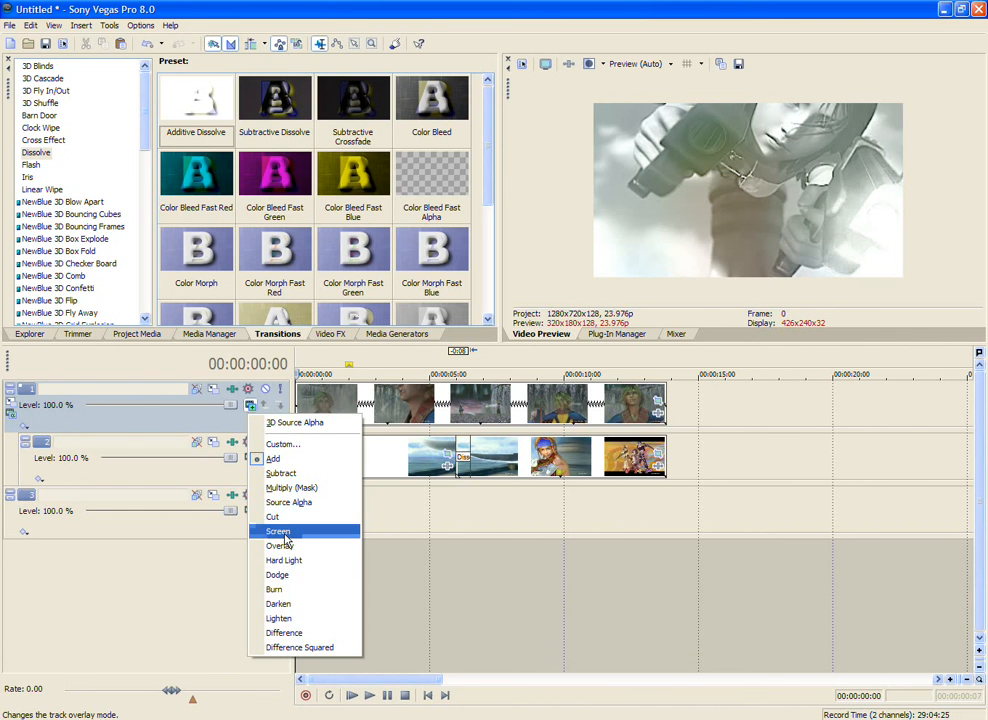
click(283, 532)
Step: Set track 1's compositing mode to Lighten and check the composite at several points on the timeline
click(250, 405)
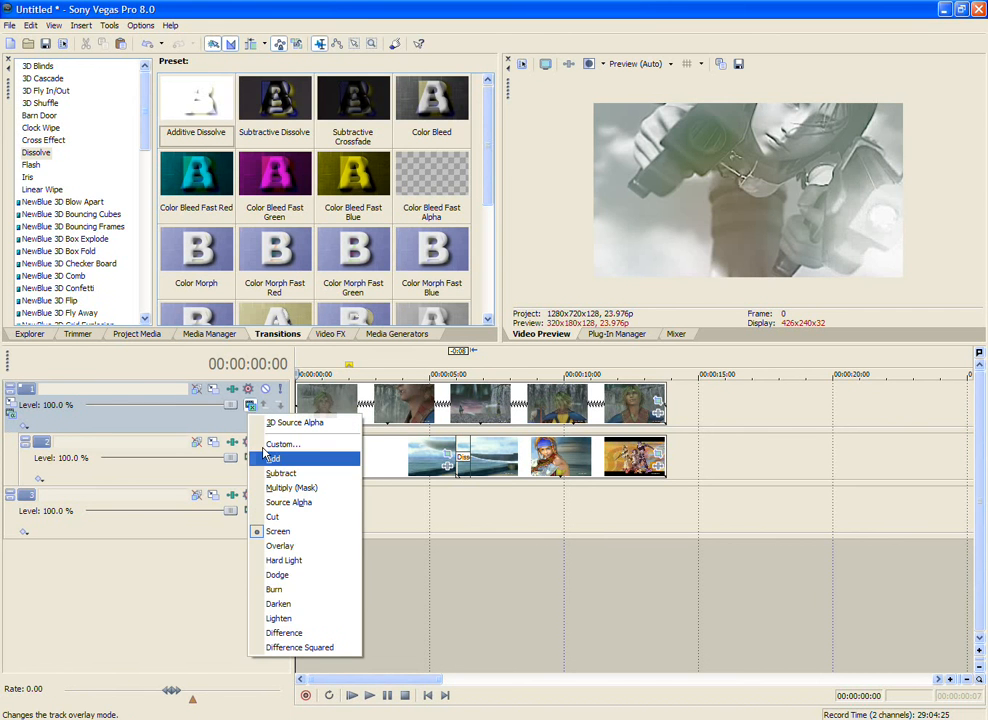
click(318, 619)
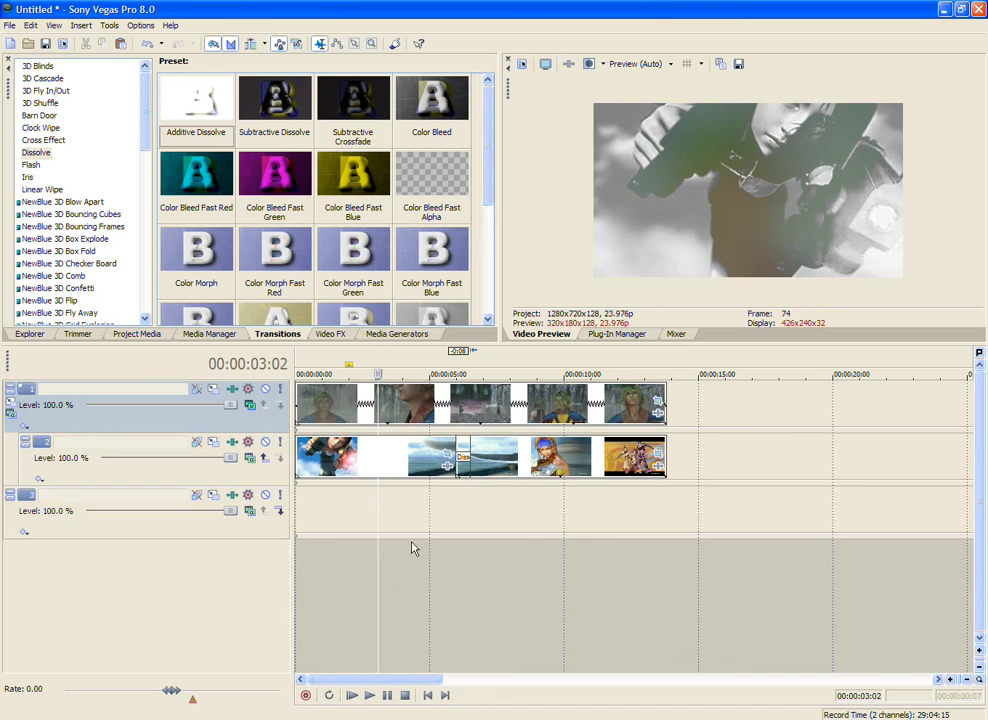
click(445, 545)
click(516, 540)
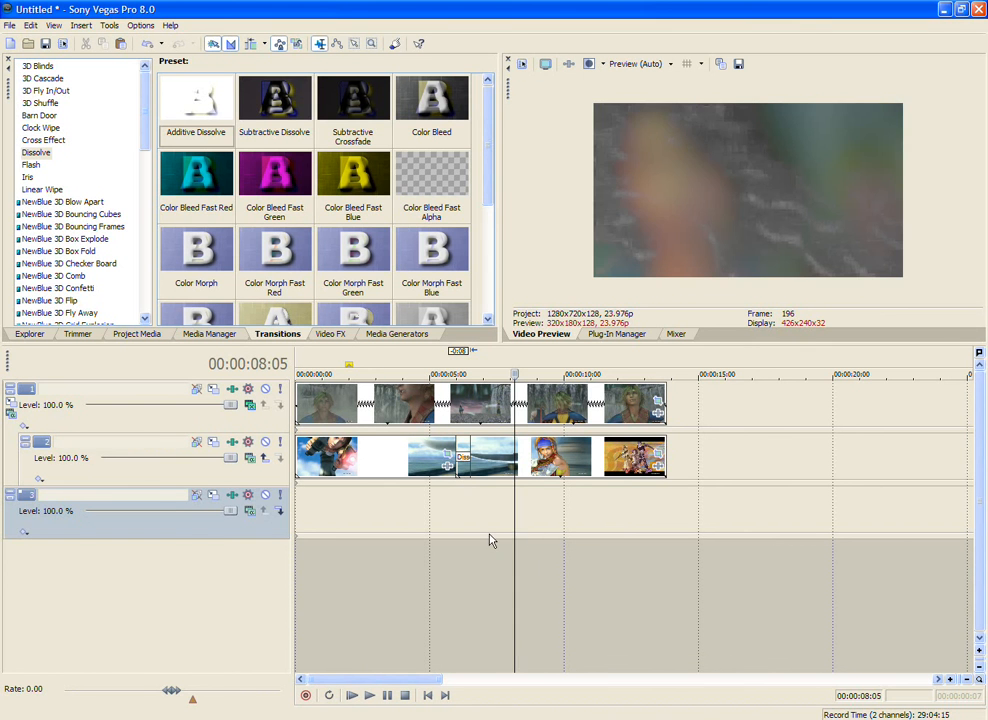
click(471, 535)
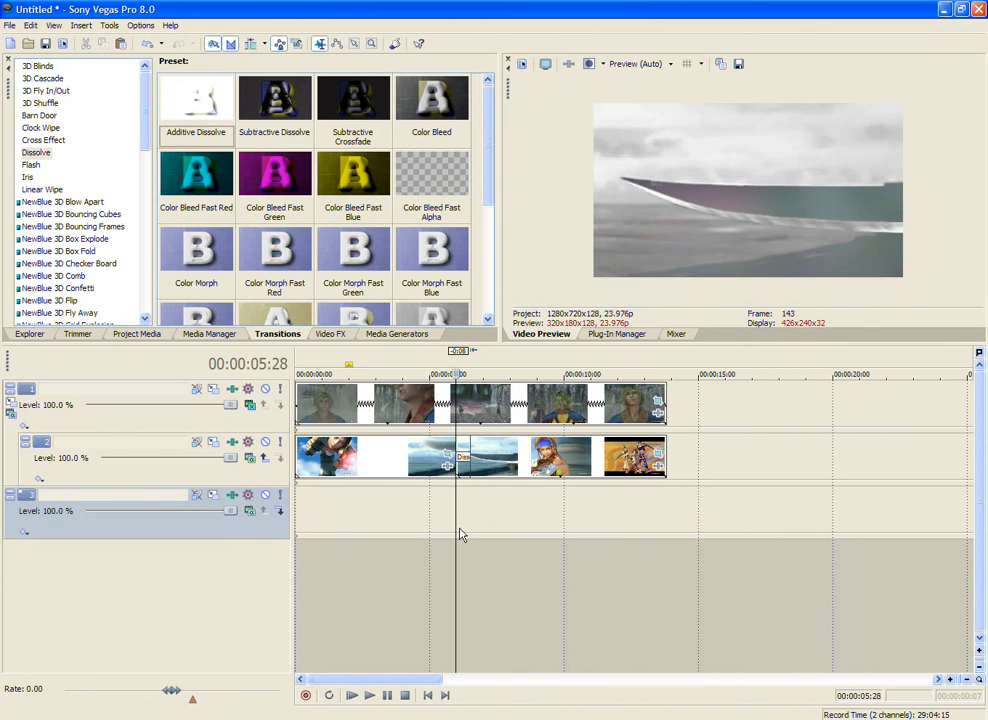
click(470, 516)
Step: Open the properties of the Dissolve transition on track 2's crossfade and remove that transition
scroll(472, 516, up, 4)
click(591, 503)
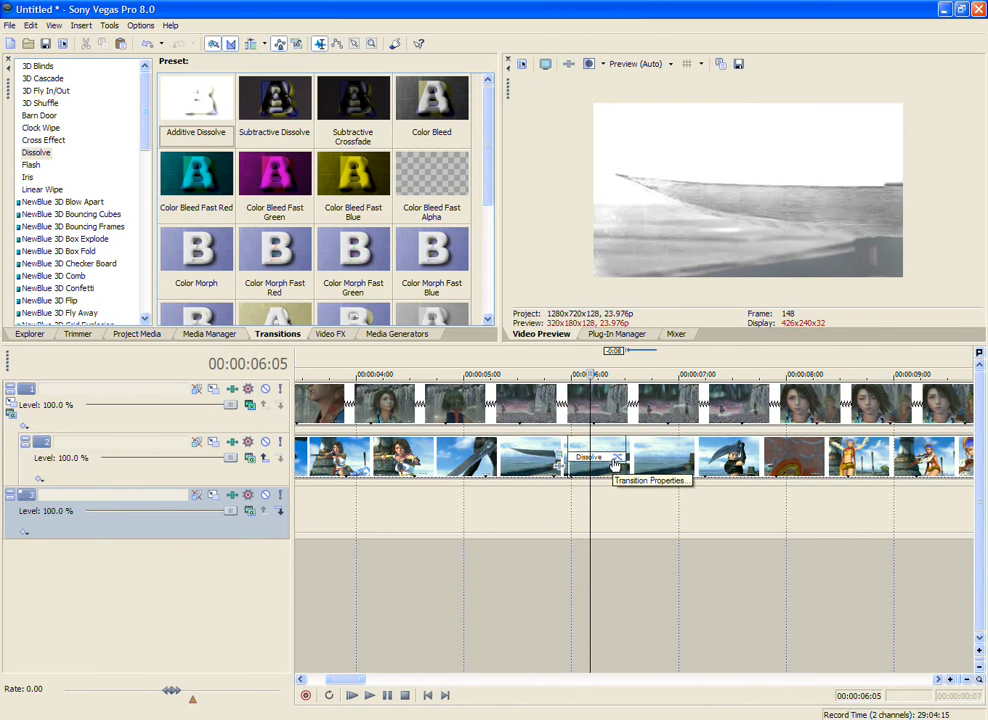
click(622, 458)
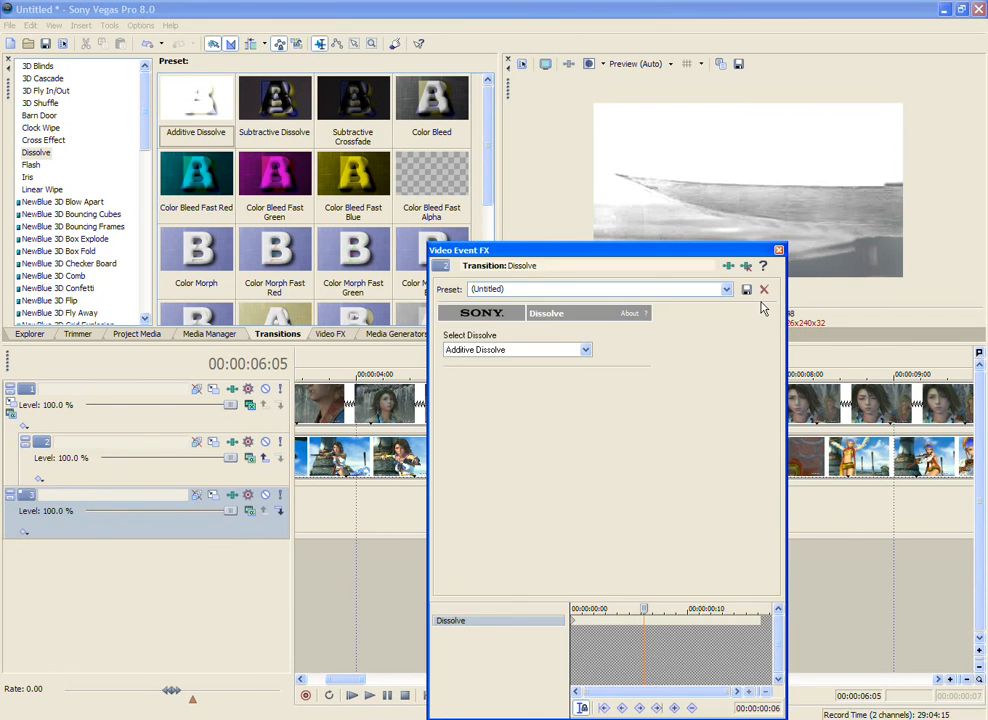
drag(617, 252, 330, 259)
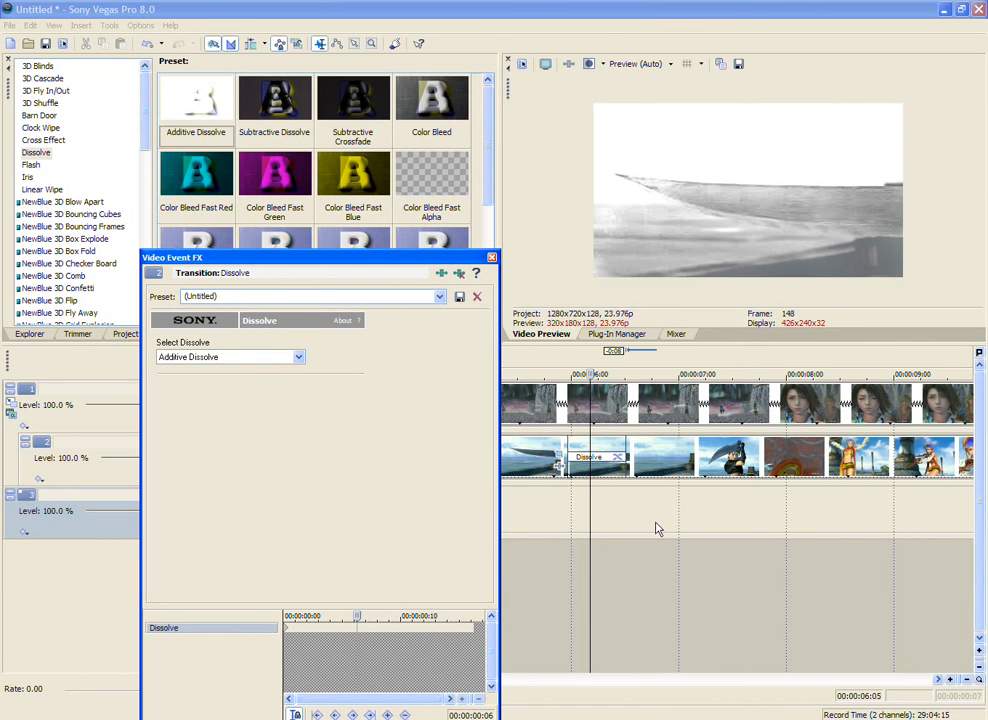
click(455, 276)
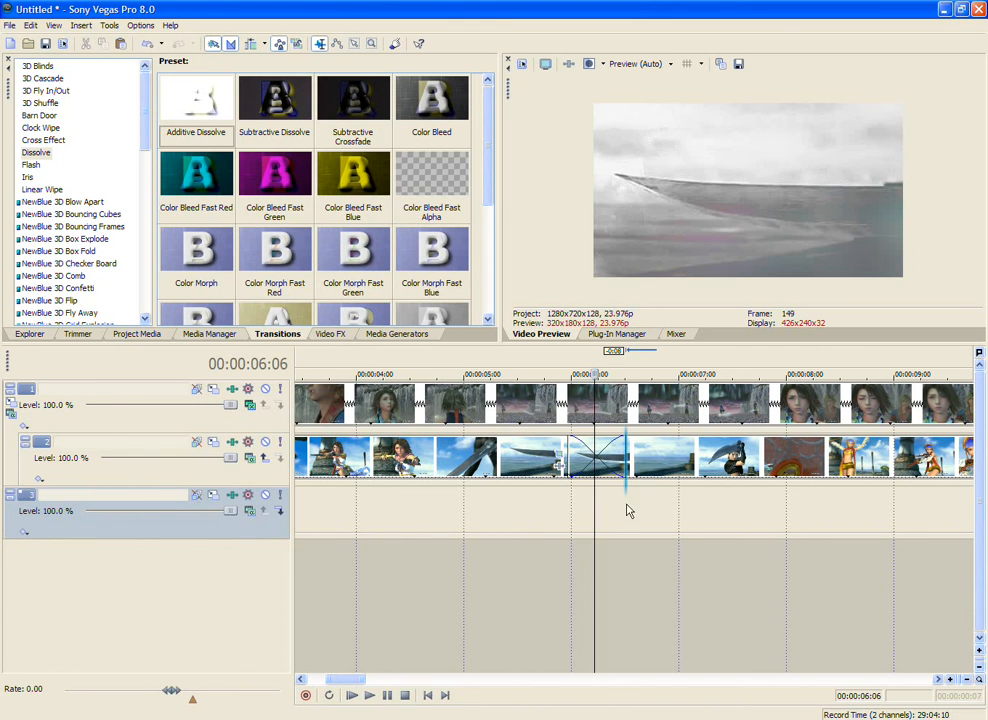
Step: Check frames within track 2's plain crossfade and apply the Dissolve transition's Additive Dissolve preset to it again
key(Left)
key(Left)
key(Left)
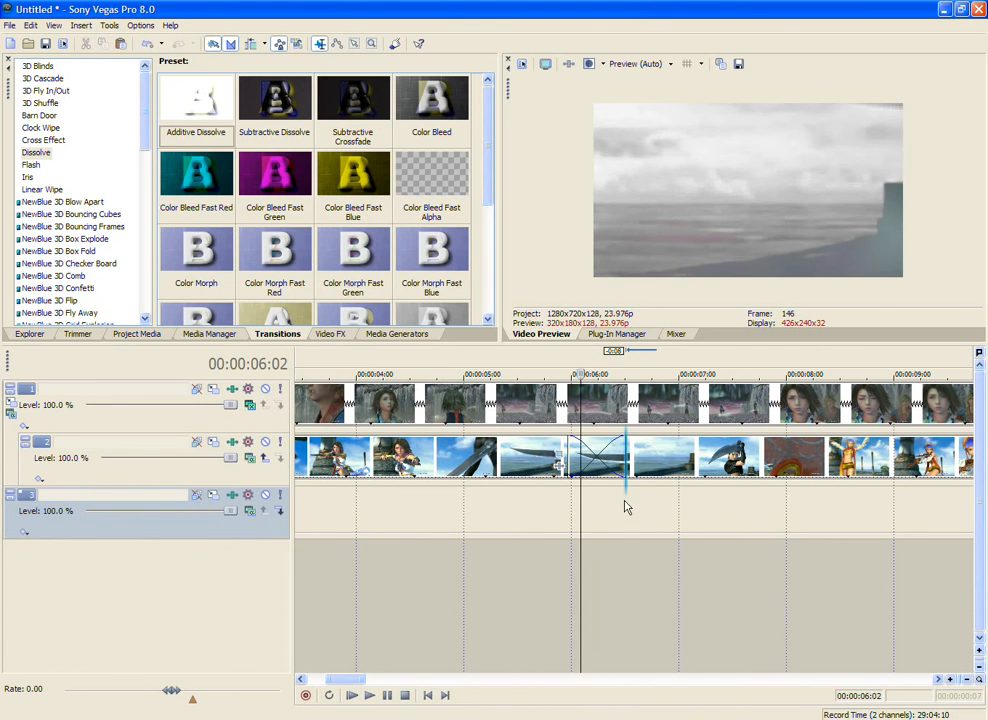
click(603, 511)
drag(196, 100, 597, 460)
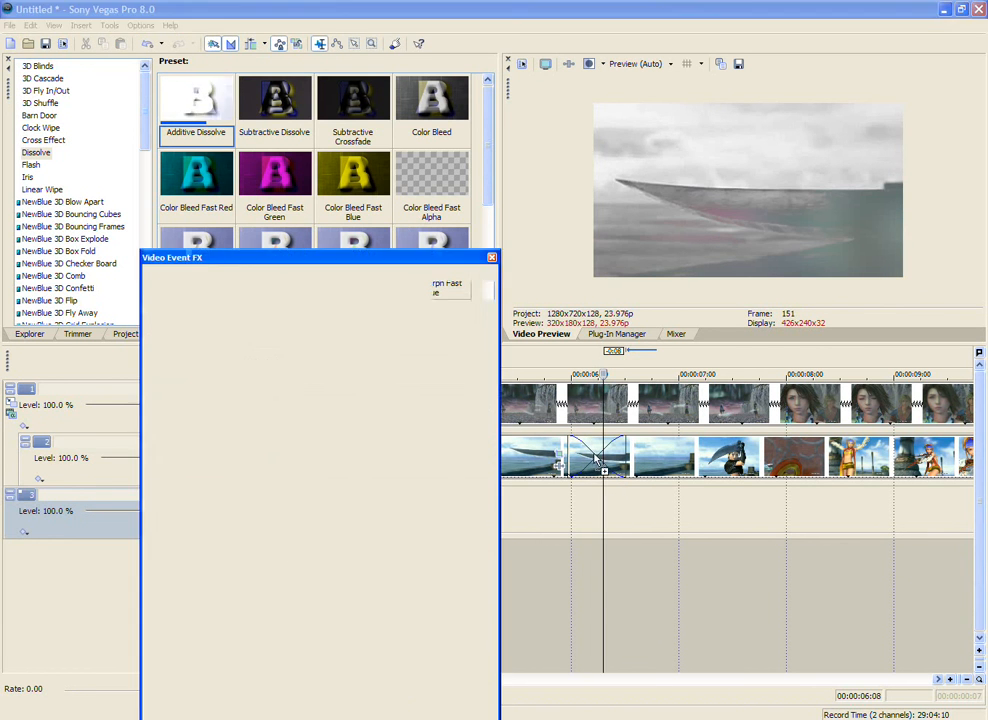
Step: Replace the Dissolve on track 2's crossfade with the NewBlue 3D Confetti transition's Blow East preset and close its properties
click(59, 241)
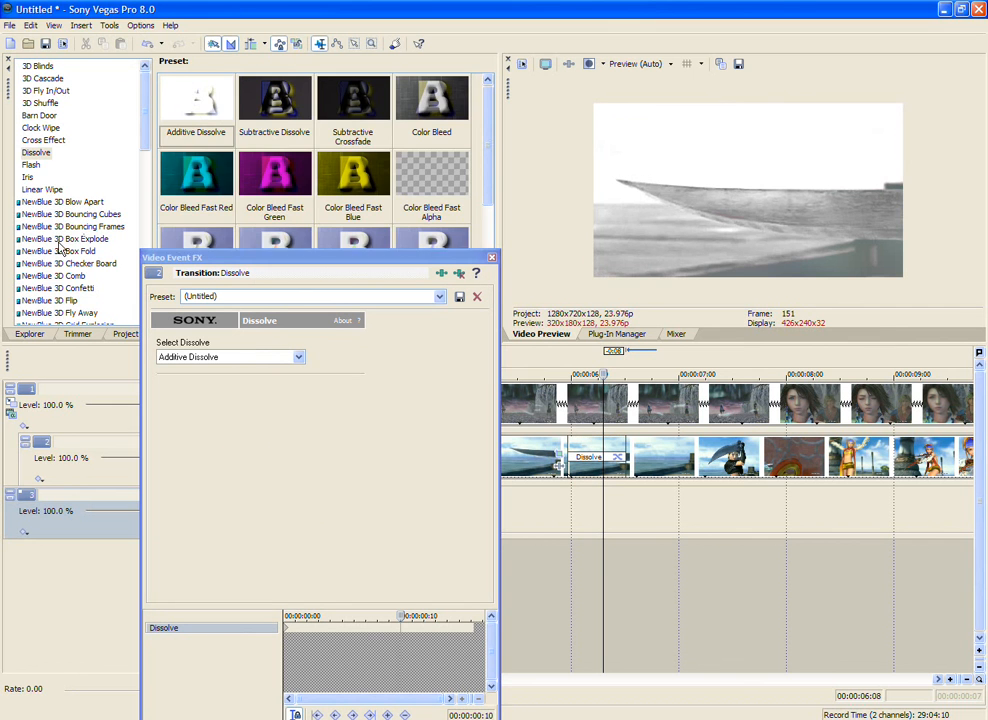
click(35, 165)
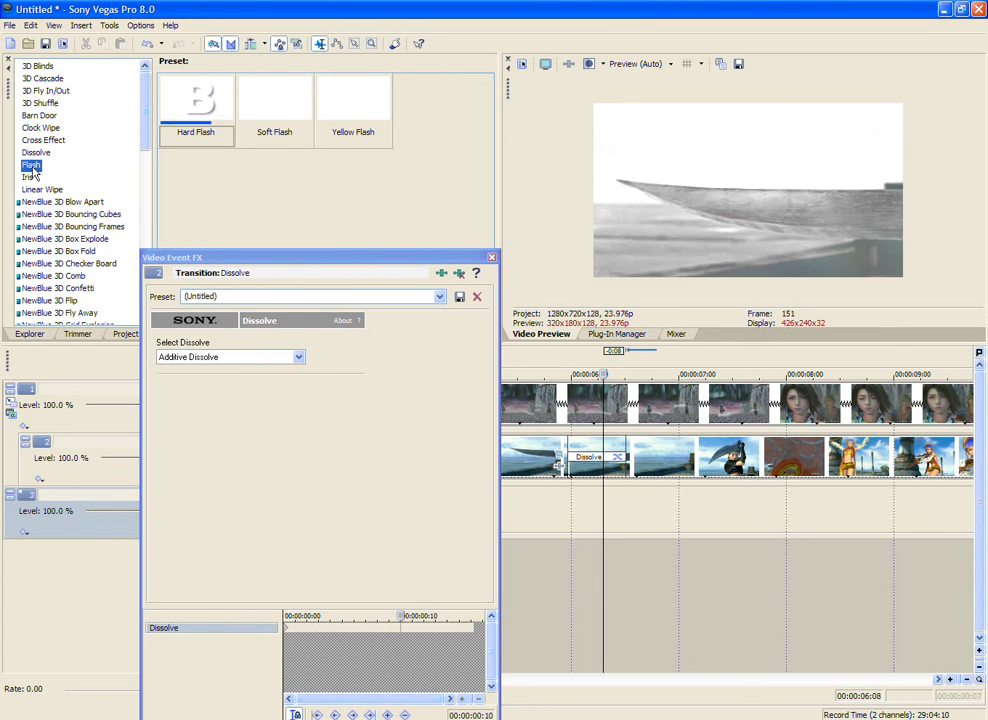
click(45, 276)
click(45, 288)
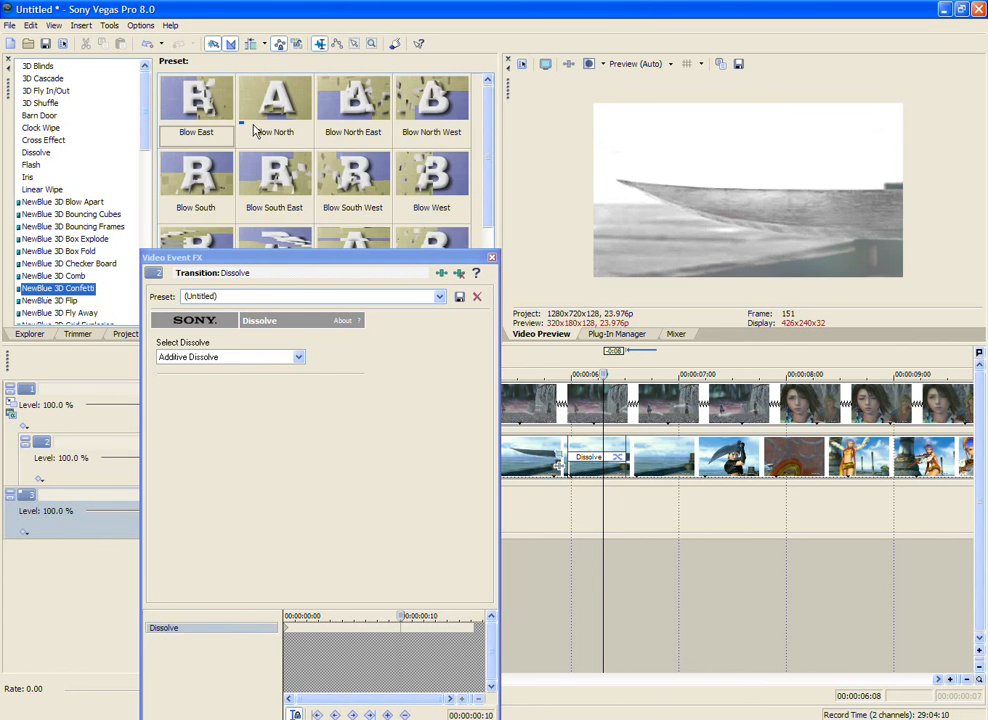
click(200, 97)
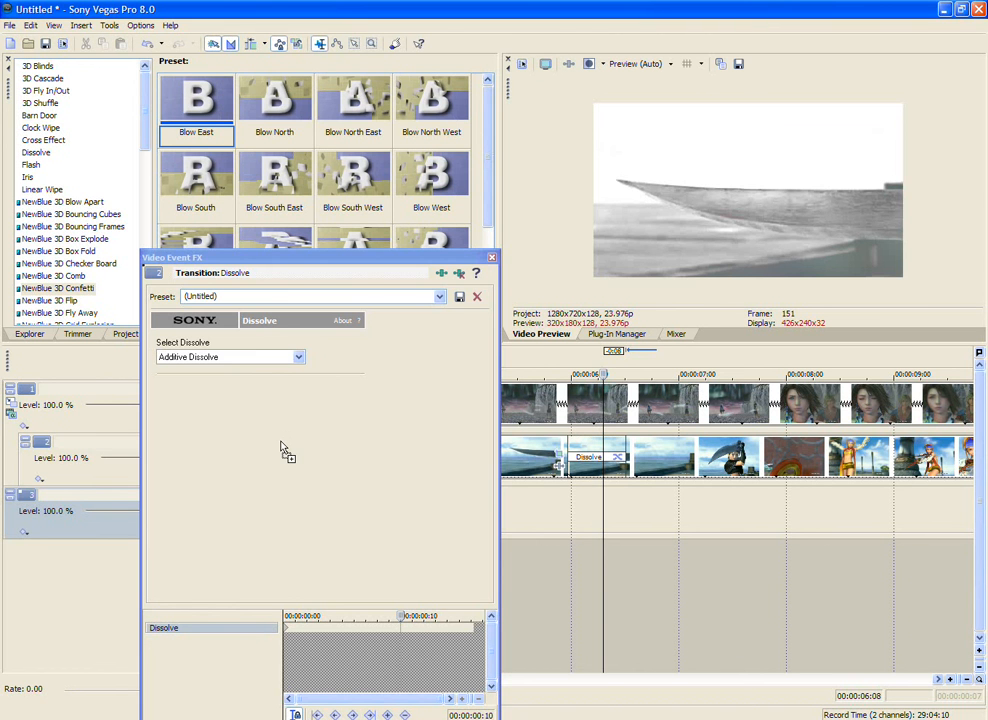
drag(281, 442, 281, 442)
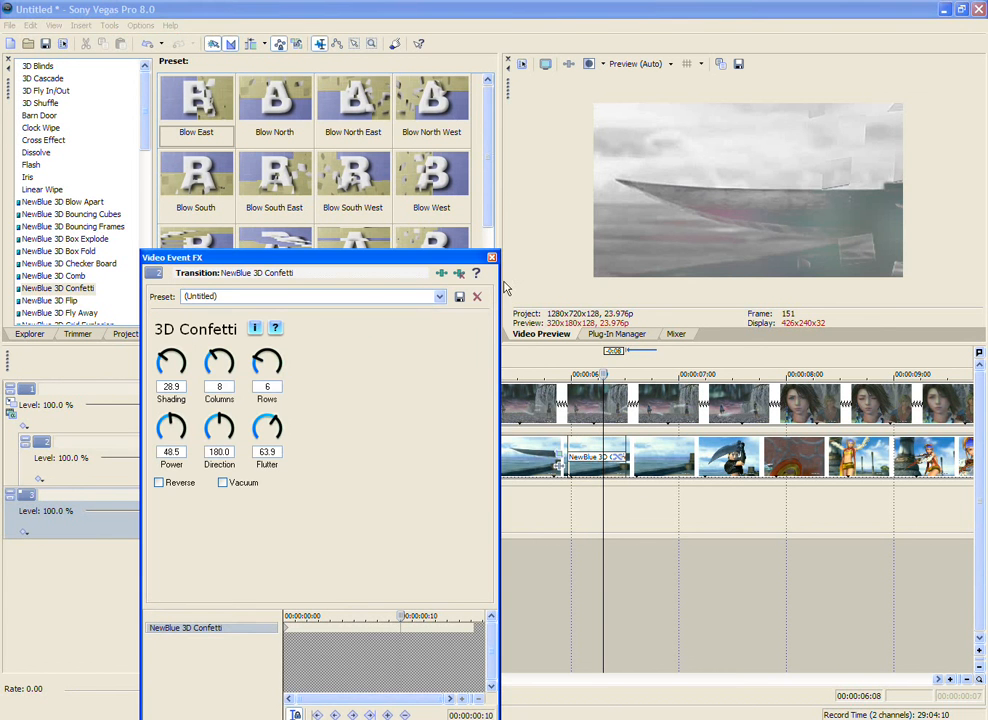
click(491, 258)
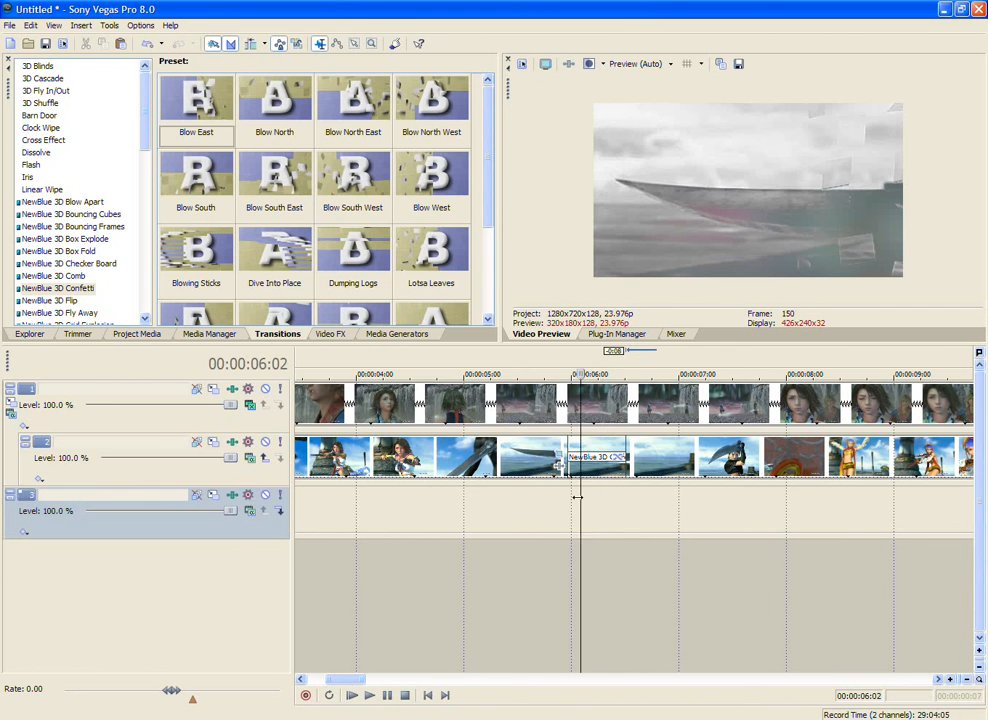
Step: Apply the NewBlue 3D Confetti transition's Blow South West preset to track 2's crossfade in place of Blow East
click(617, 457)
click(363, 173)
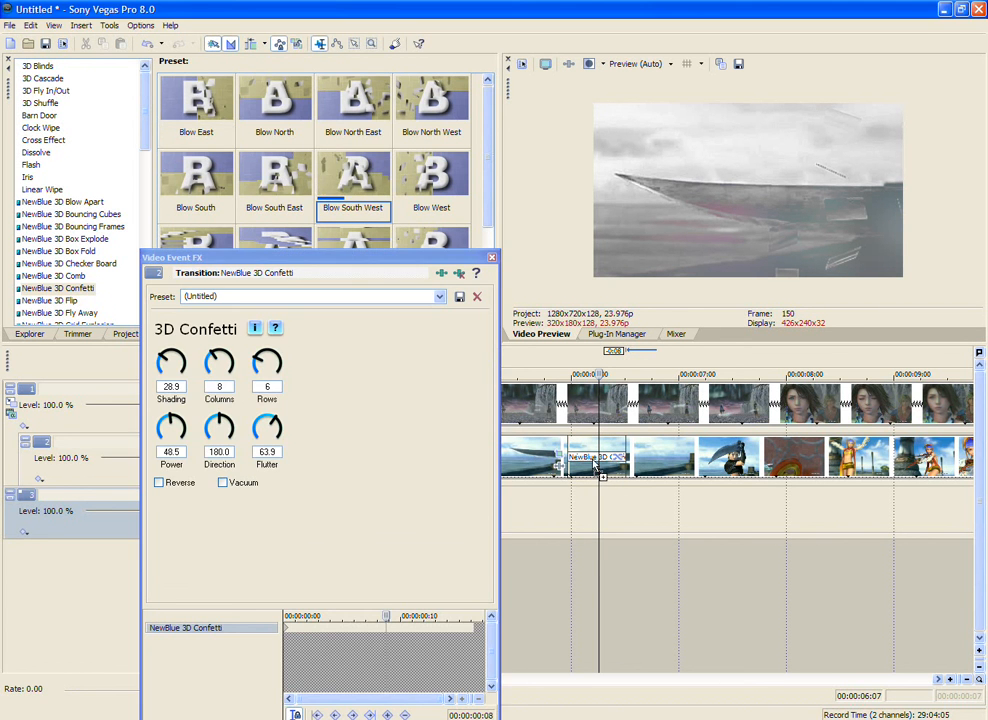
click(491, 259)
Step: Preview frames around track 2's crossfade and remove the NewBlue 3D Confetti transition from it
scroll(603, 537, down, 3)
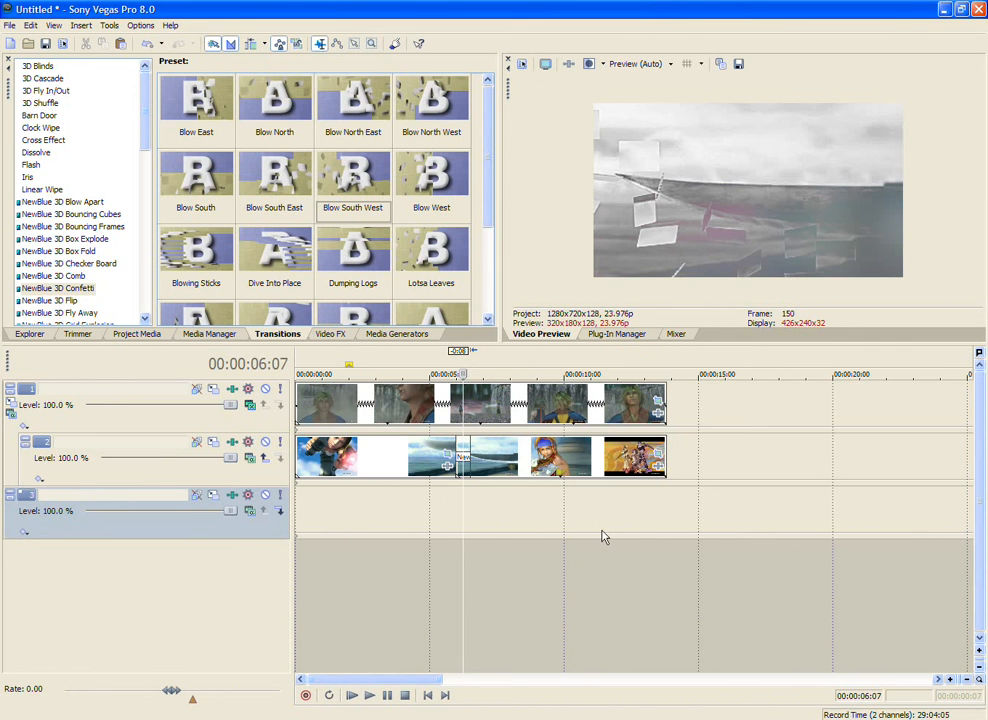
click(391, 510)
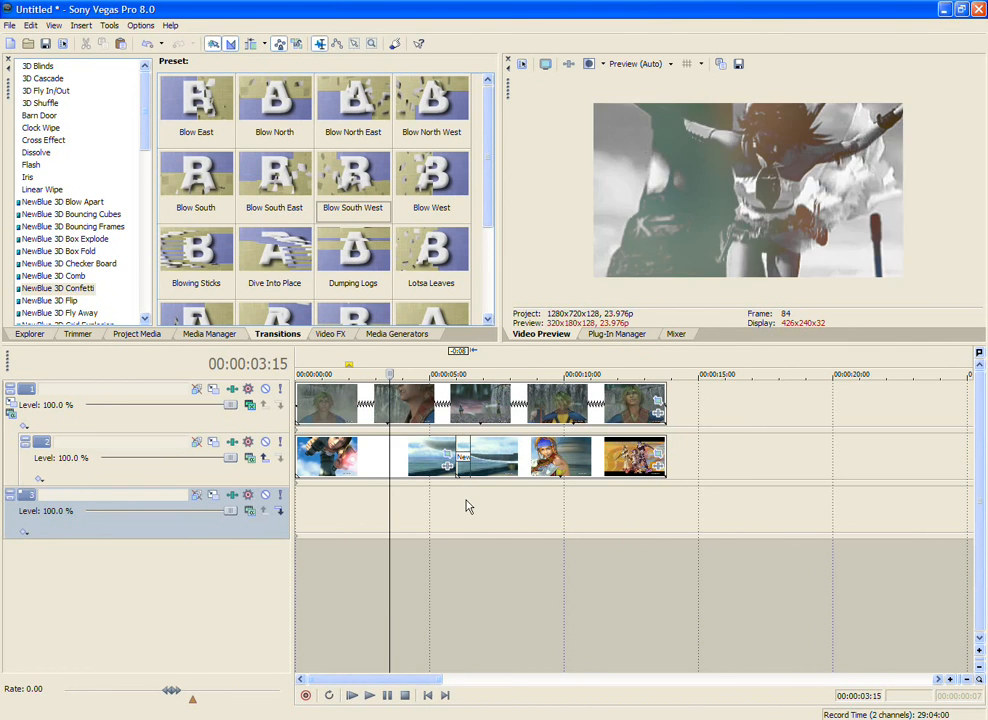
click(467, 499)
scroll(467, 498, up, 3)
scroll(467, 498, up, 1)
click(617, 457)
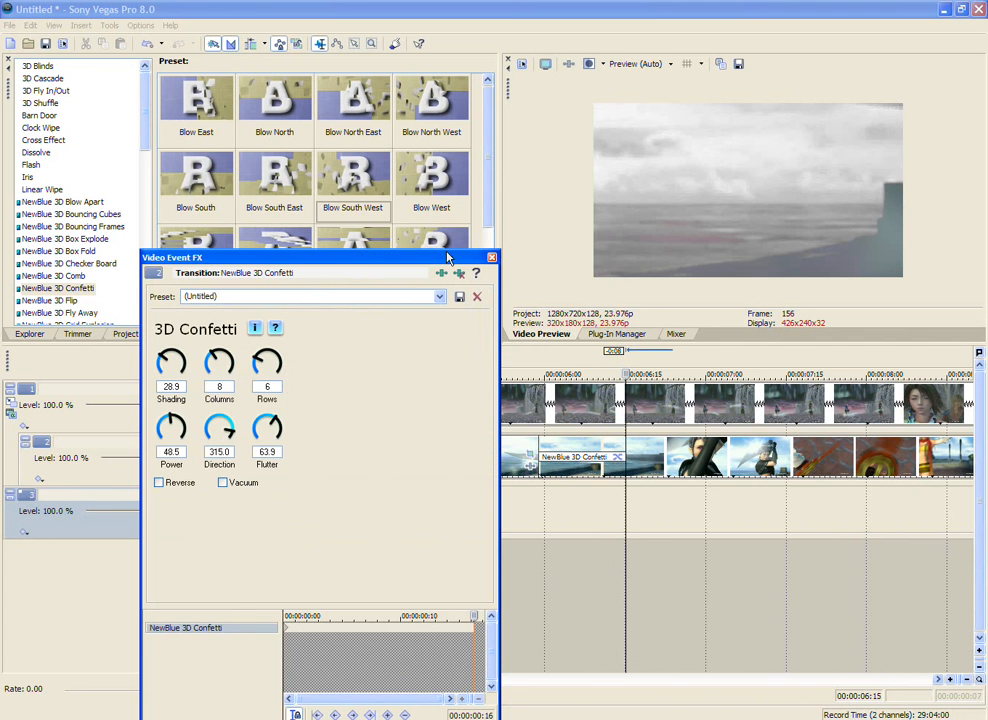
click(491, 258)
Step: Review the composite of tracks 1 and 2 at several points from the beginning to the end of the timeline
scroll(739, 514, down, 3)
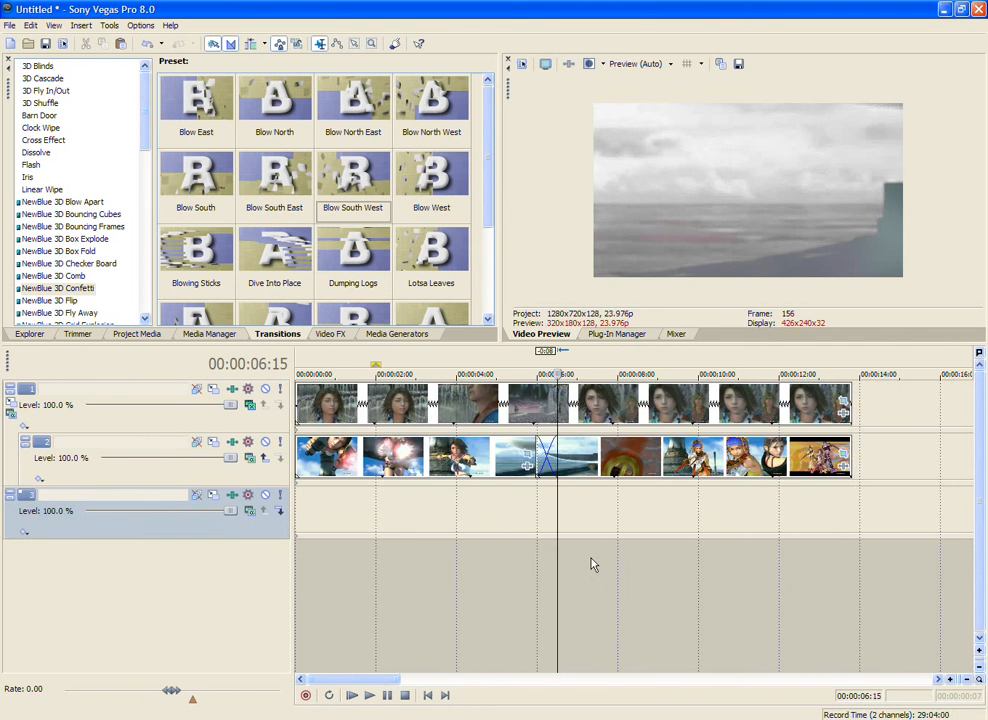
click(549, 518)
click(557, 507)
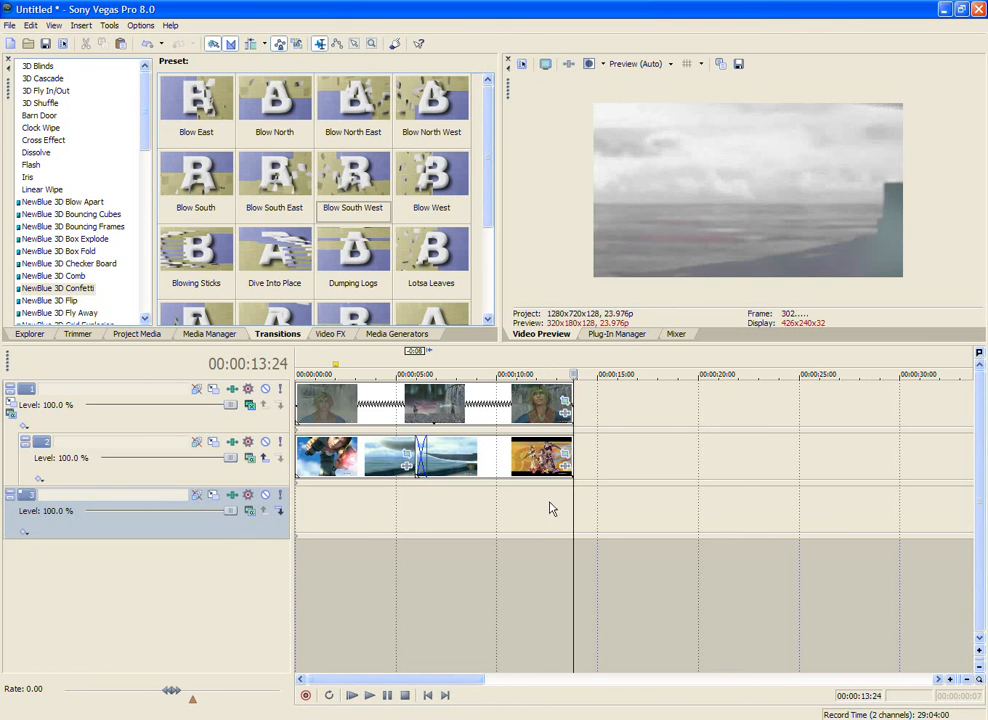
click(298, 503)
click(307, 507)
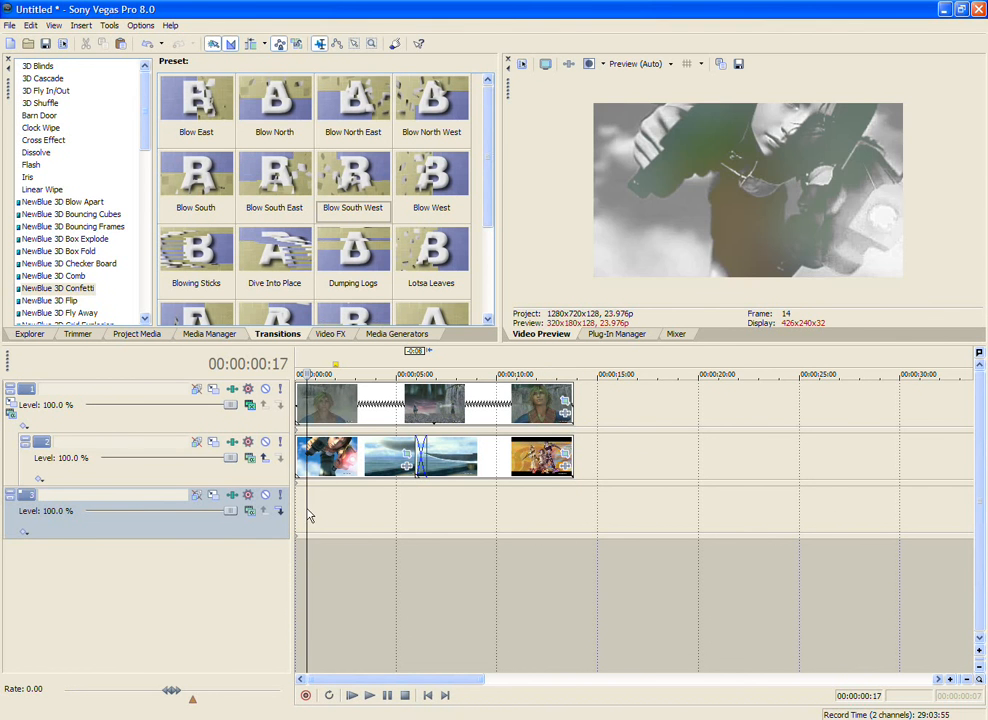
drag(307, 499, 426, 498)
click(496, 510)
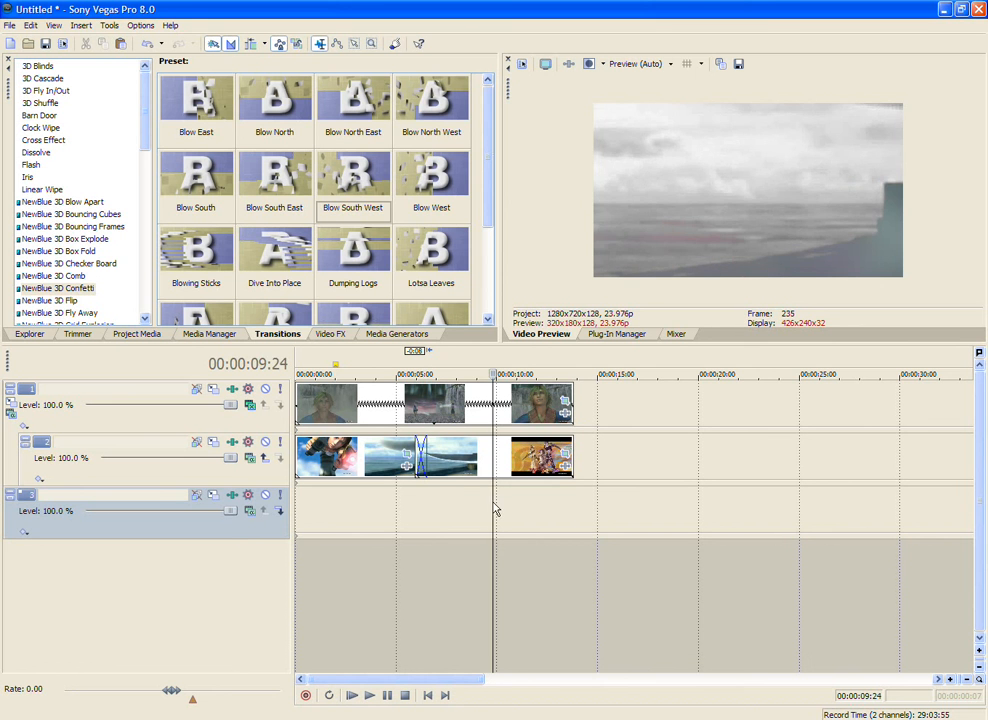
click(527, 506)
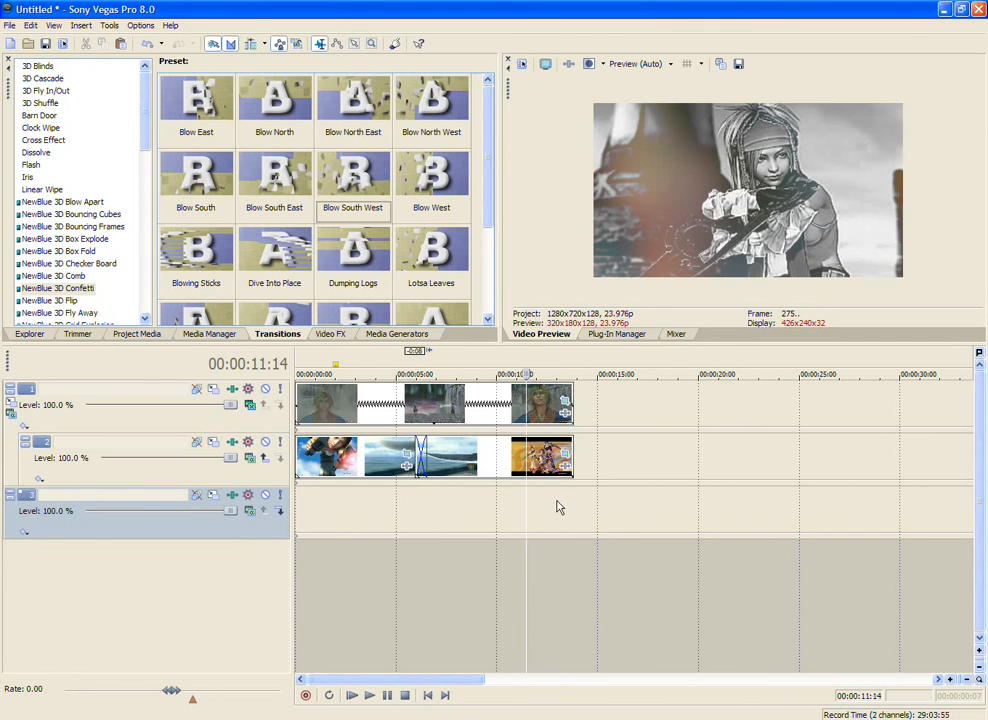